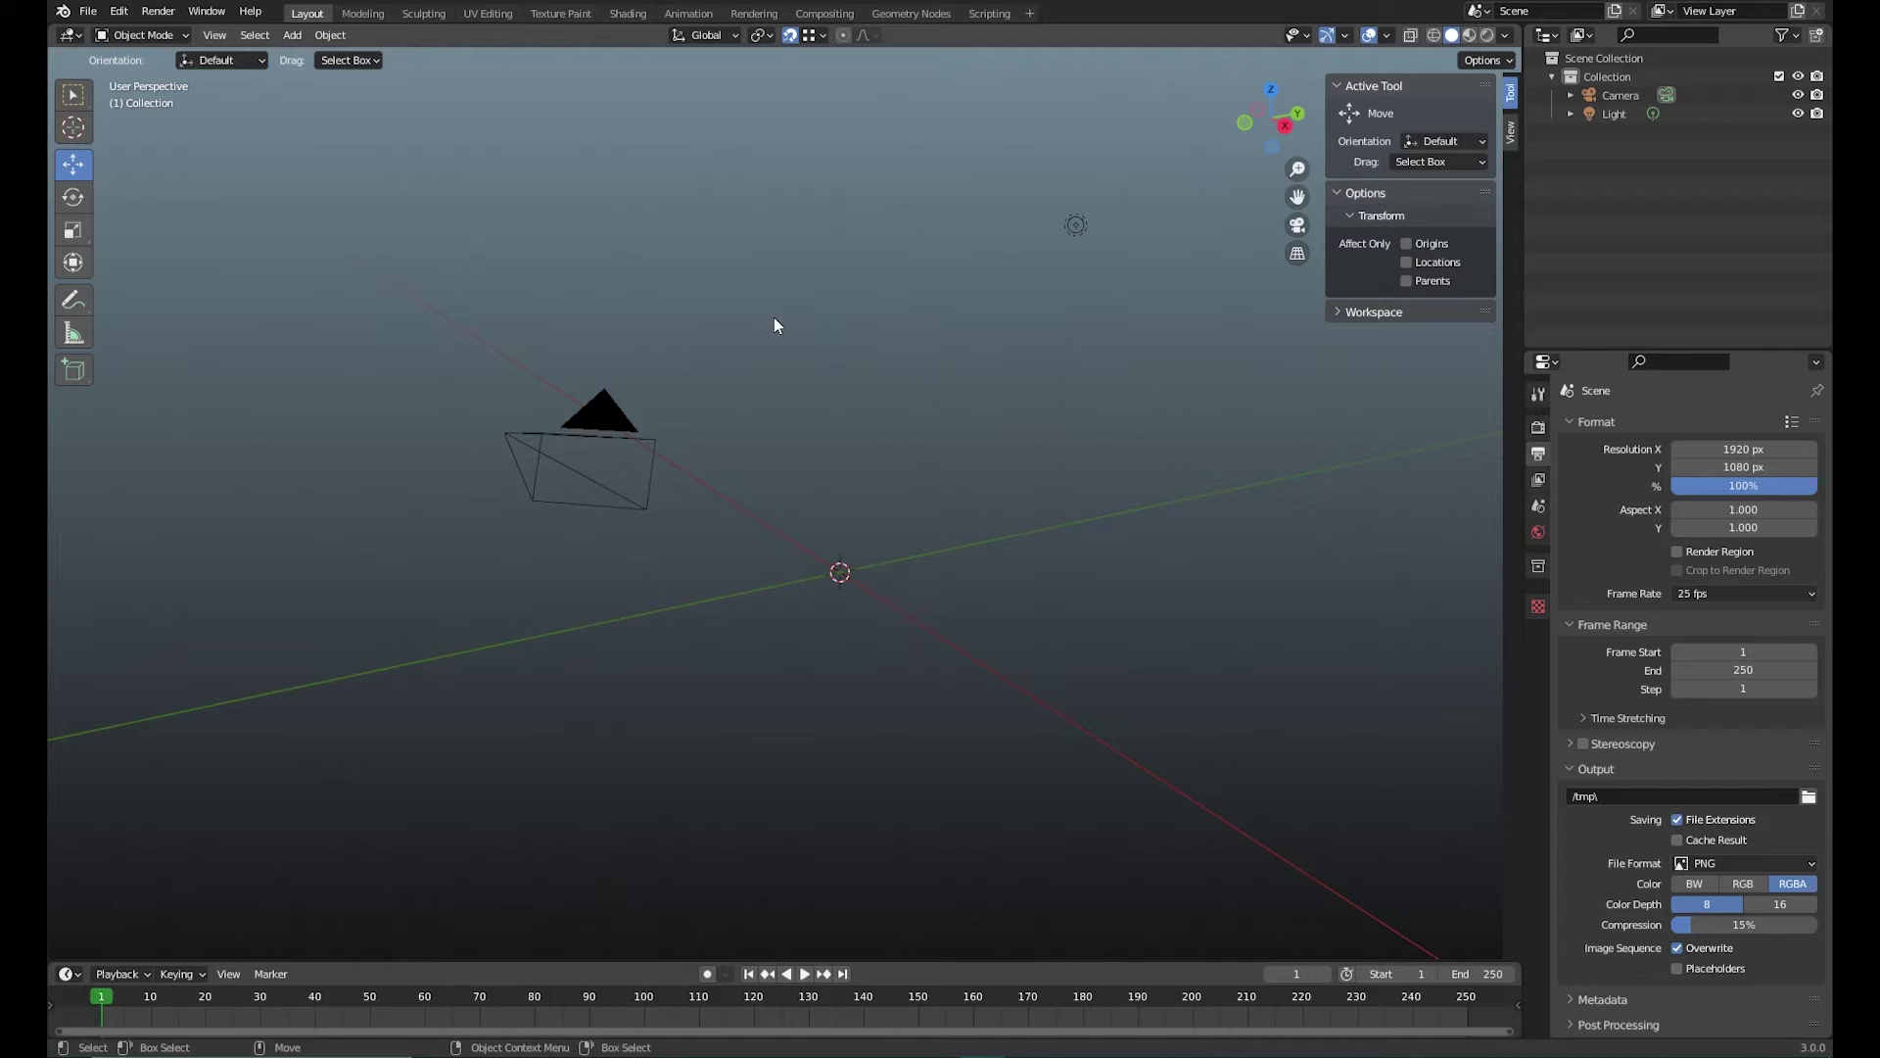
# Add a 2 m mesh cube and drag it up along Z to 2.2842 m
pyautogui.click(292, 35)
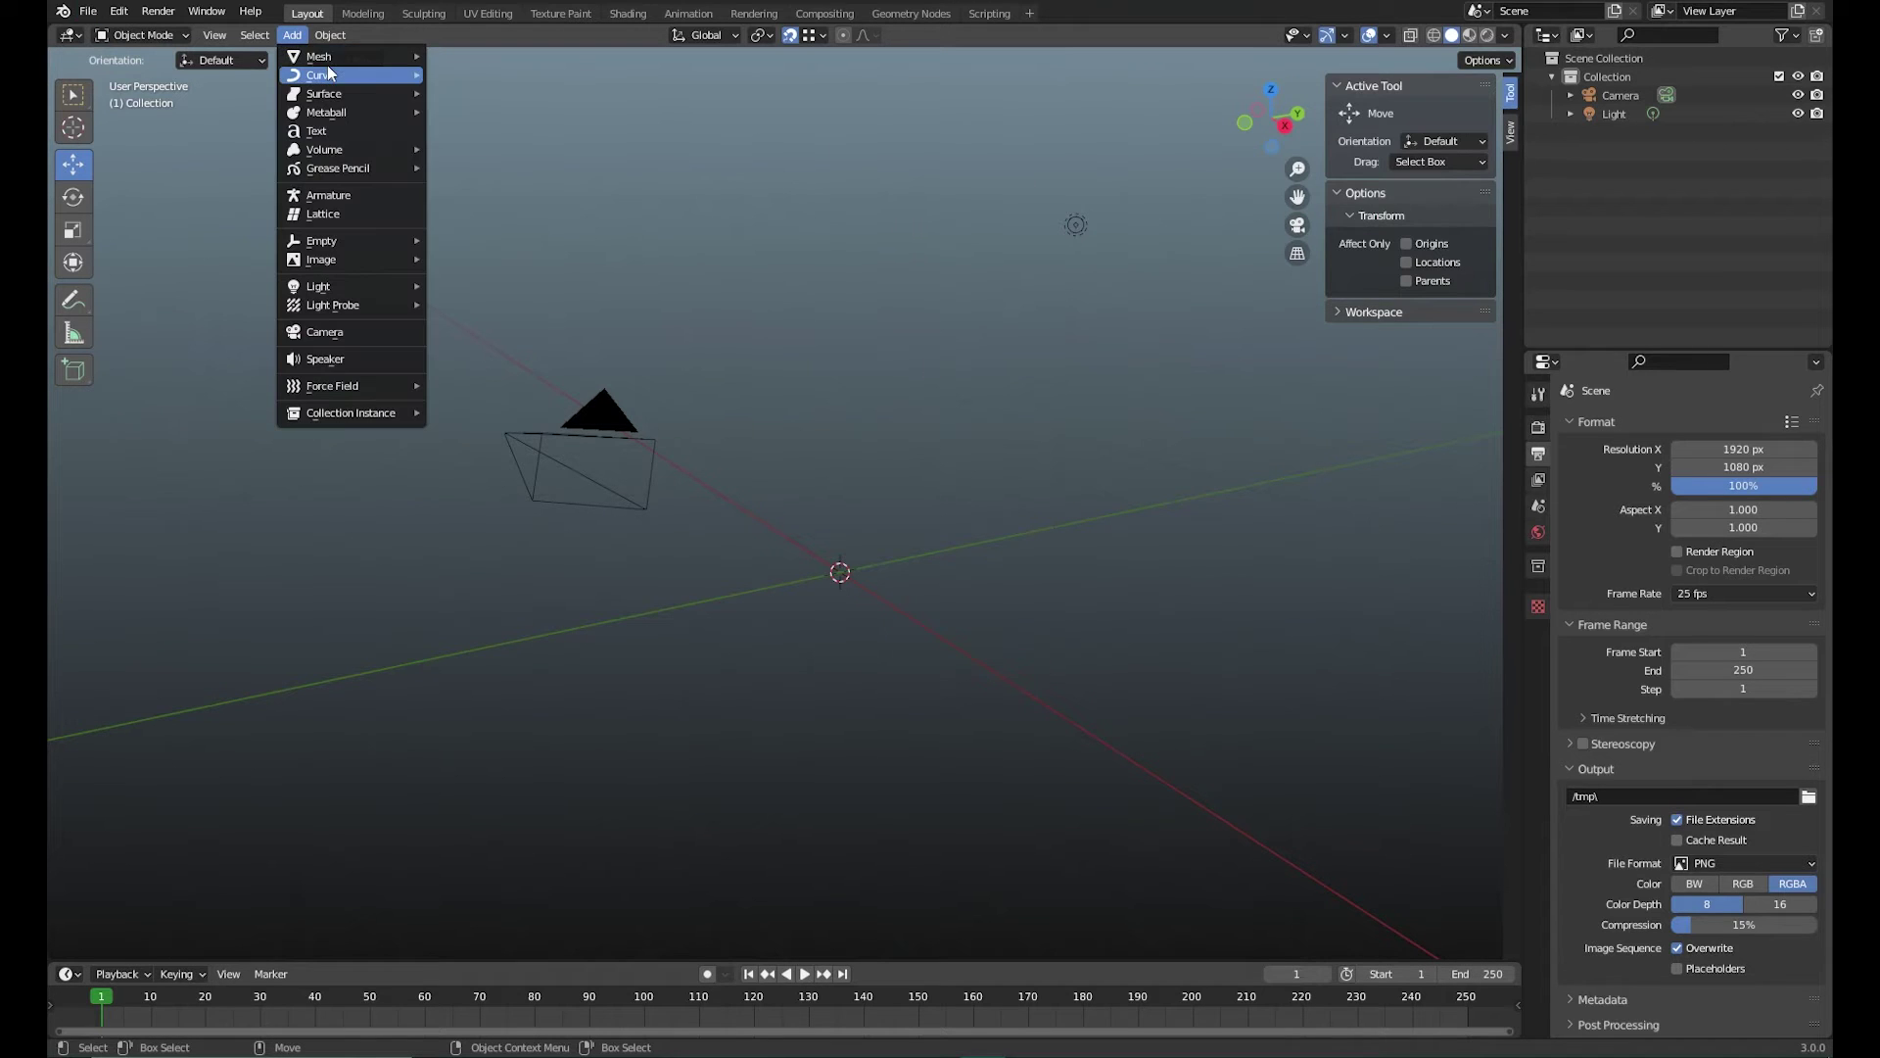
pyautogui.moveTo(331, 61)
pyautogui.click(478, 79)
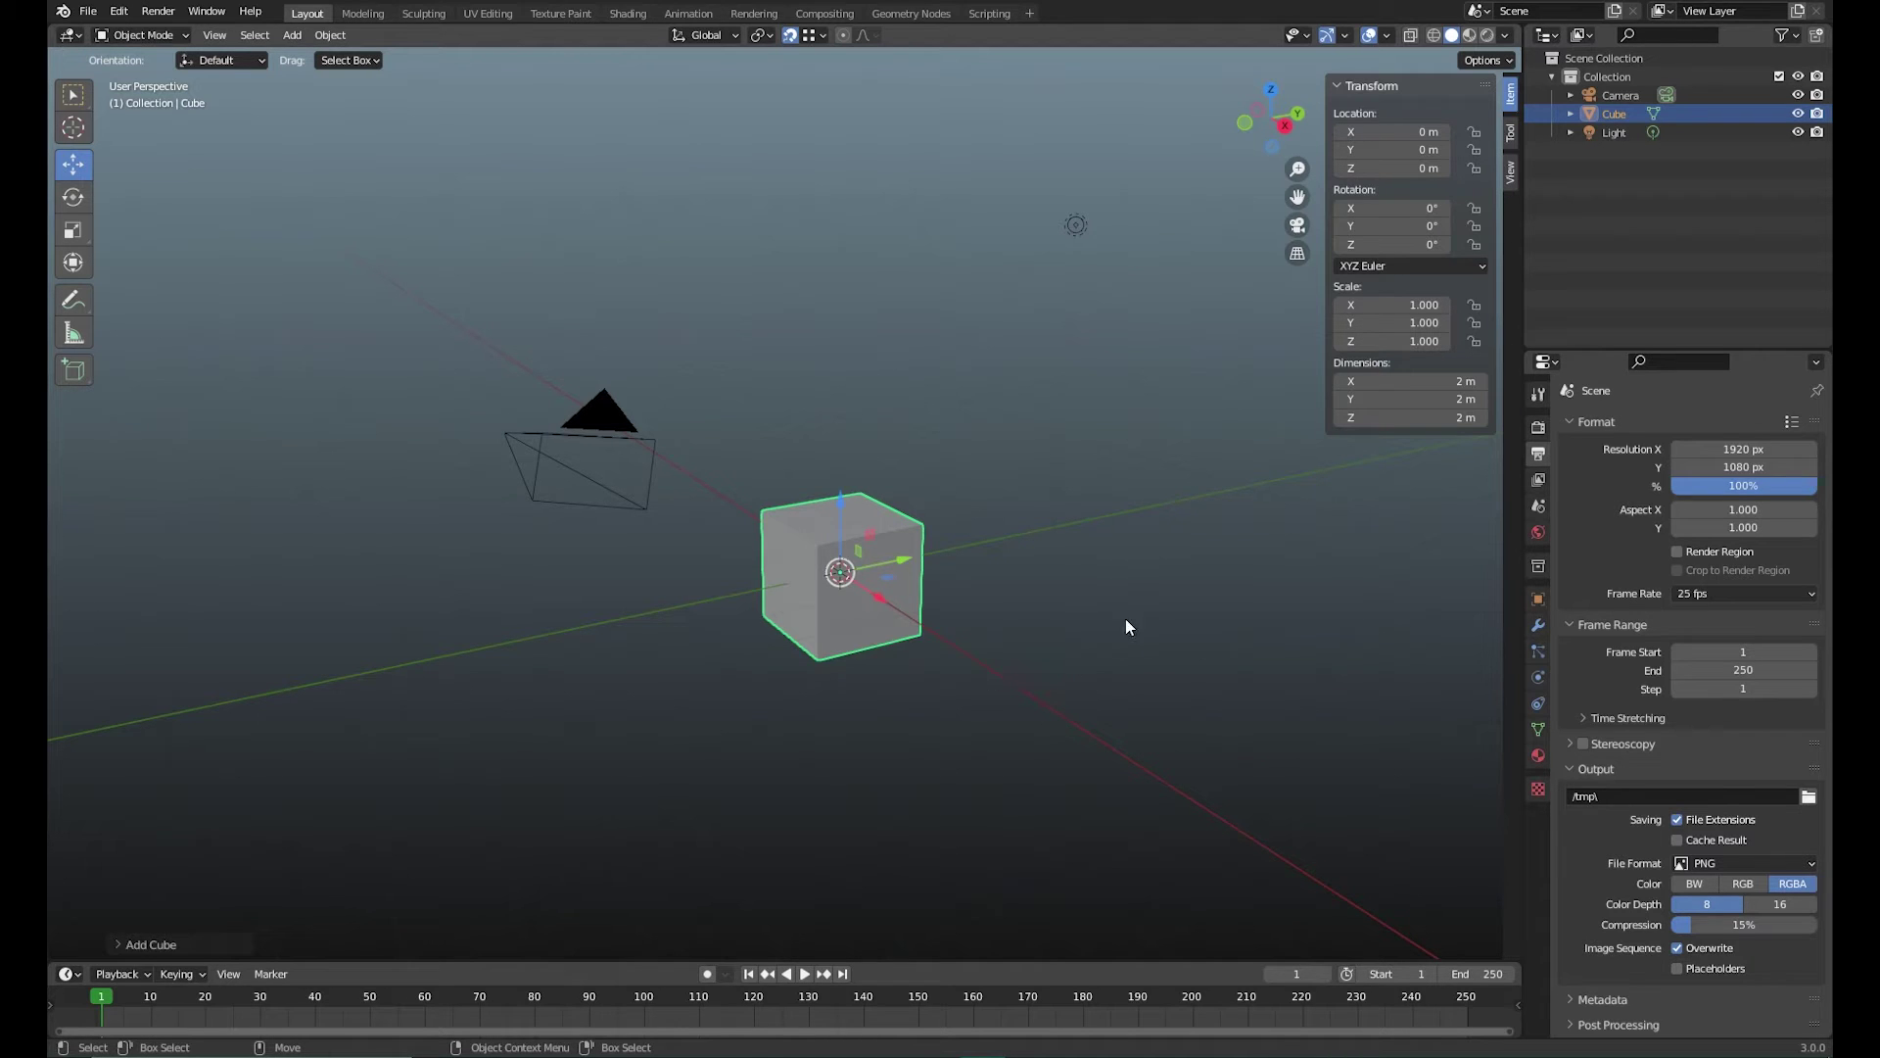
pyautogui.moveTo(842, 497); pyautogui.dragTo(868, 382)
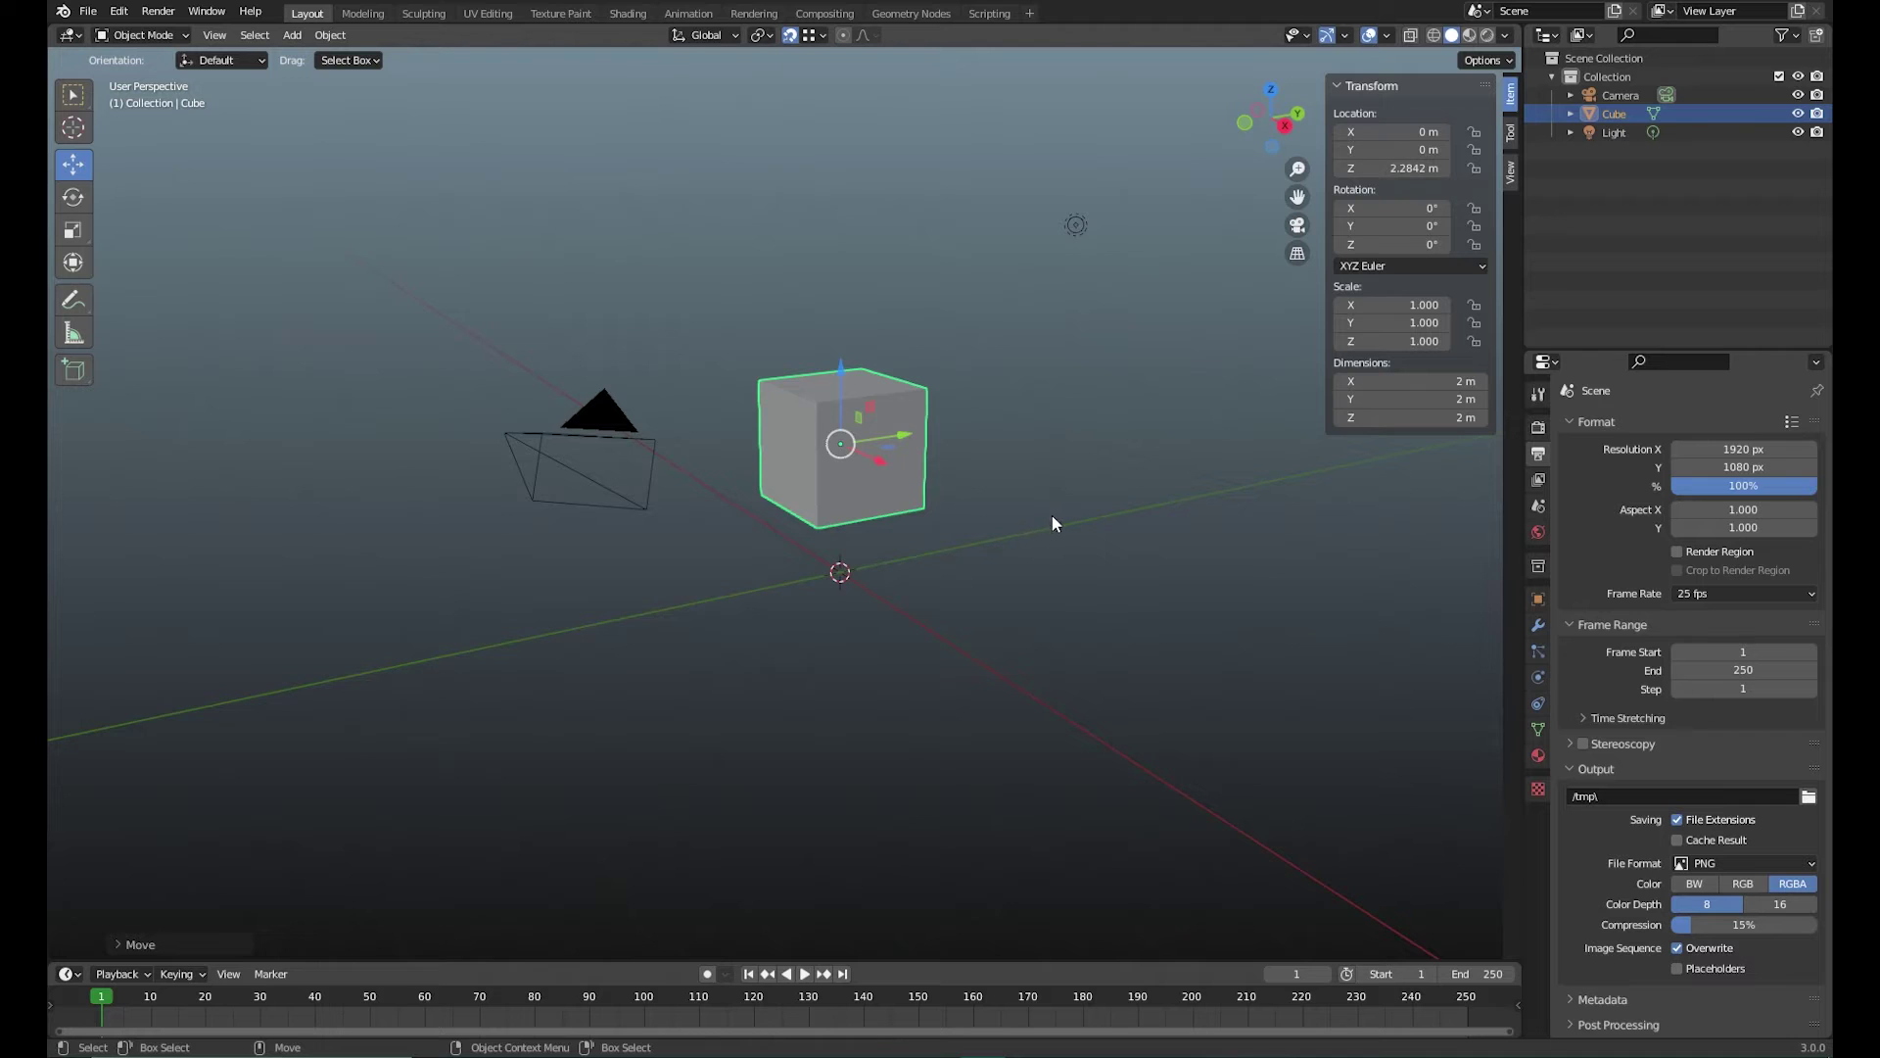
pyautogui.moveTo(1052, 515)
pyautogui.mouseDown(button='middle')
pyautogui.moveTo(996, 540)
pyautogui.moveTo(1040, 531)
pyautogui.mouseUp(button='middle')
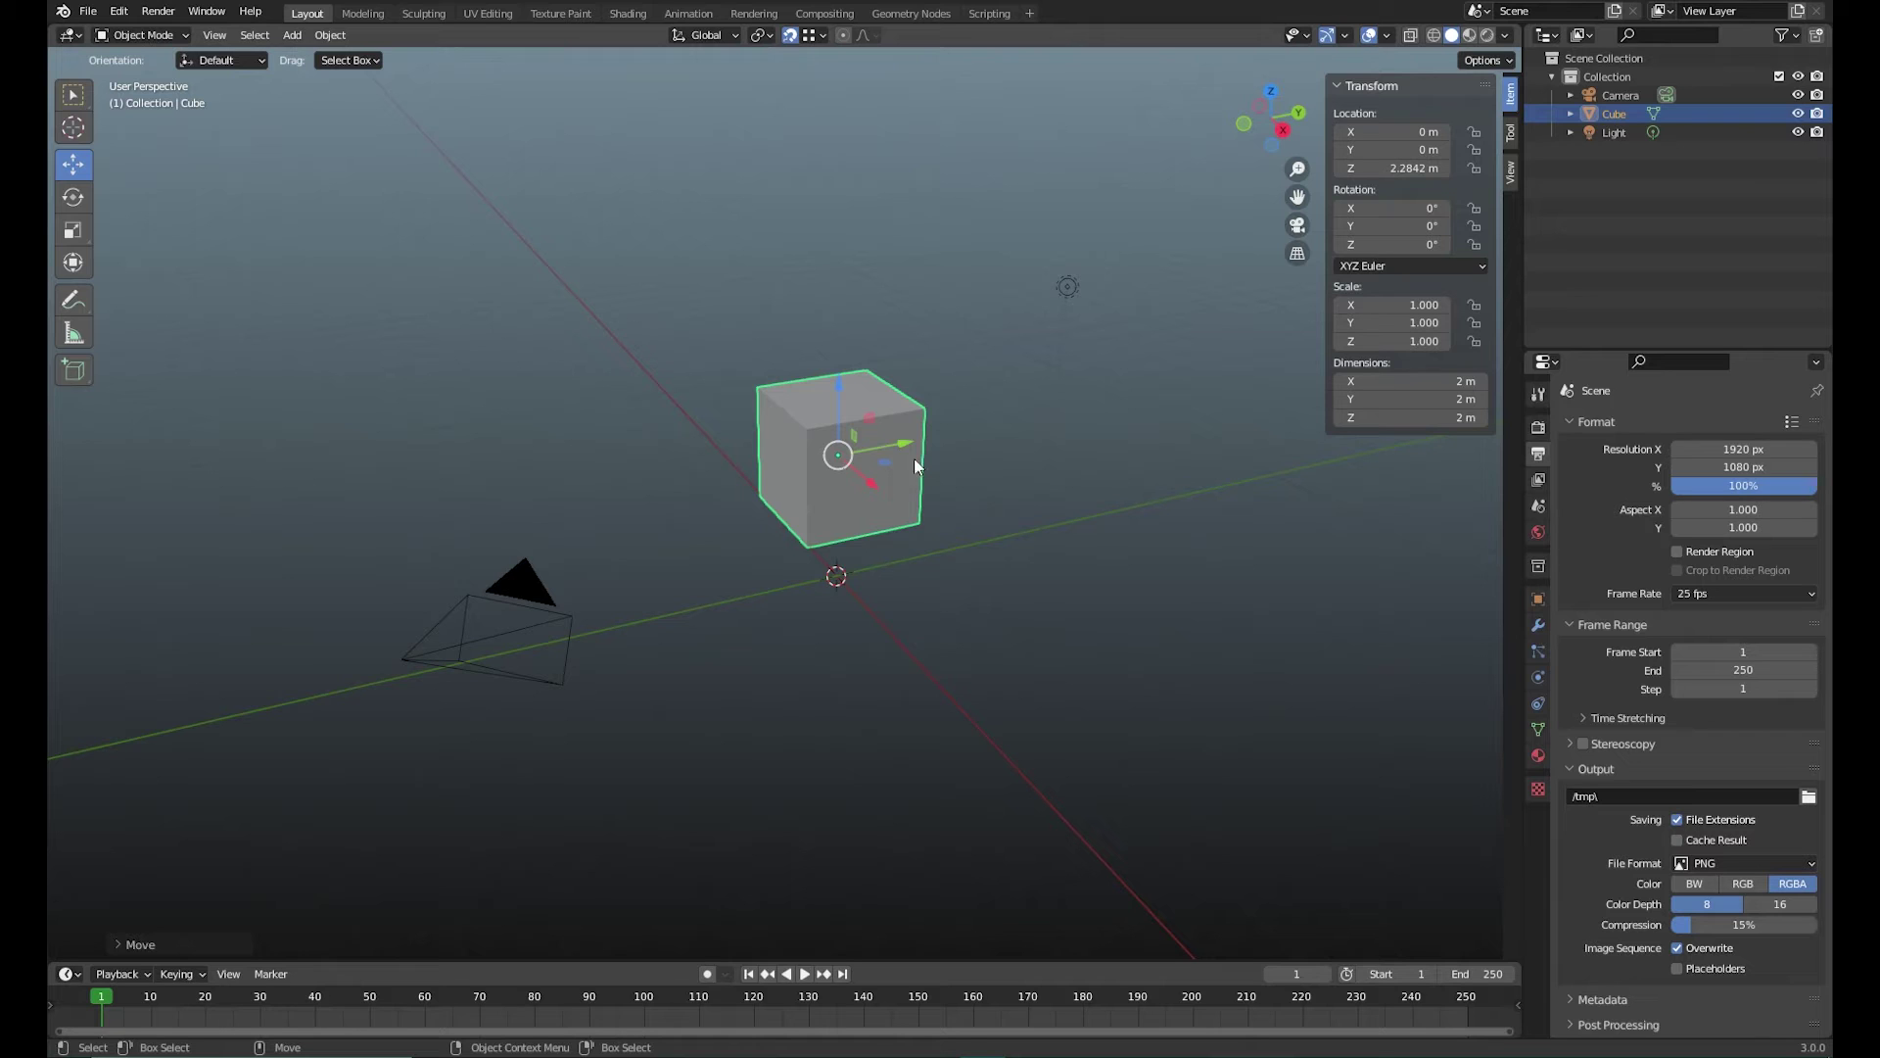
pyautogui.hotkey('shift', 'space')
pyautogui.press('r')
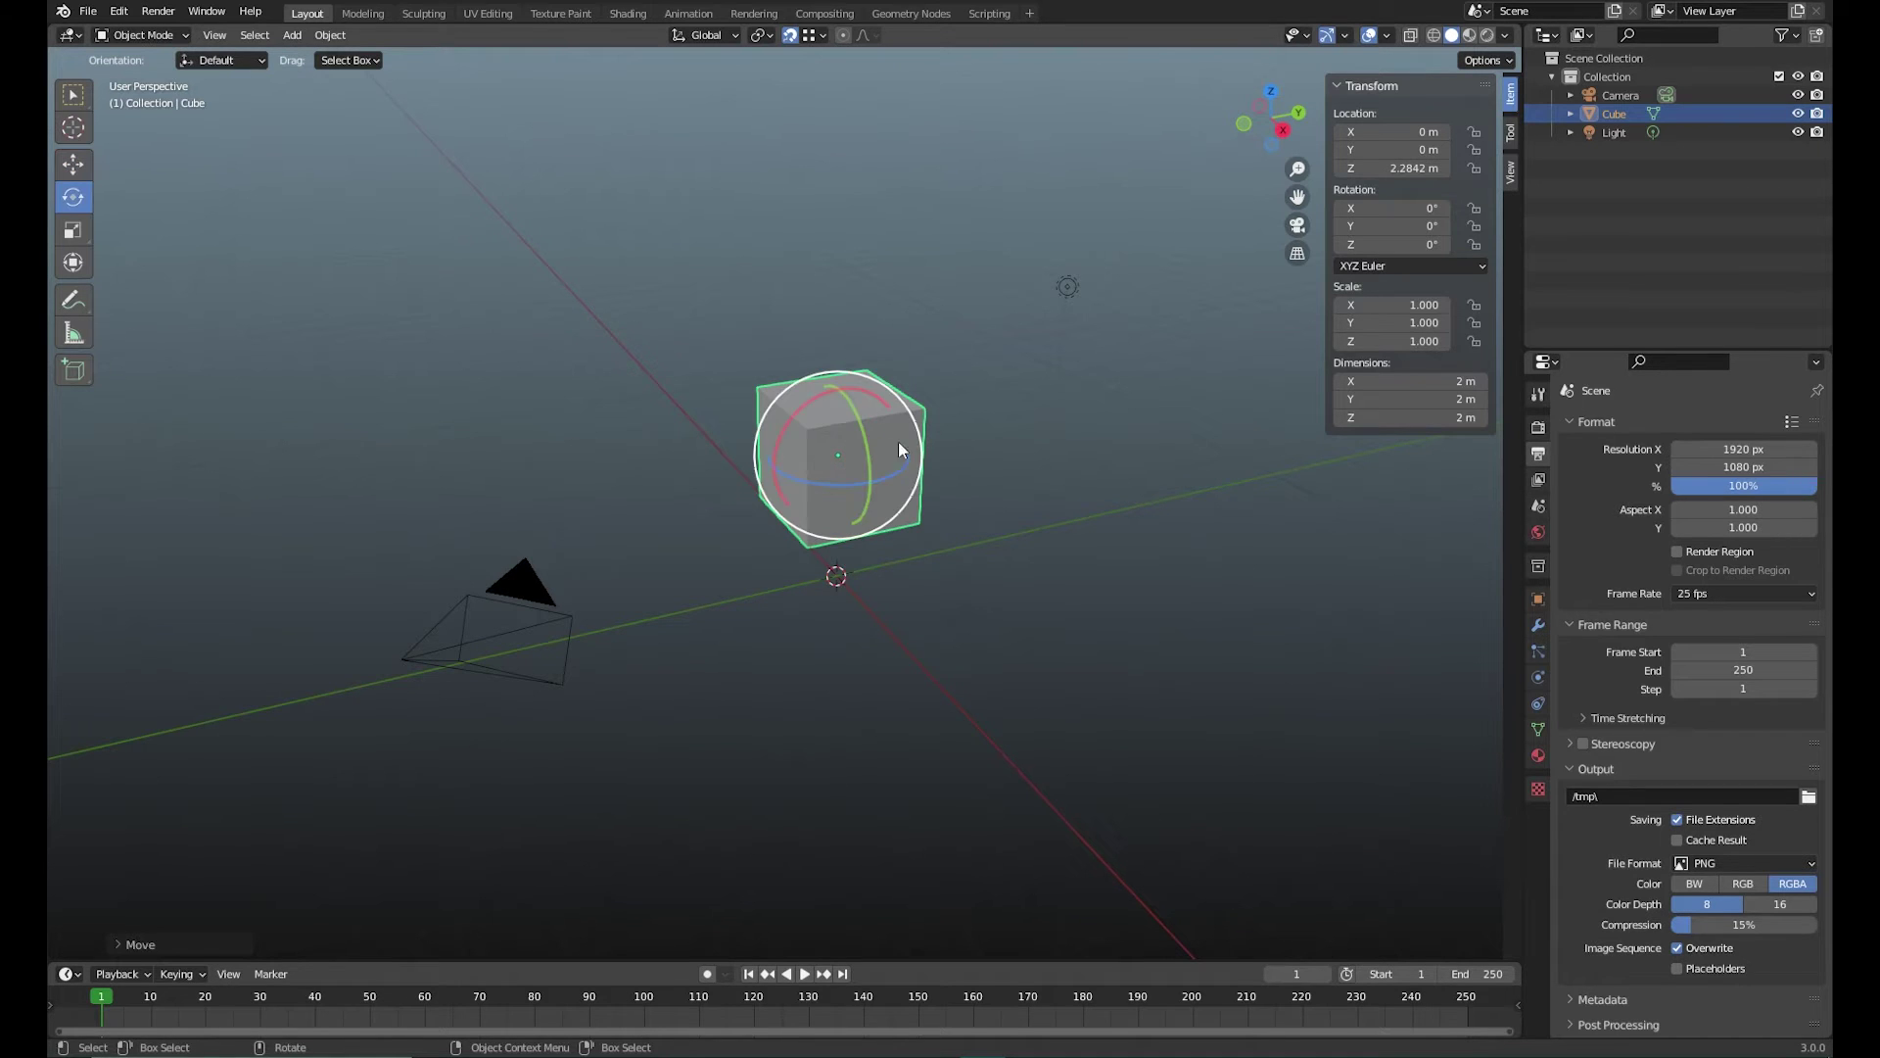
pyautogui.moveTo(872, 396)
pyautogui.mouseDown()
pyautogui.moveTo(901, 426)
pyautogui.moveTo(880, 409)
pyautogui.mouseUp()
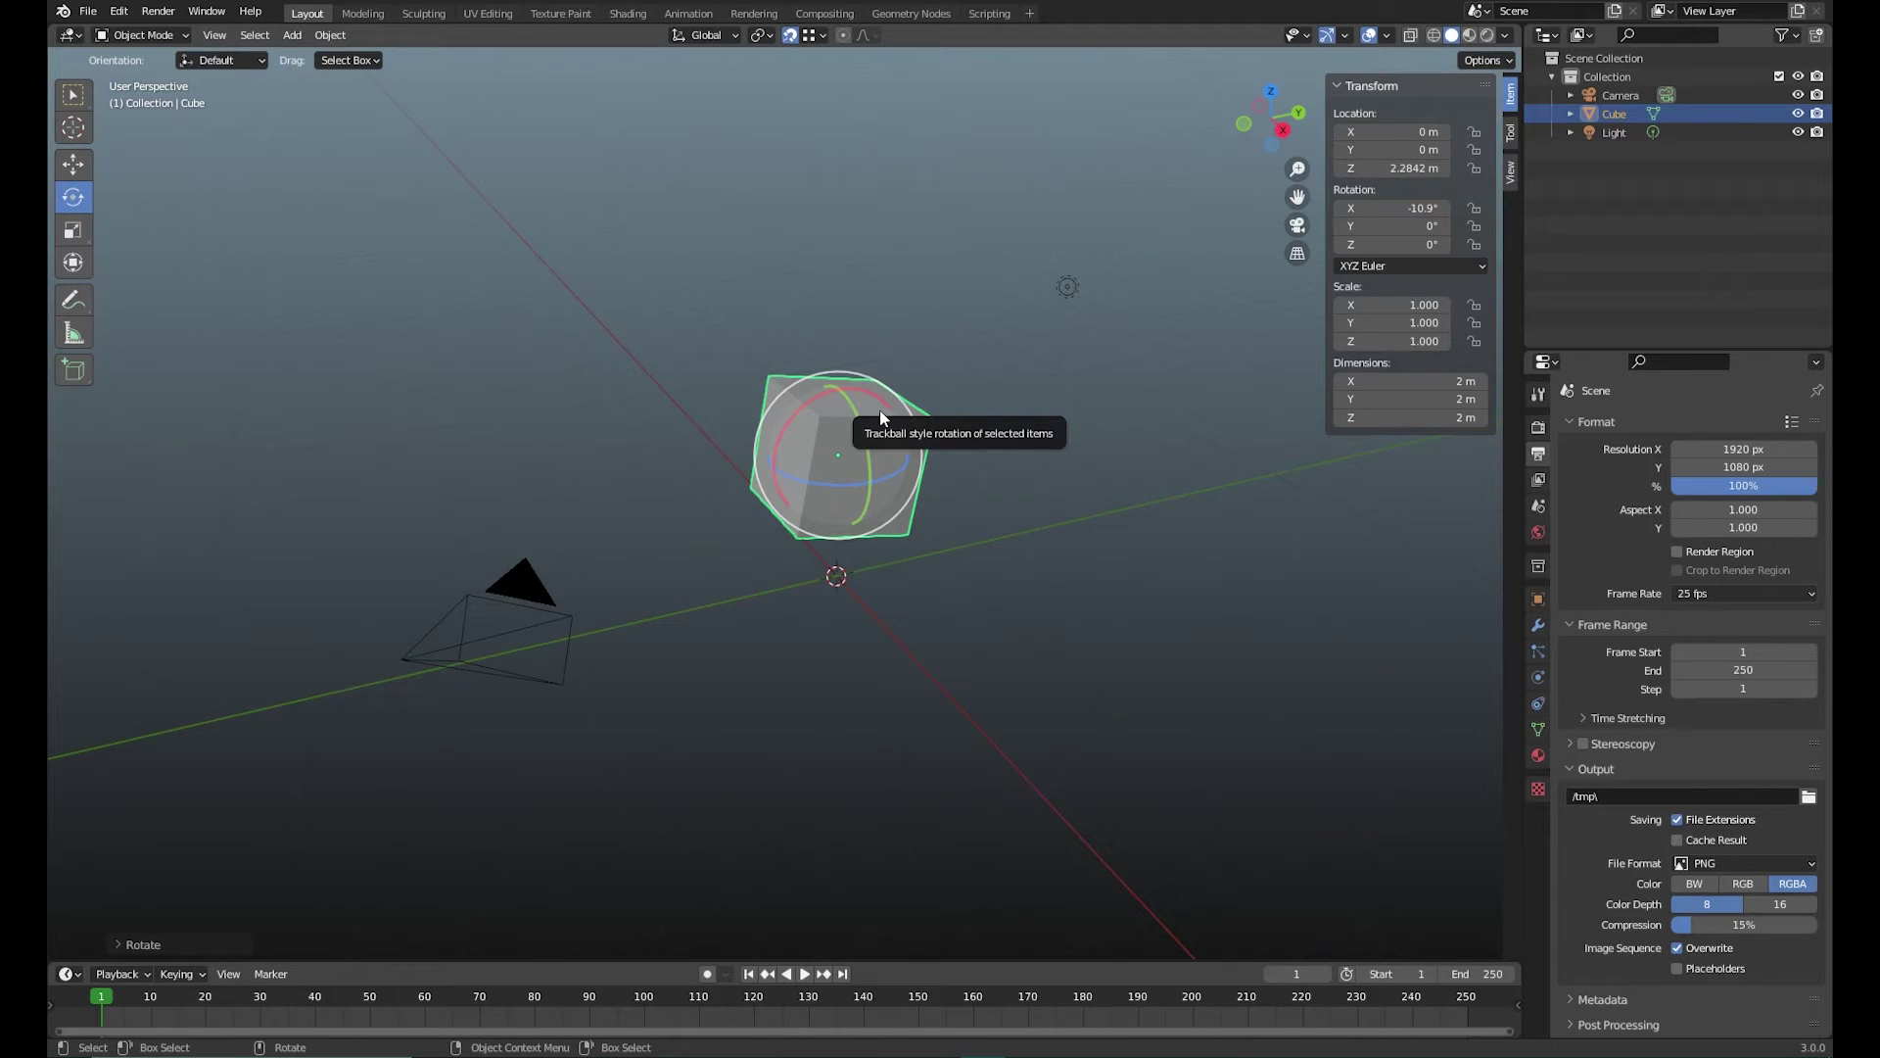
pyautogui.hotkey('ctrl', 'z')
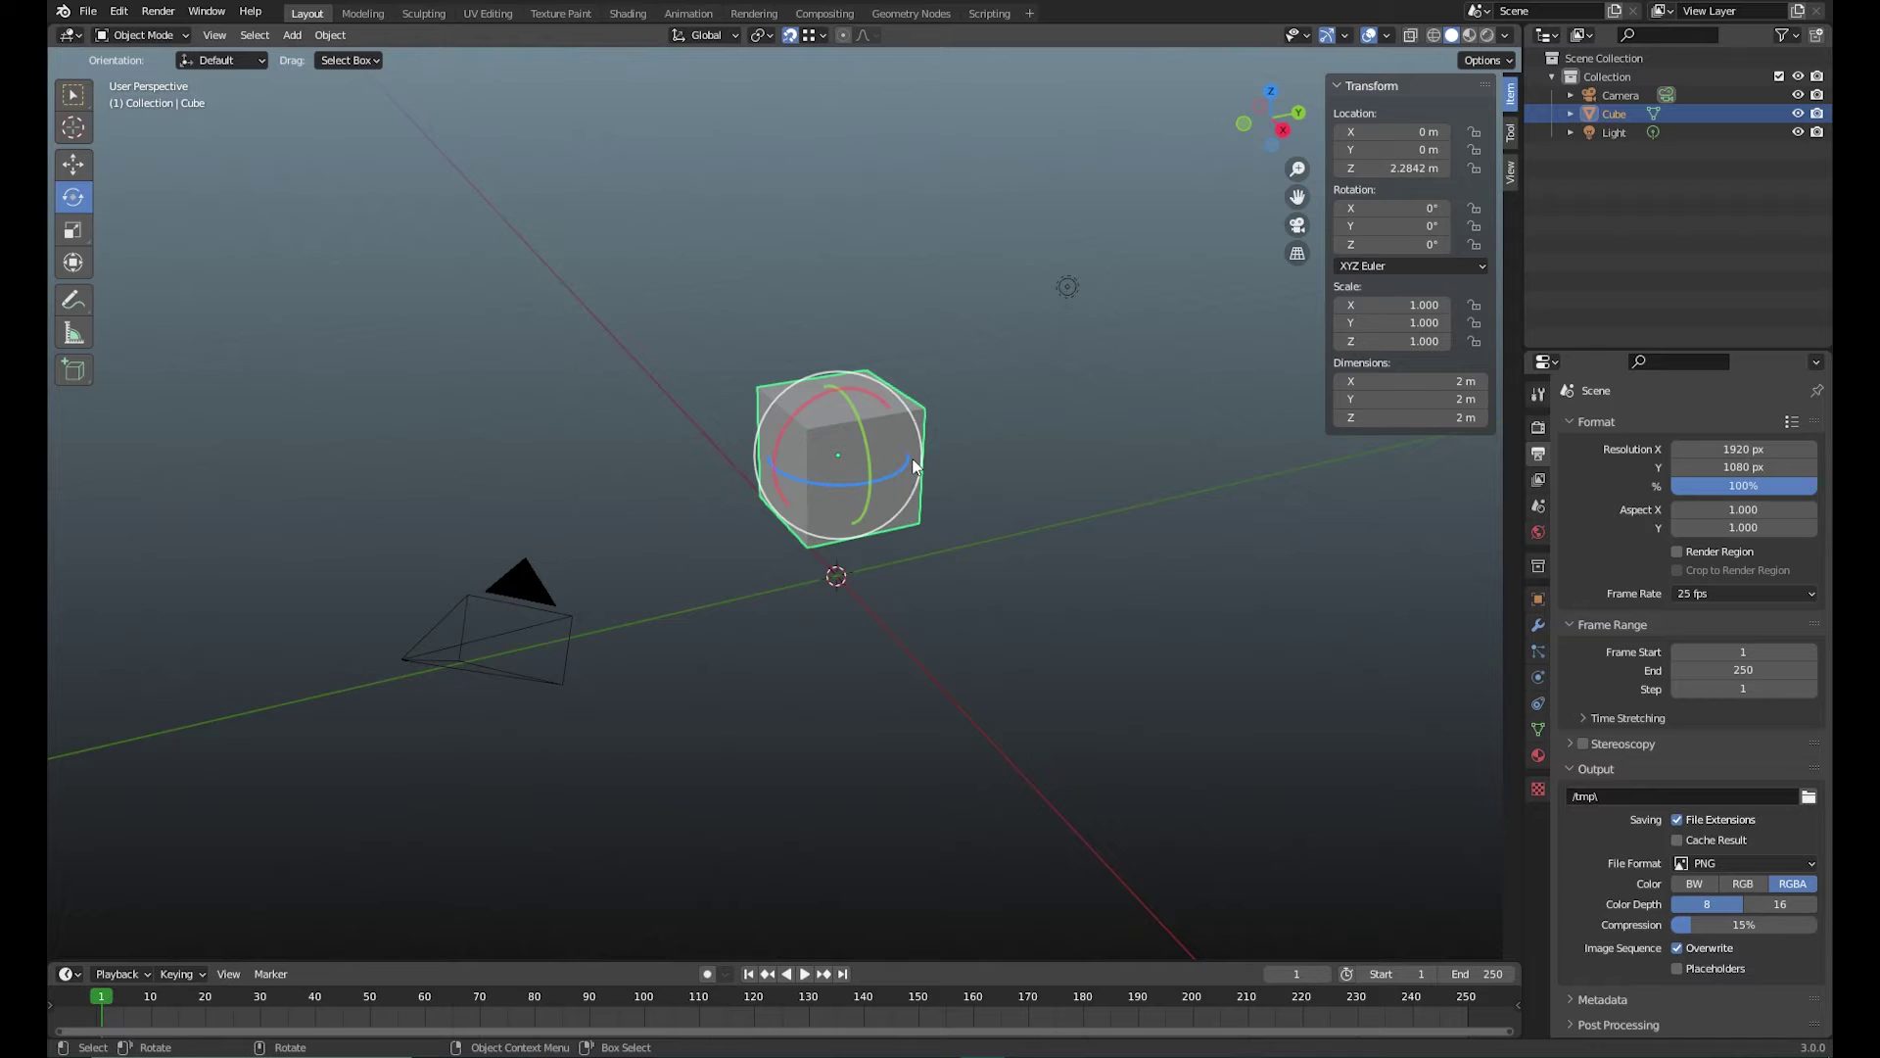
pyautogui.hotkey('shift', 'space')
pyautogui.press('s')
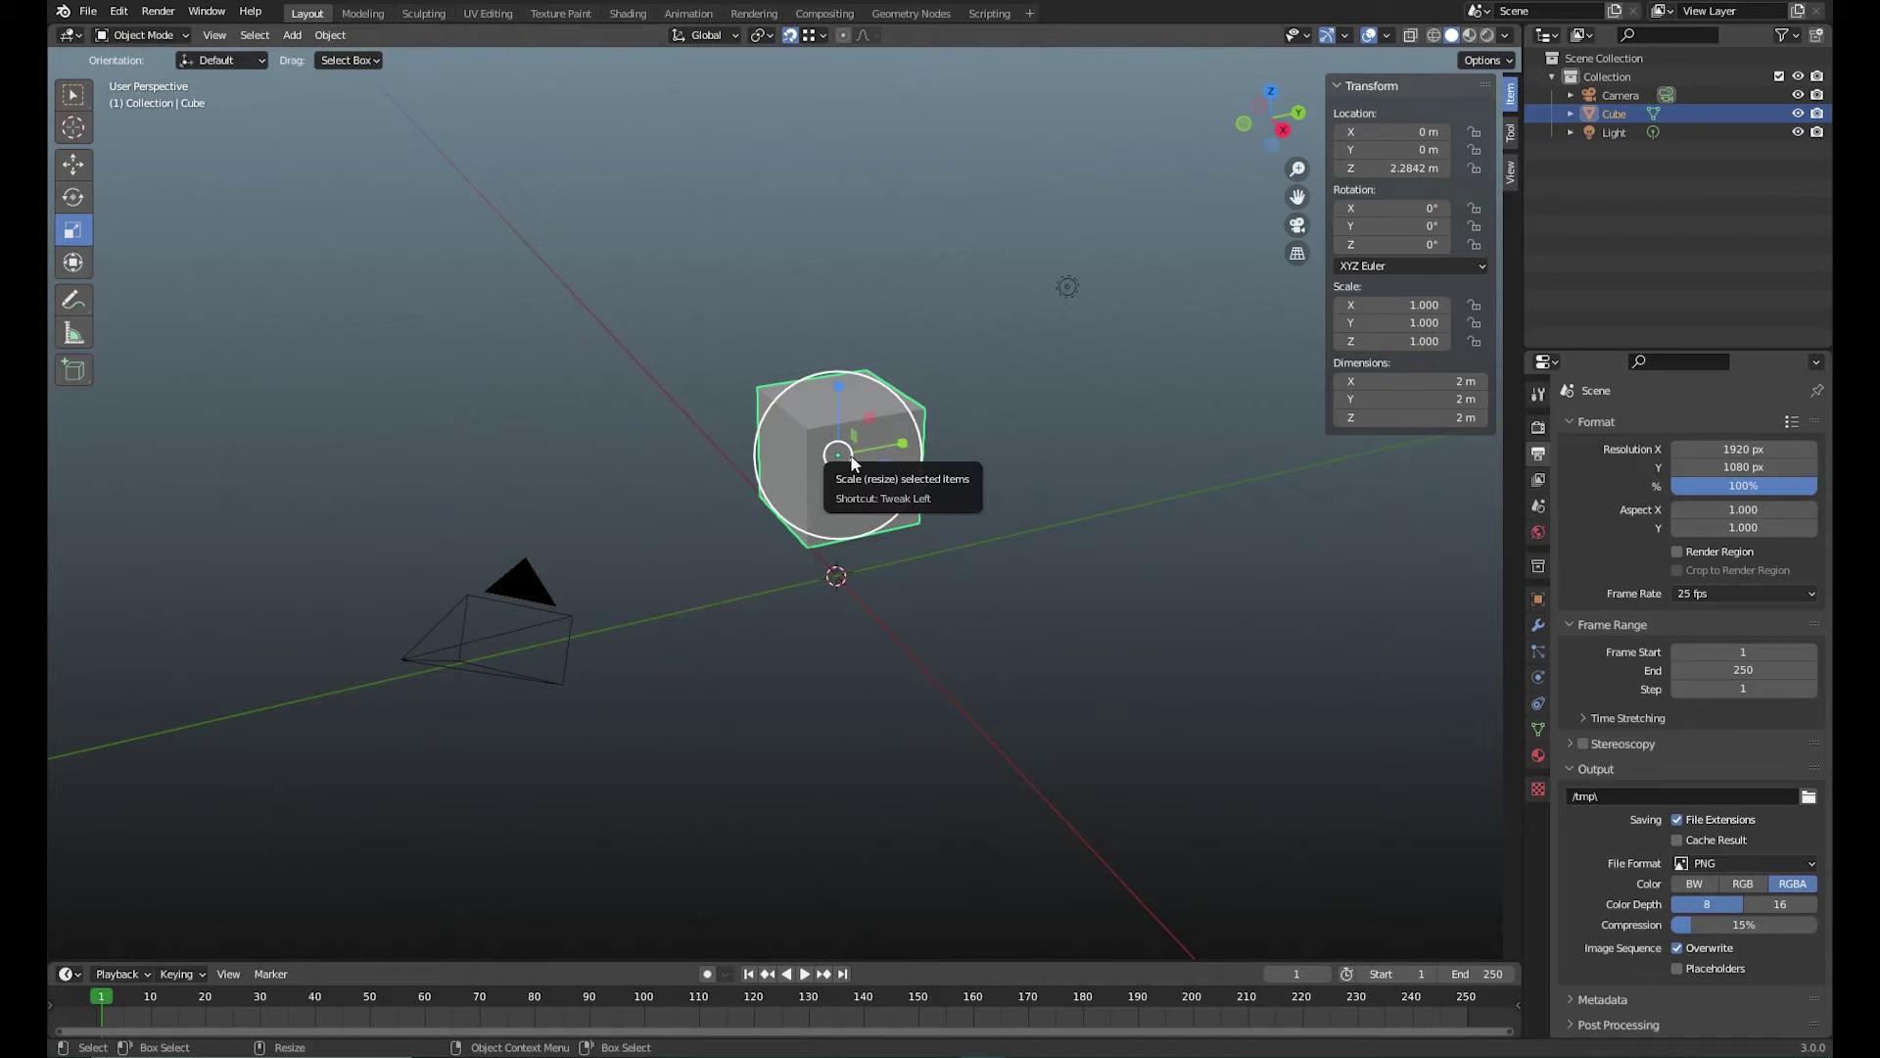
pyautogui.moveTo(907, 504); pyautogui.dragTo(966, 545)
pyautogui.hotkey('ctrl', 'z')
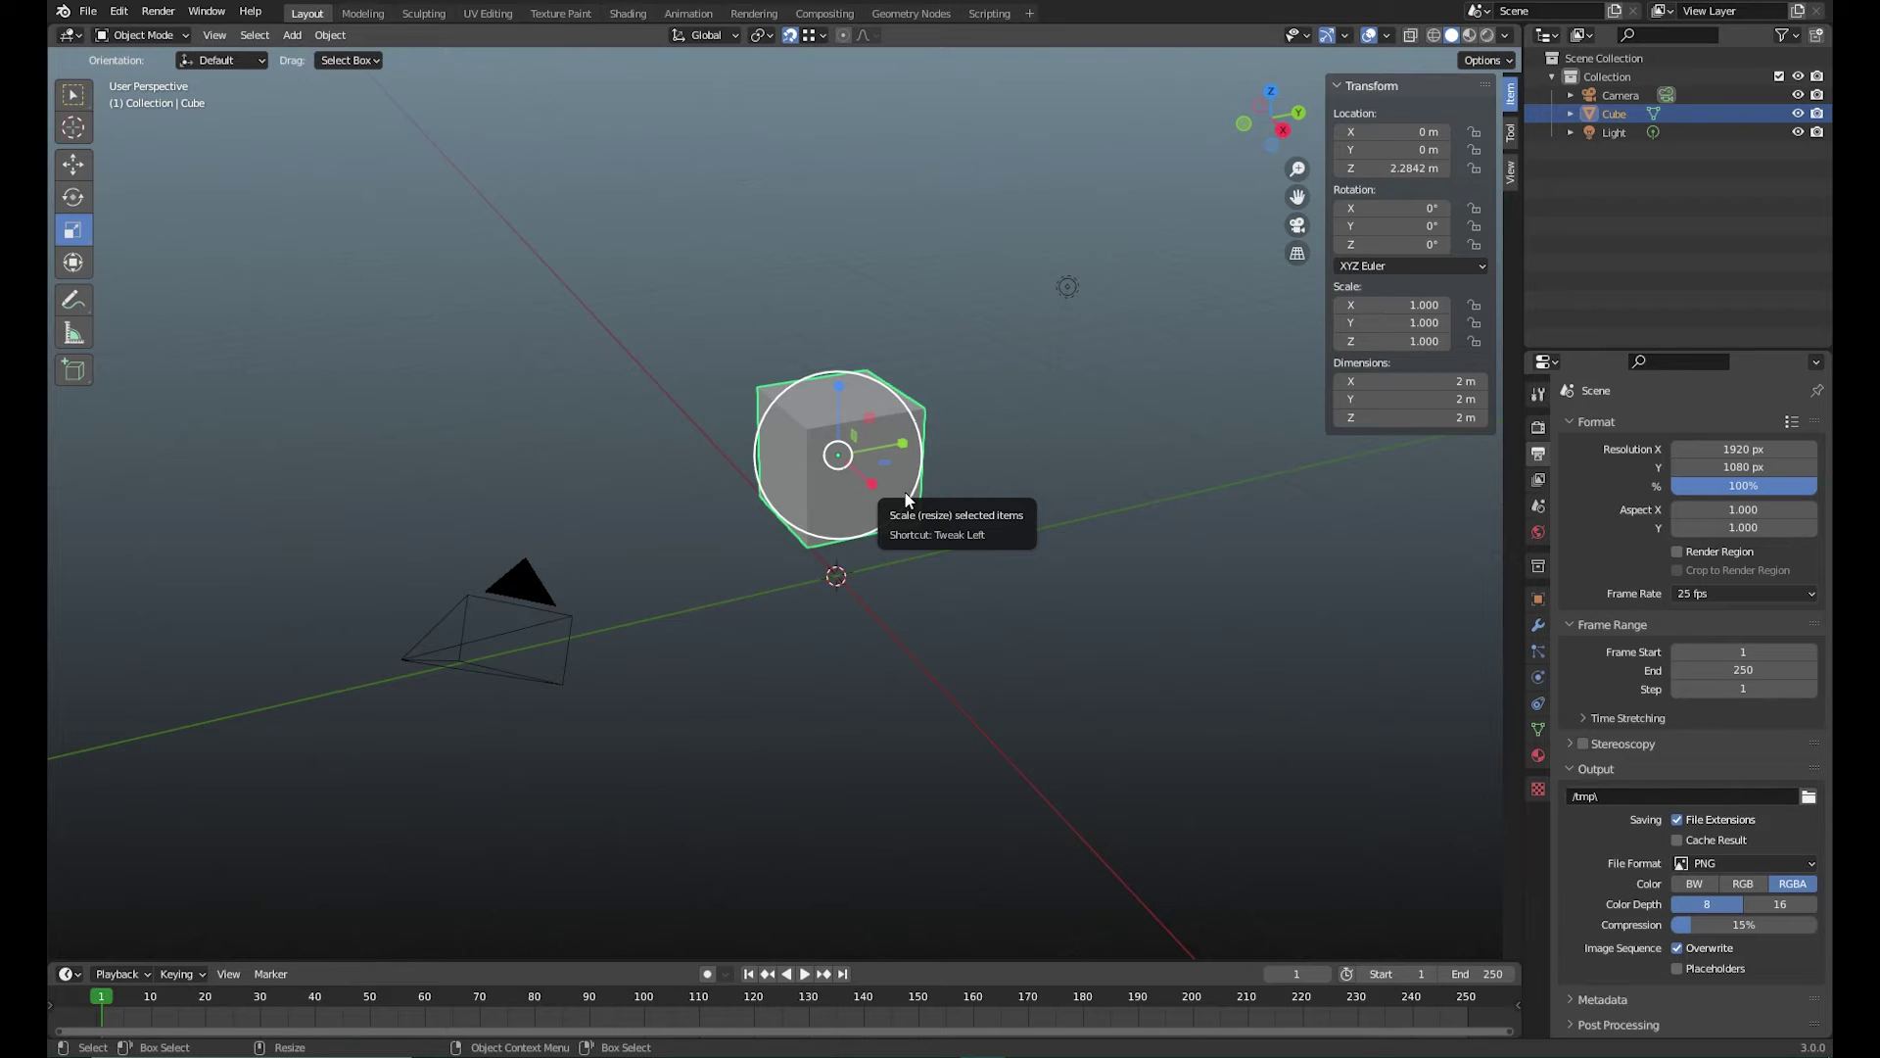
# Deselect, orbit to see the cube's top, then select the cube and switch to Edit Mode
pyautogui.click(1006, 396)
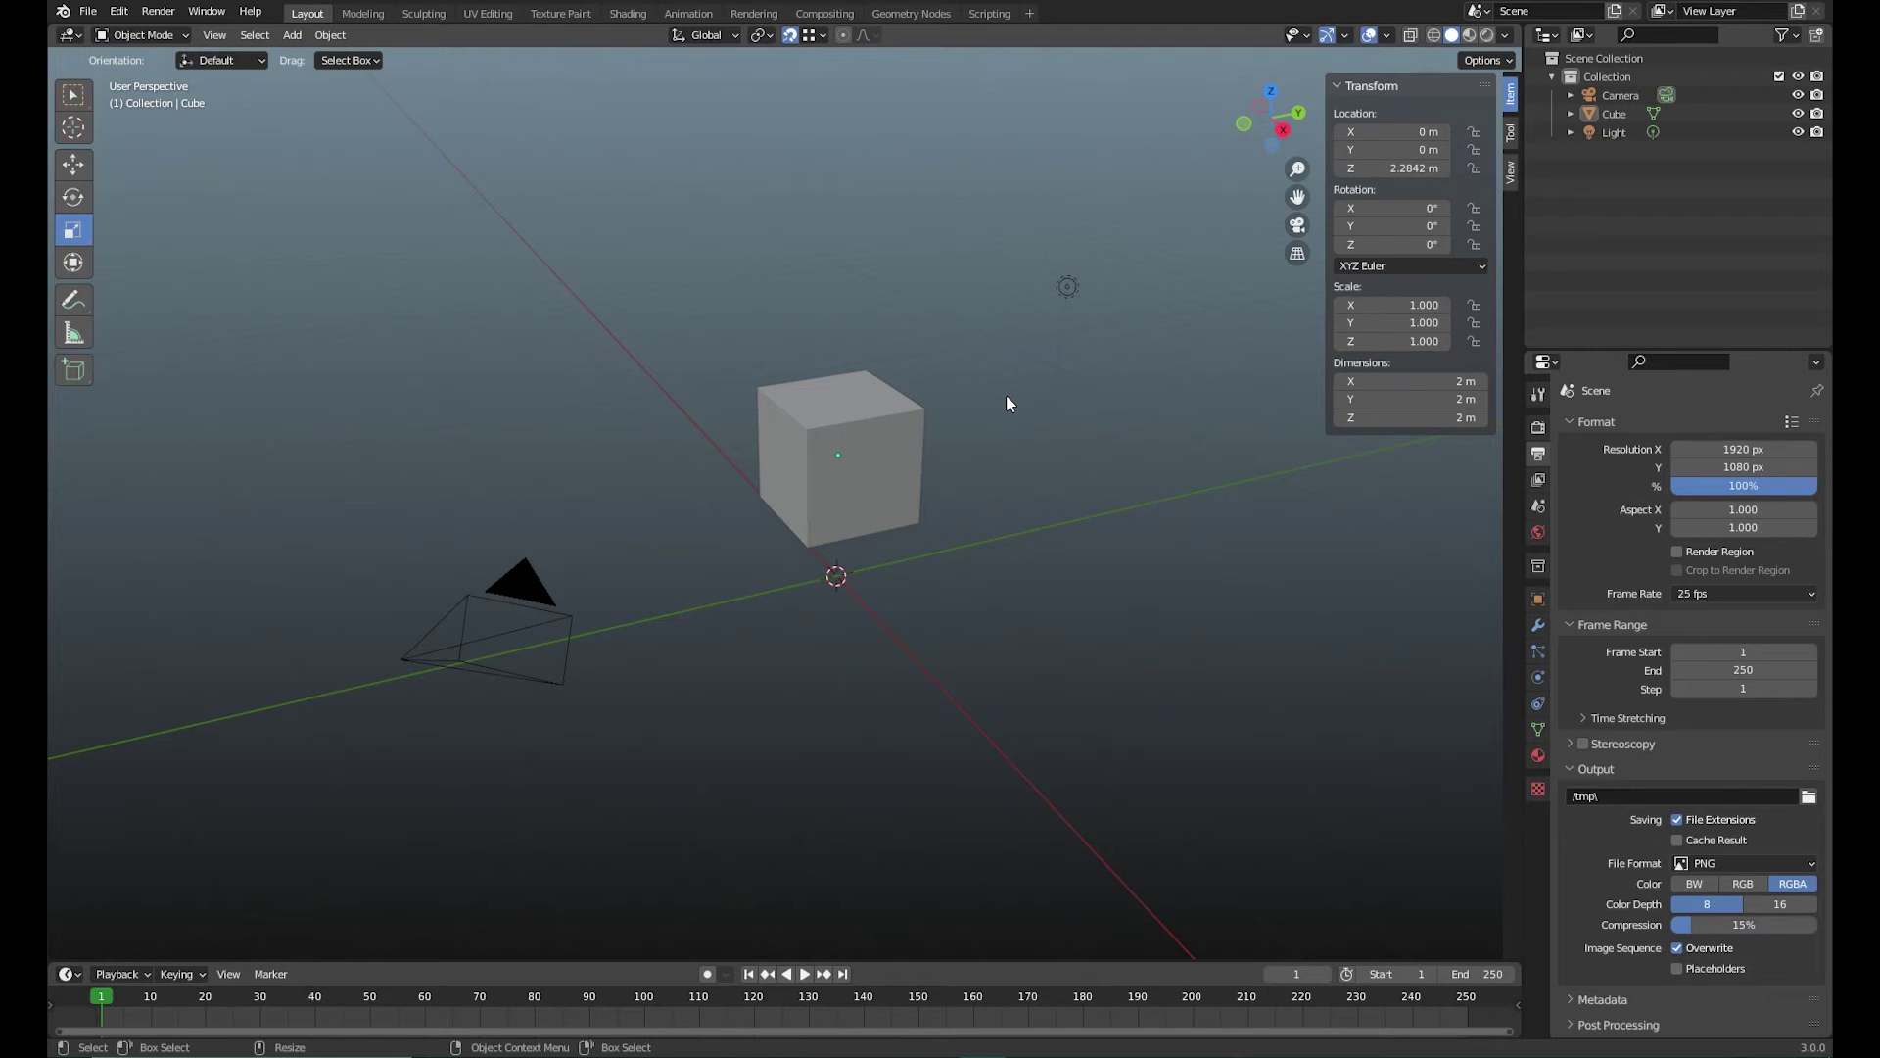
pyautogui.moveTo(966, 509); pyautogui.dragTo(1037, 495, button='middle')
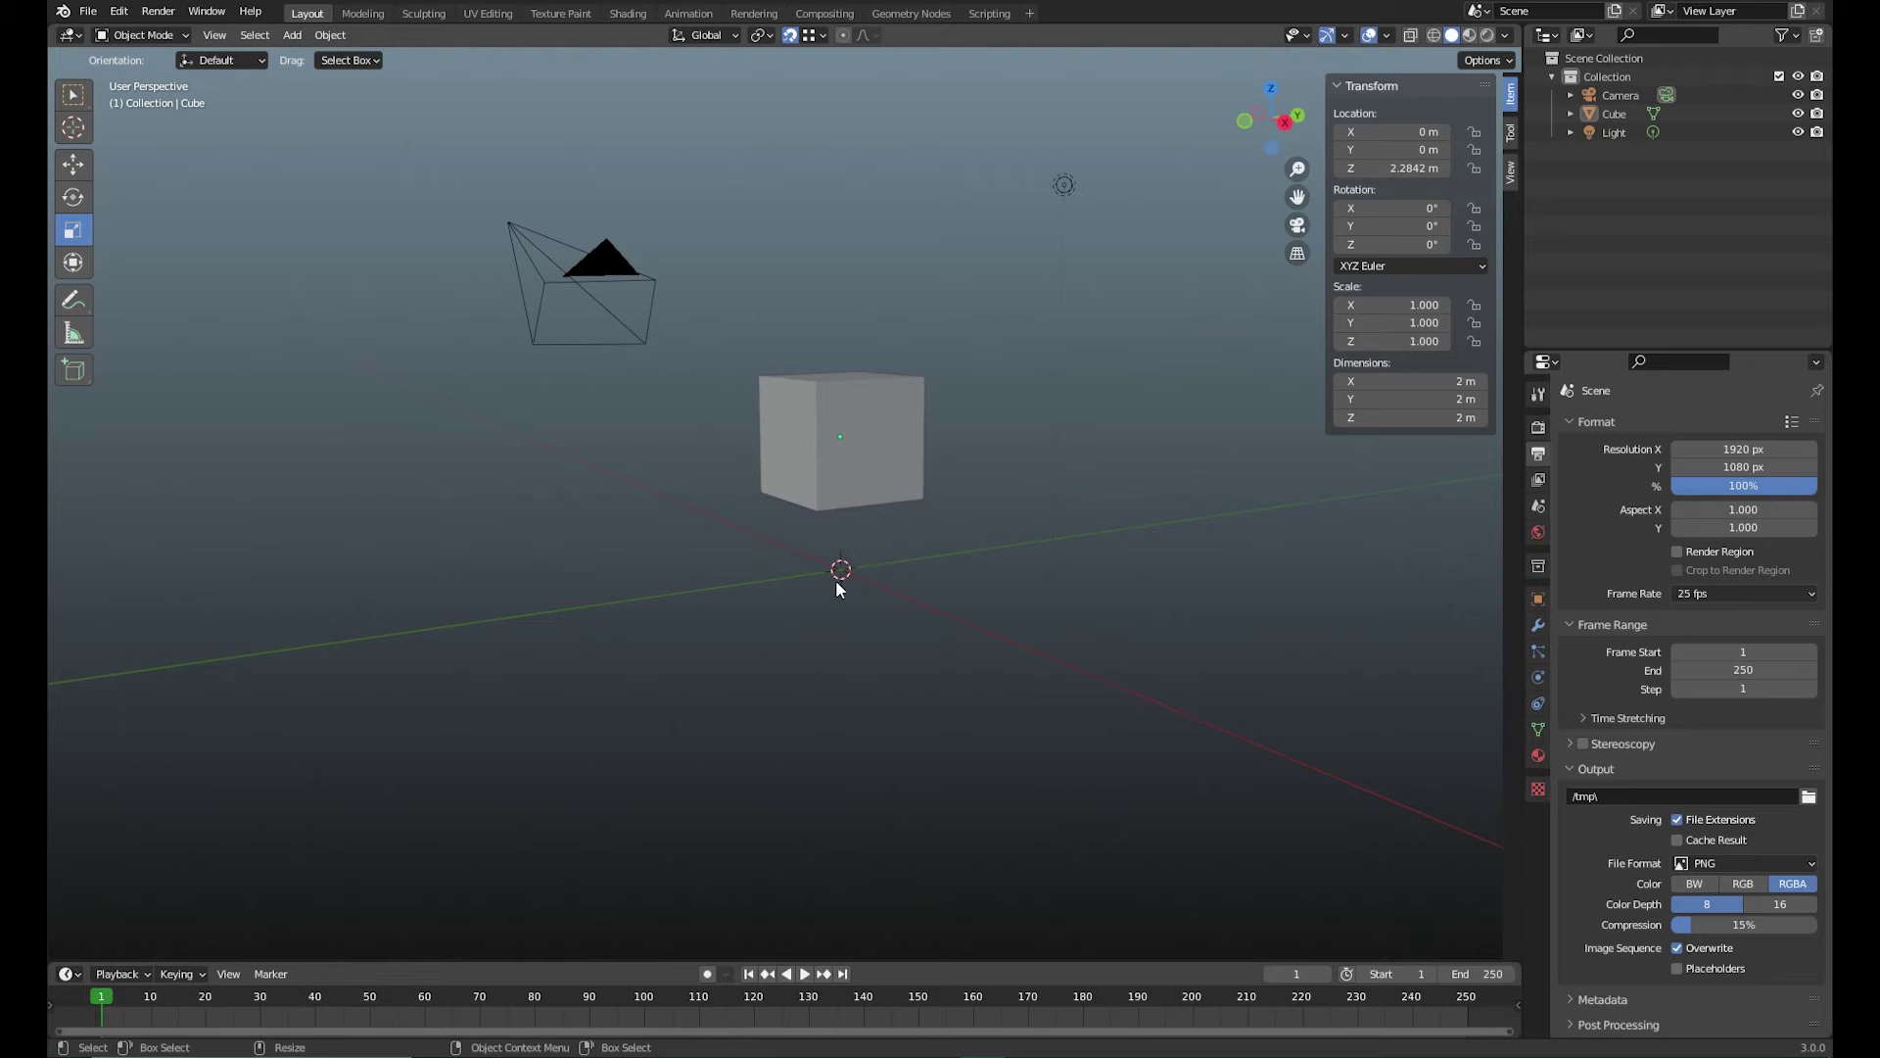
pyautogui.moveTo(945, 609); pyautogui.dragTo(942, 620, button='middle')
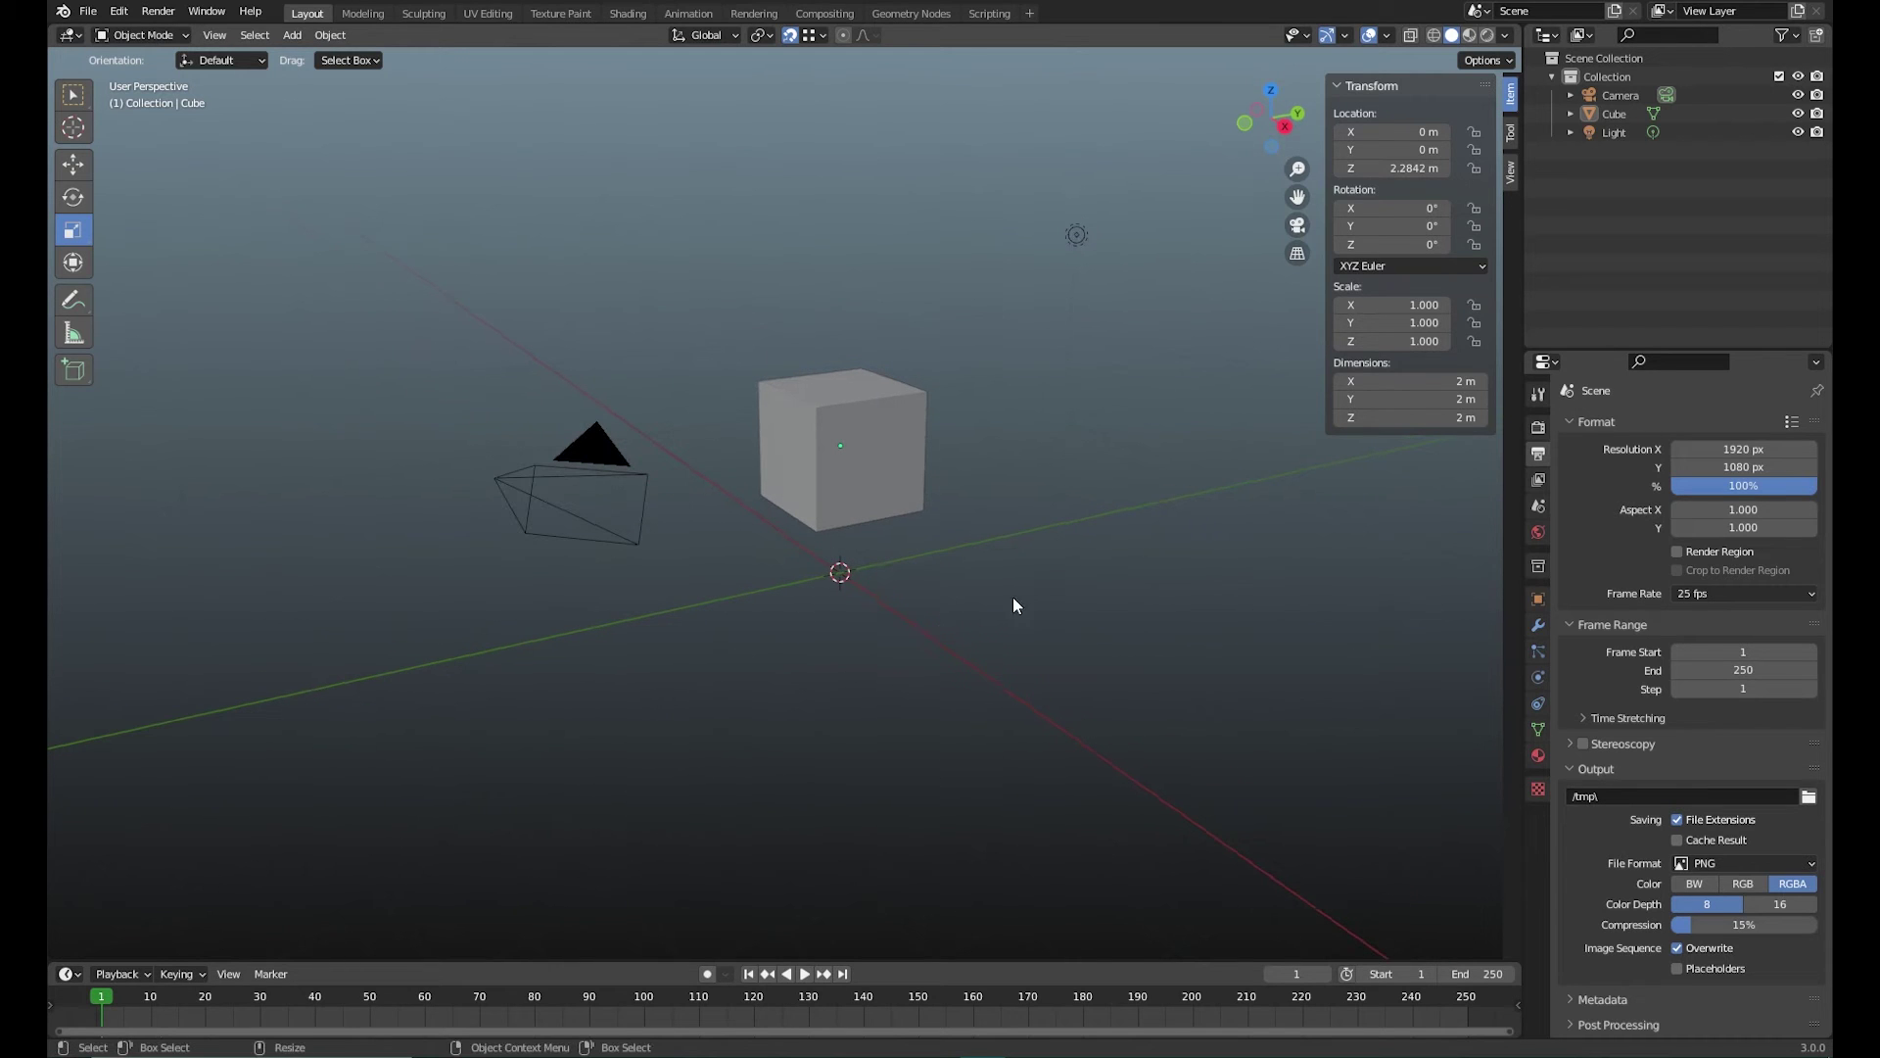
pyautogui.click(874, 519)
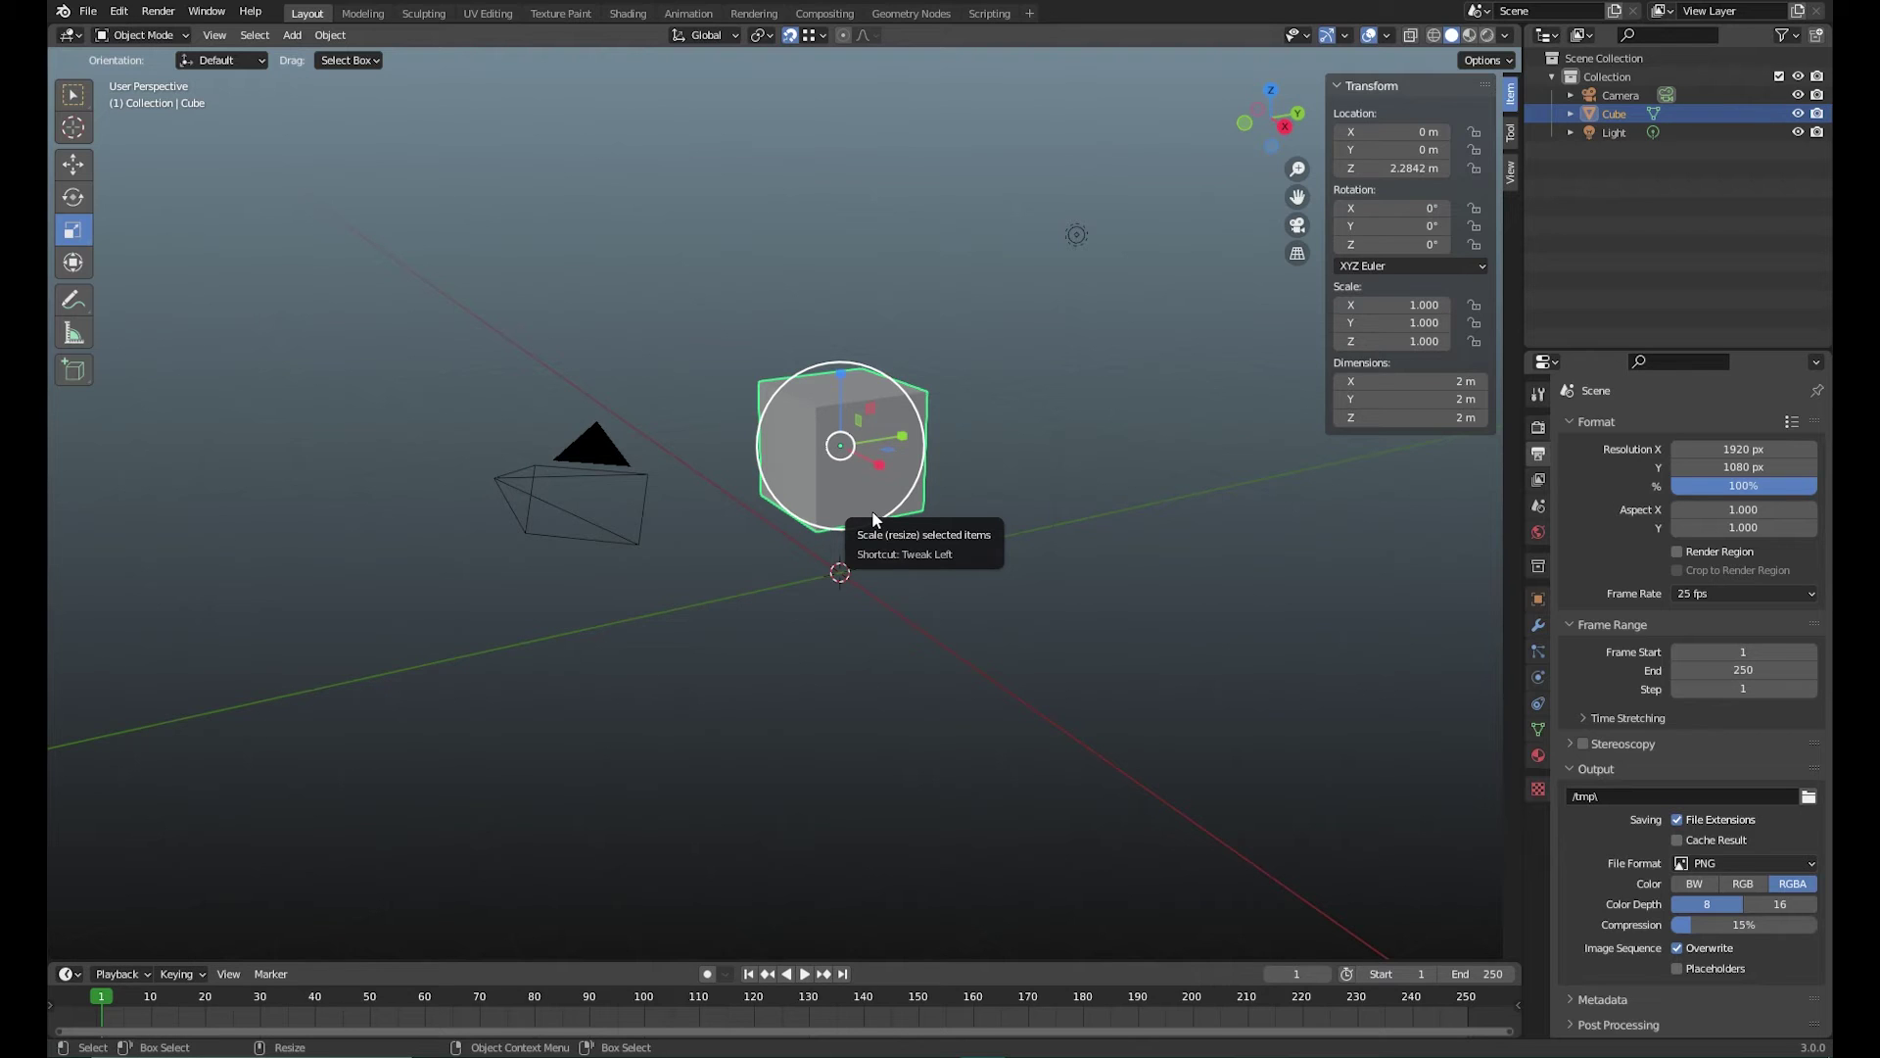
pyautogui.press('Tab')
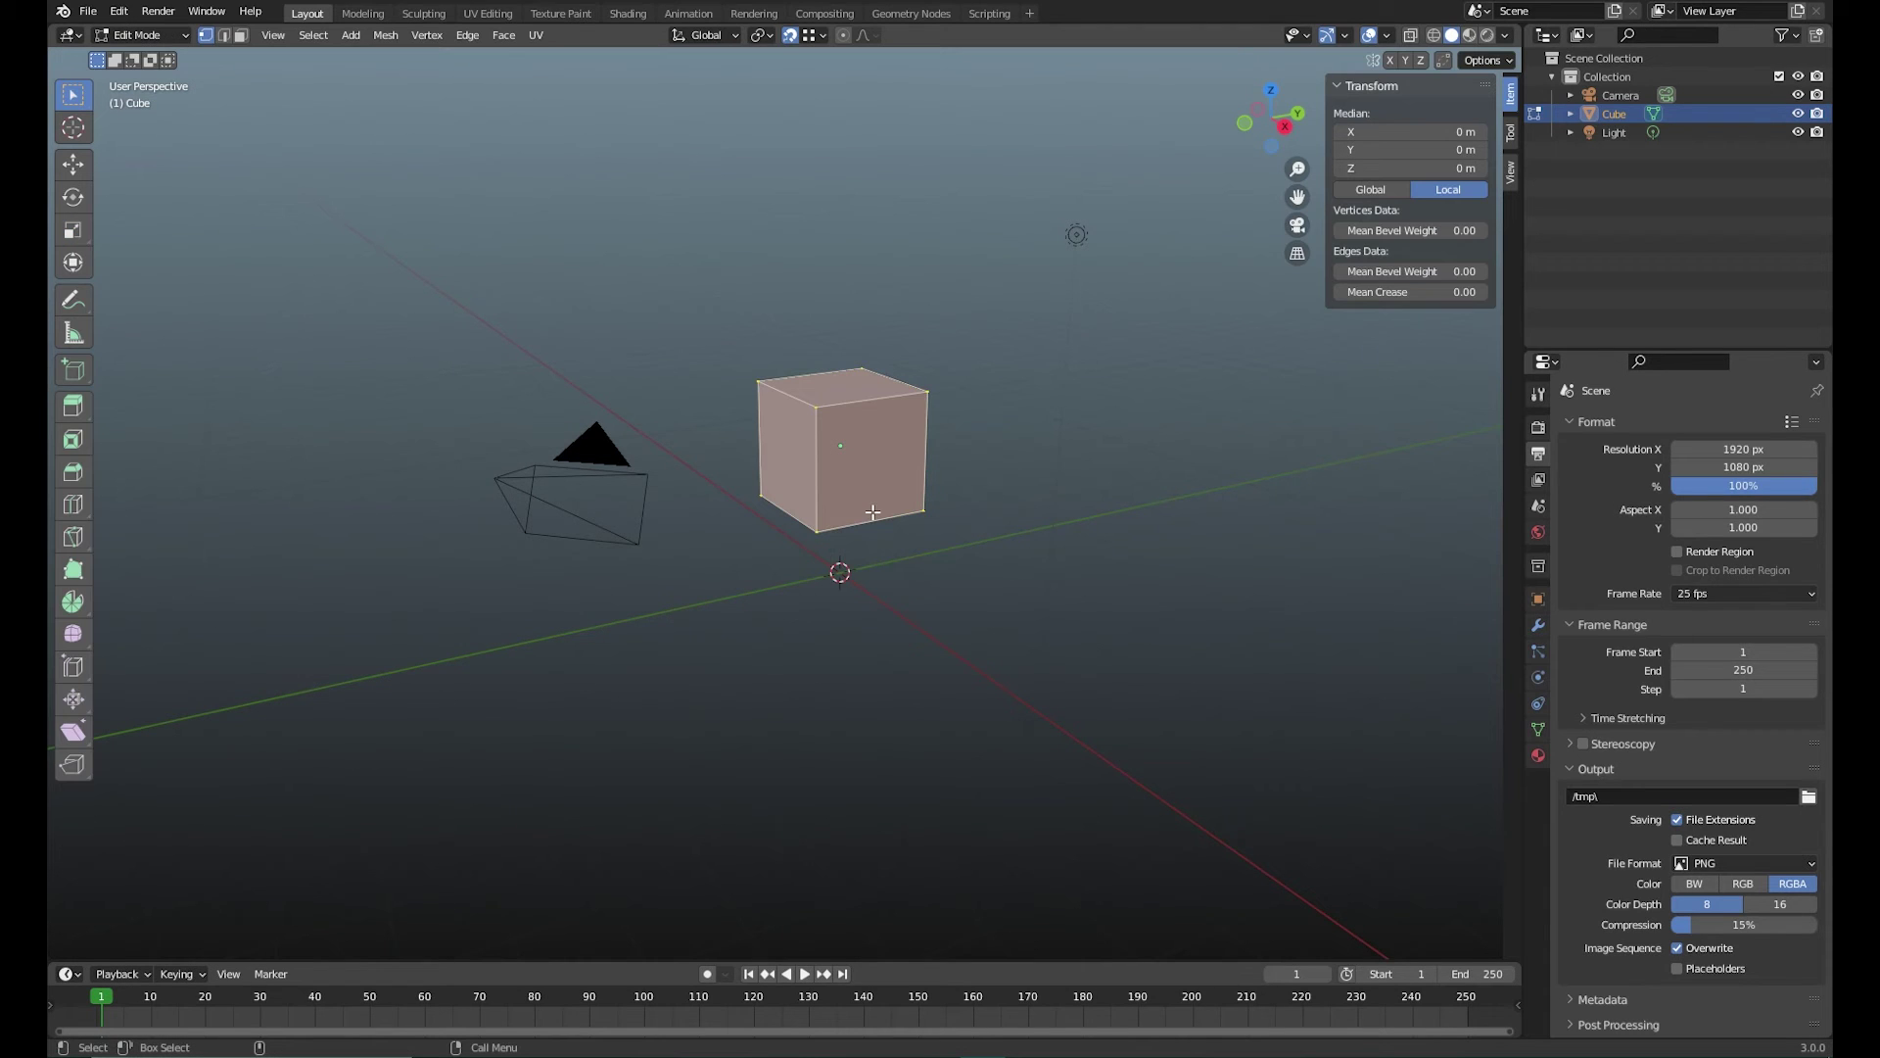
# Snap the 3D cursor to the cube's bottom corner vertex at (1, -1, -1) m
pyautogui.click(818, 532)
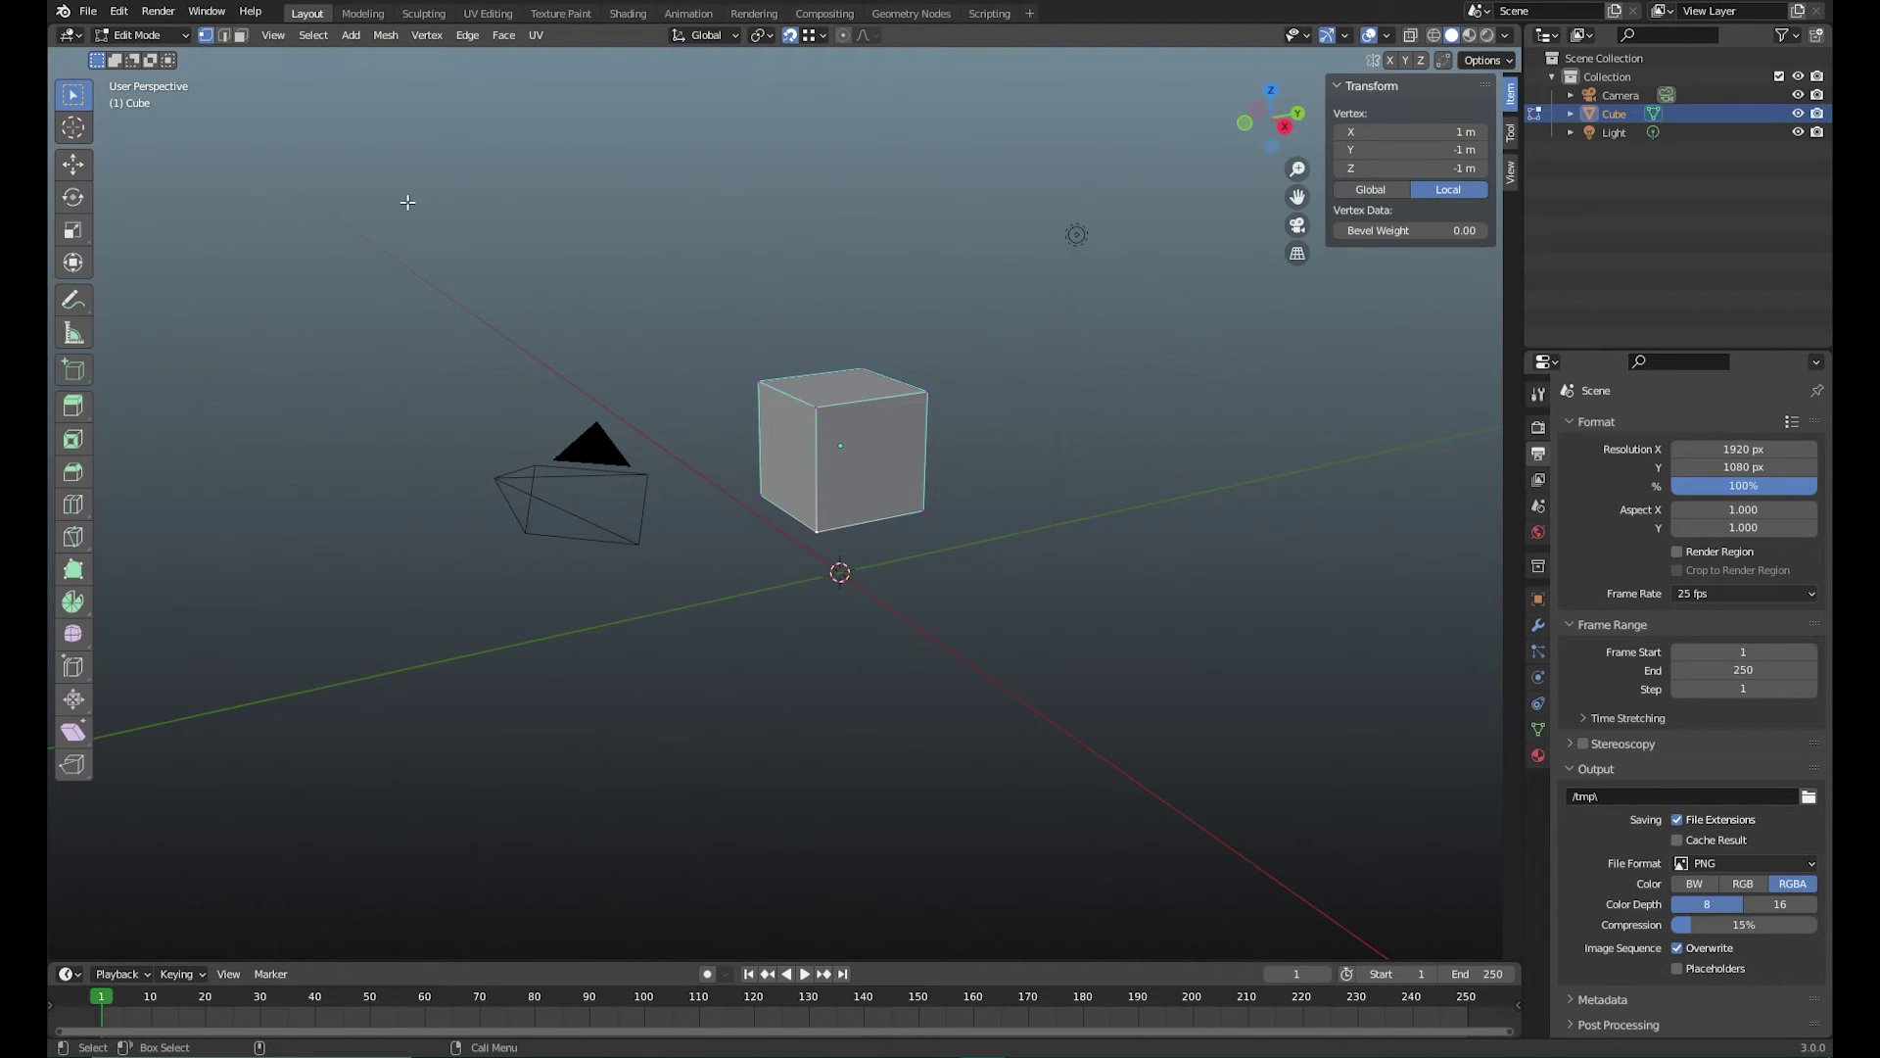
pyautogui.click(382, 39)
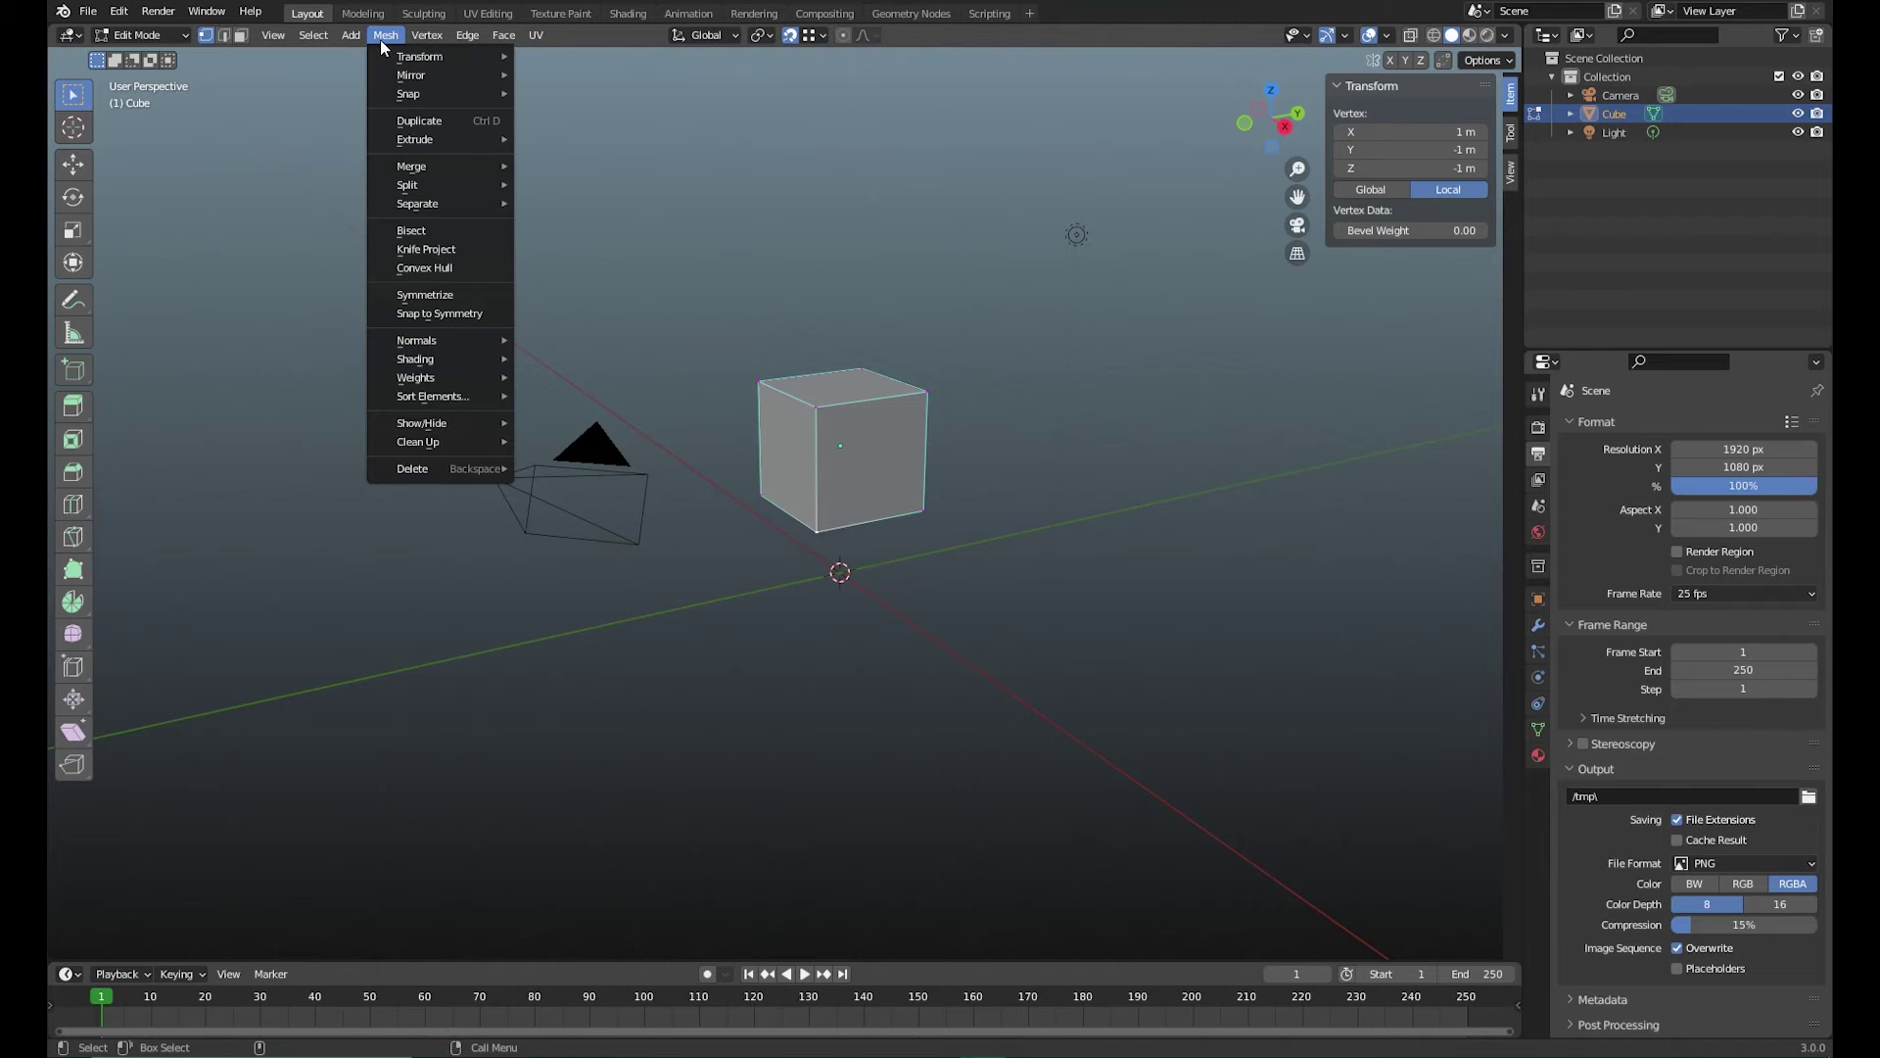
pyautogui.moveTo(410, 98)
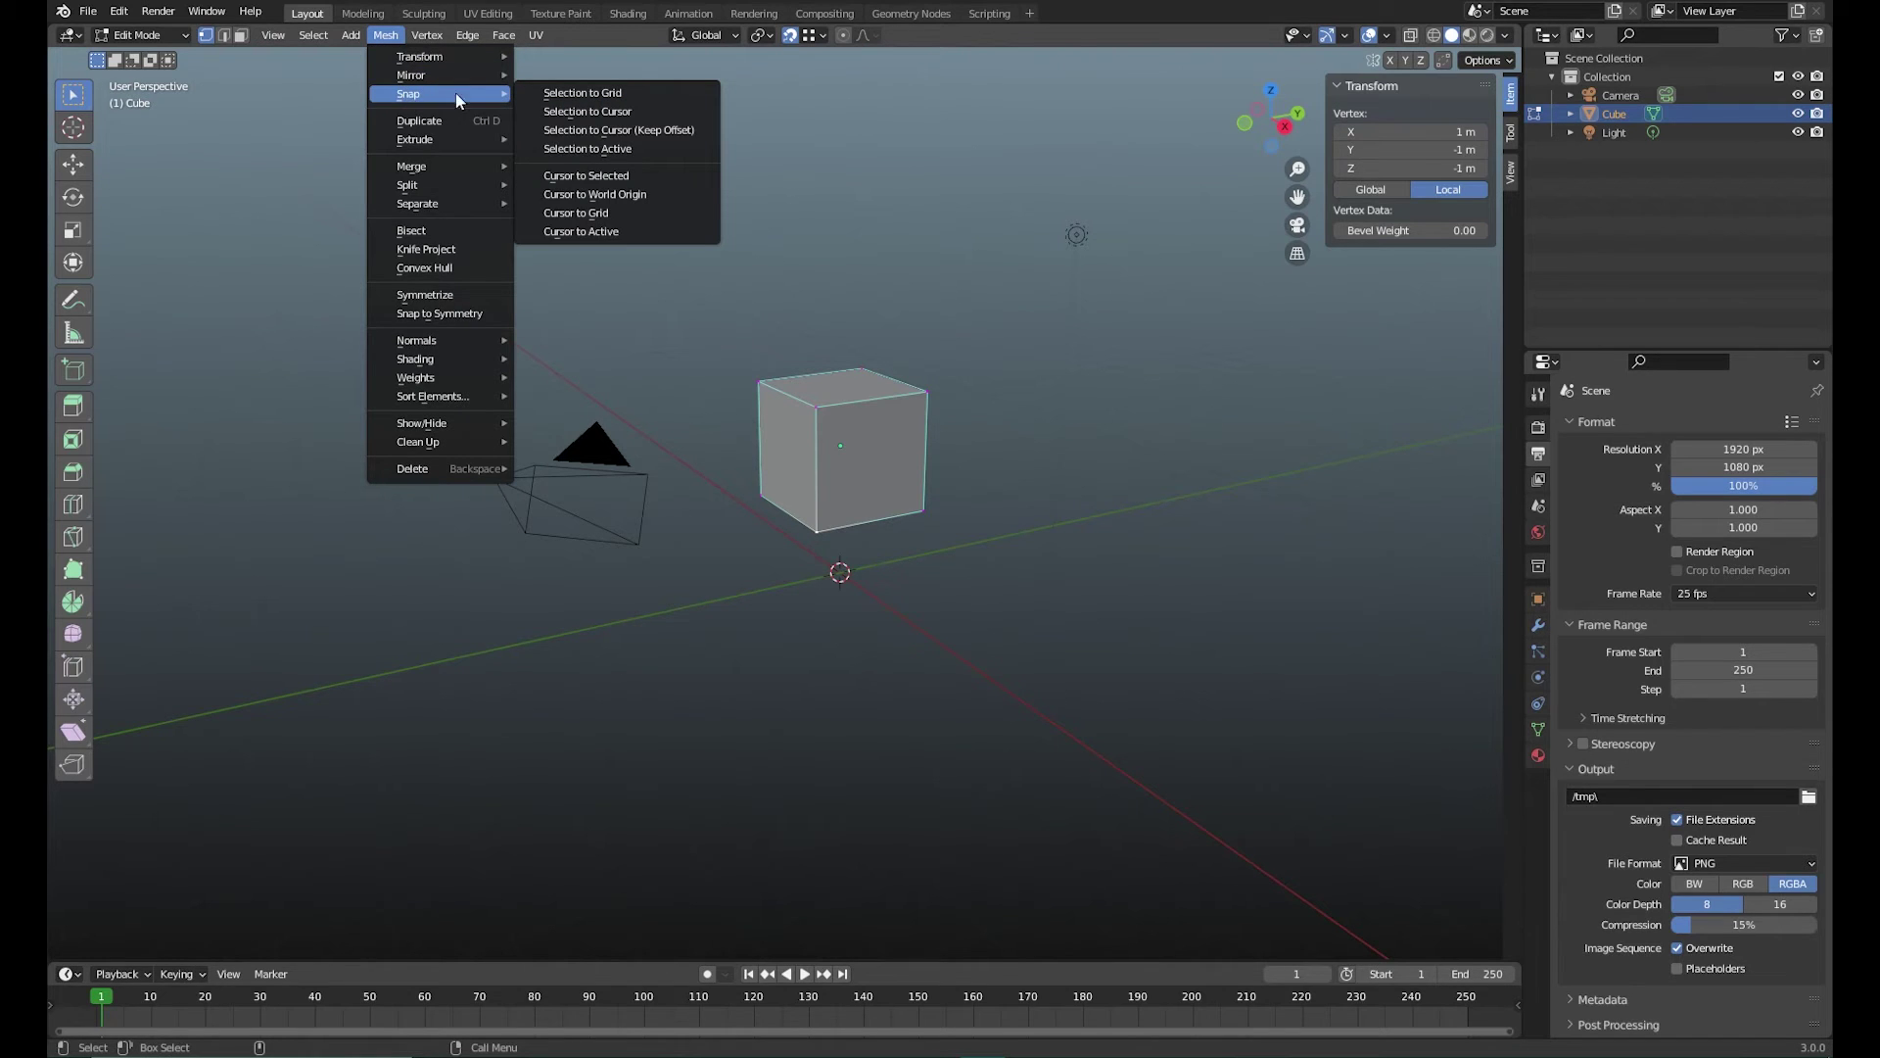
pyautogui.click(663, 184)
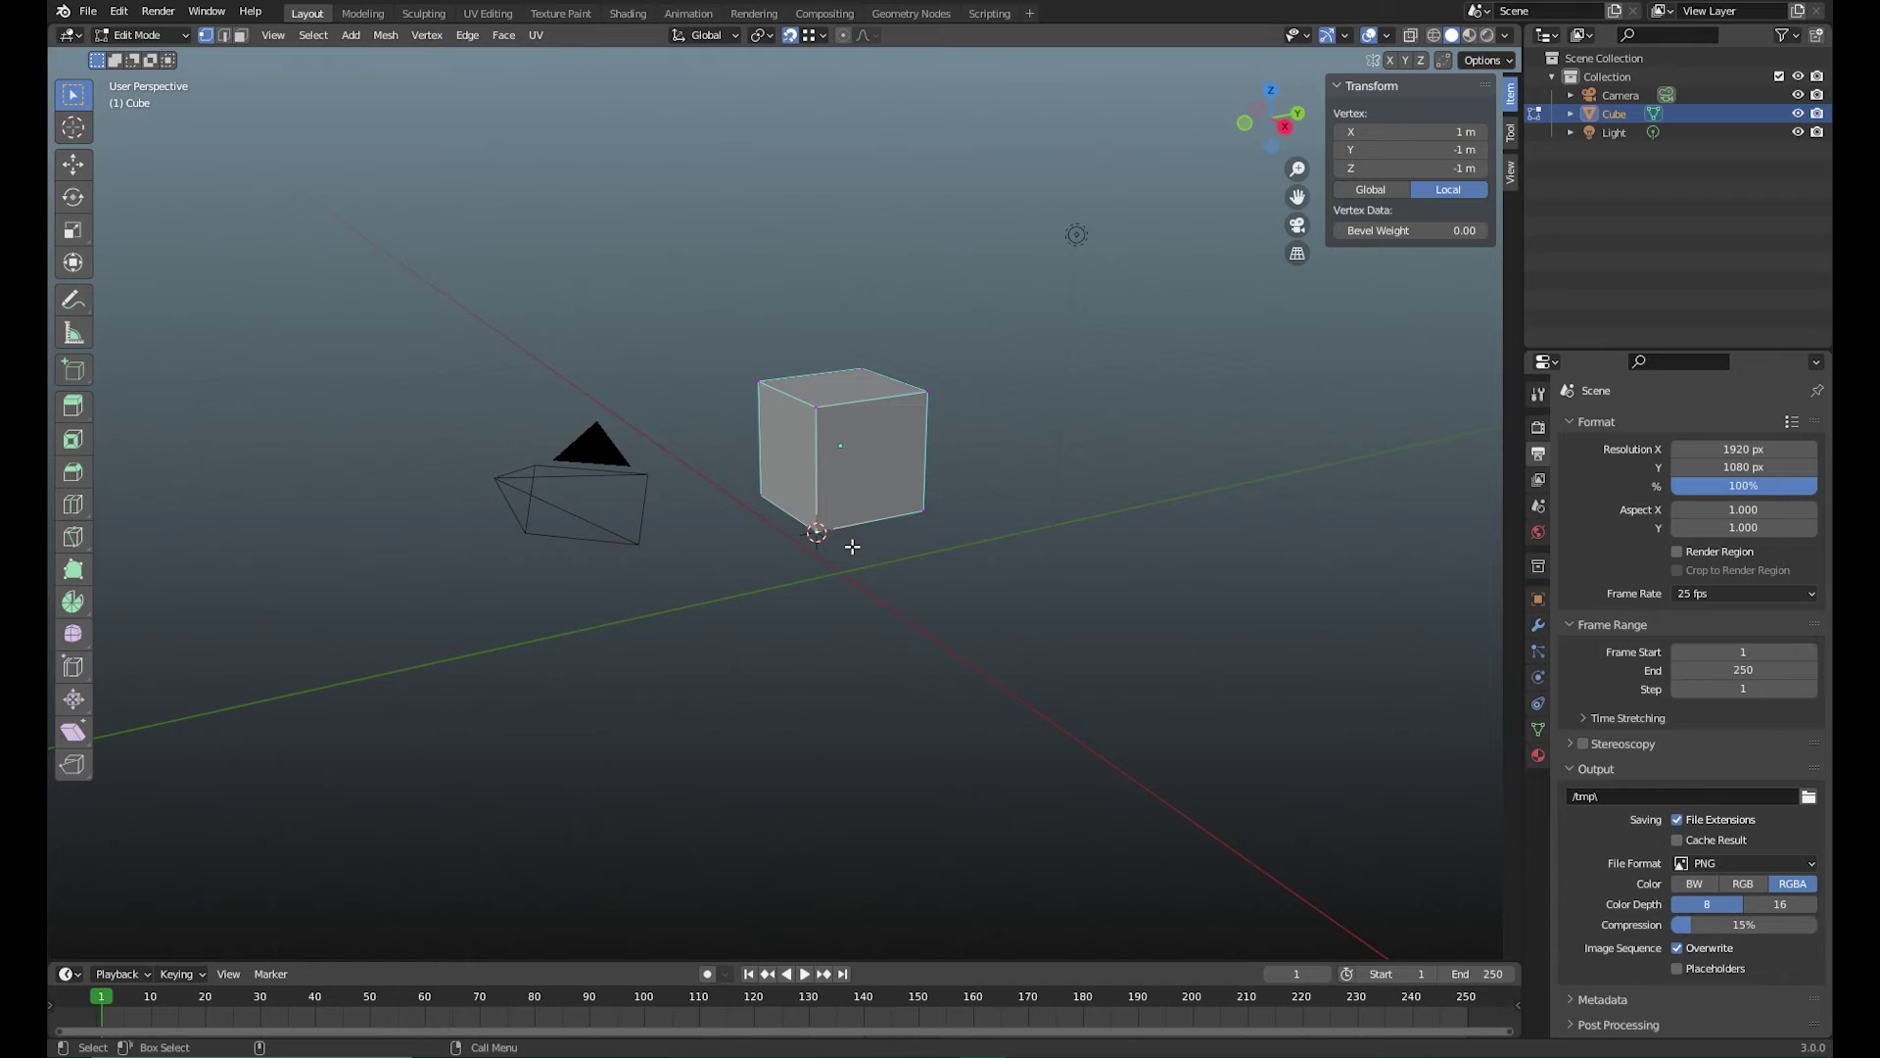
pyautogui.press('Tab')
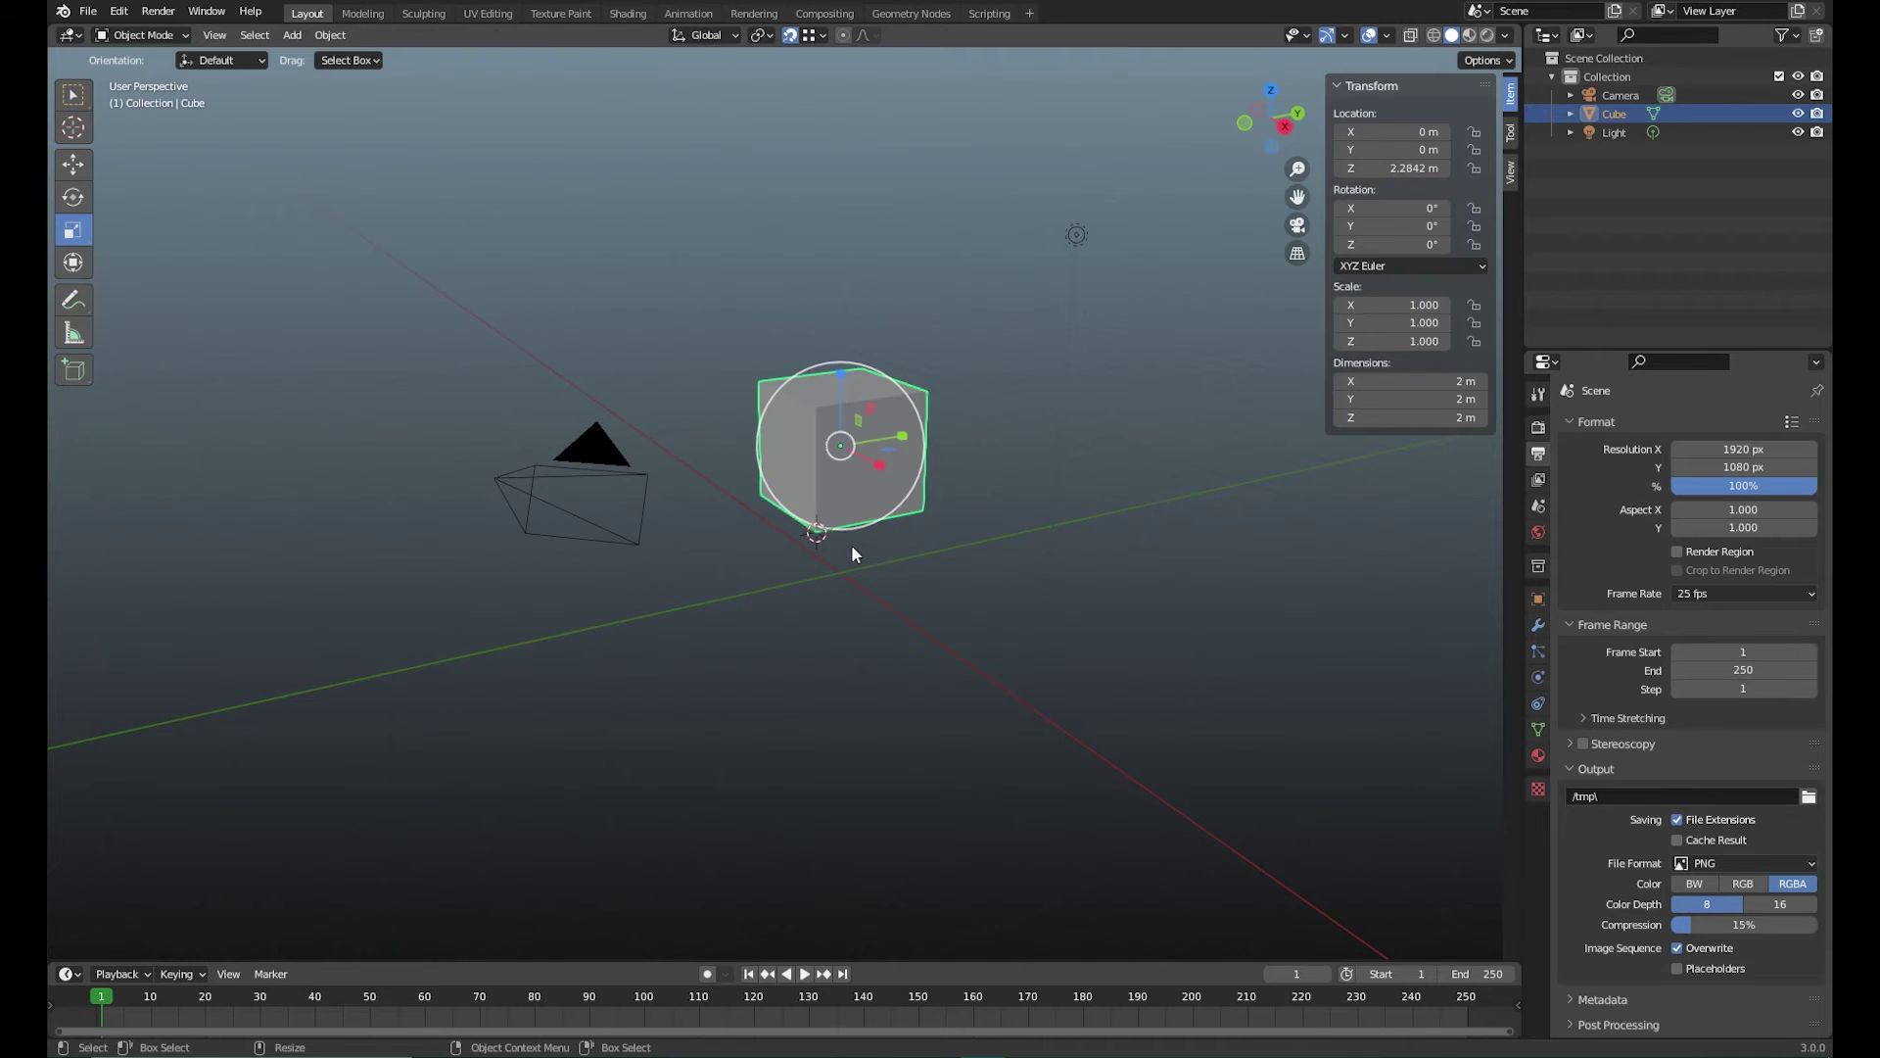
pyautogui.click(330, 35)
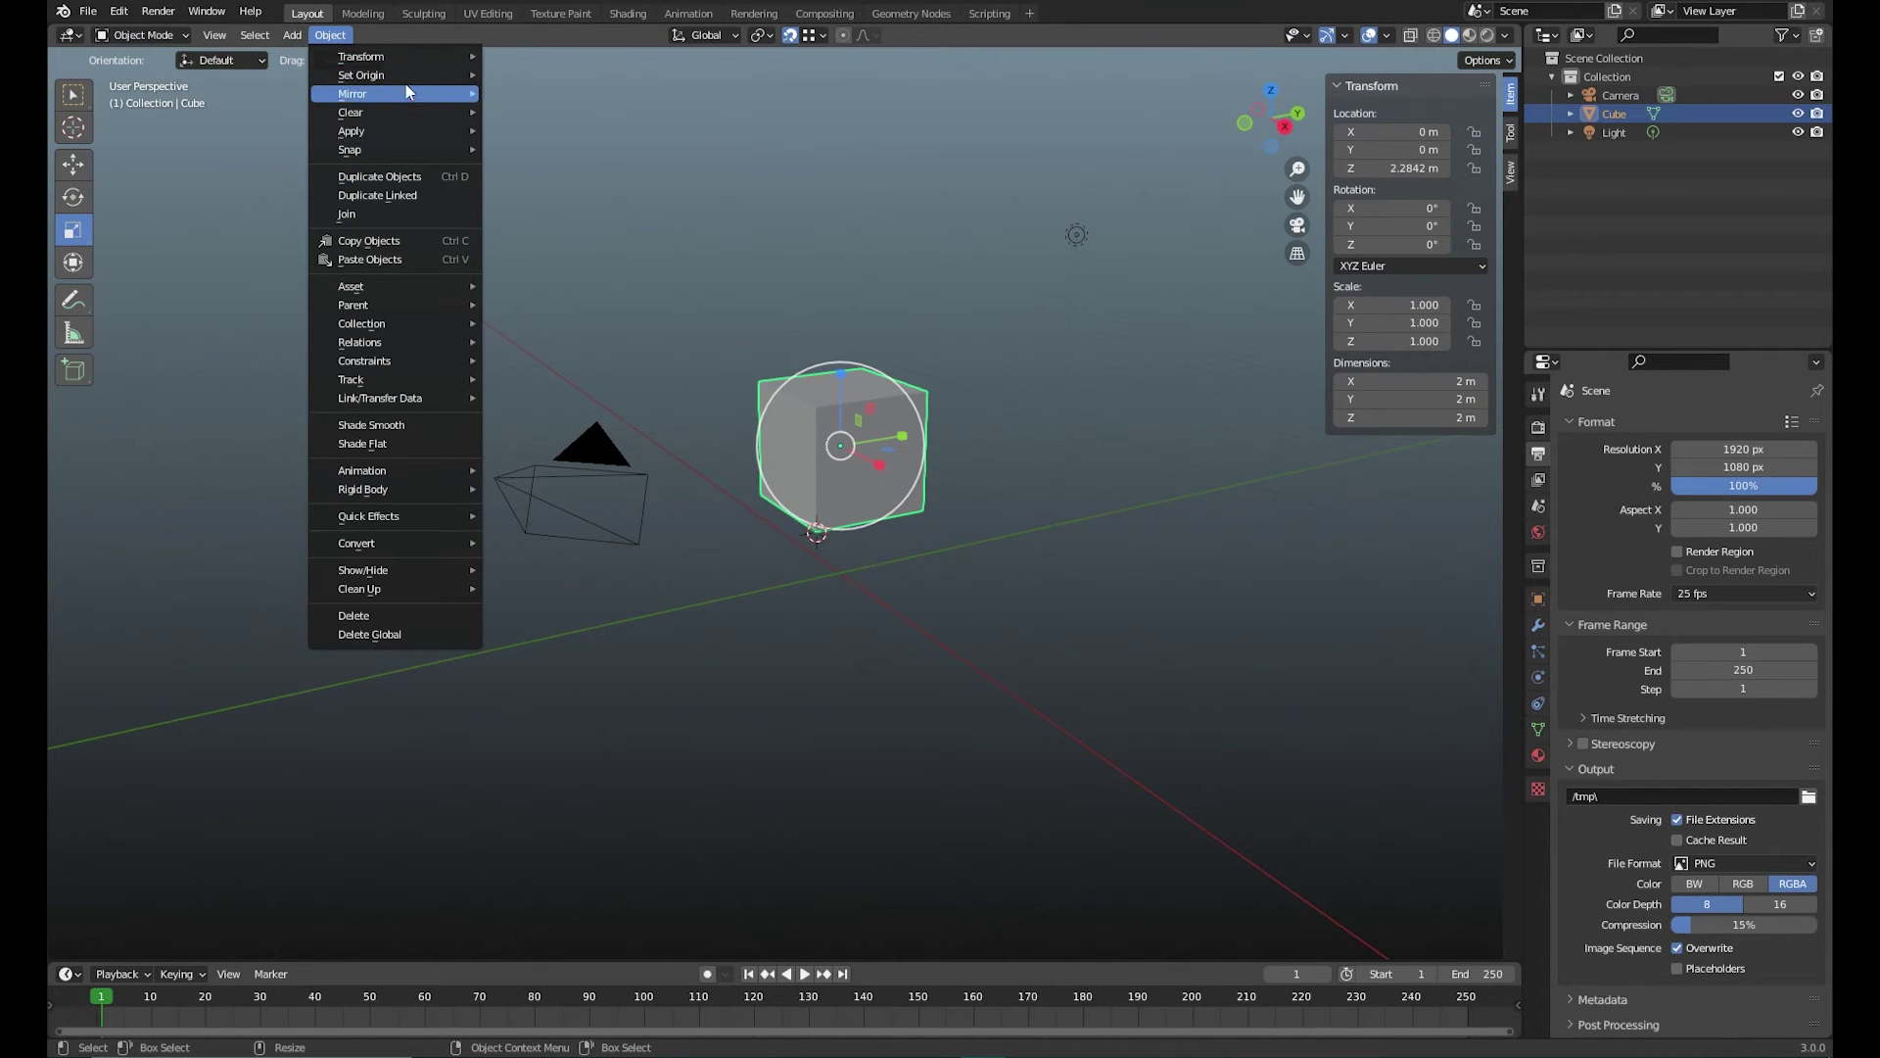
pyautogui.moveTo(407, 75)
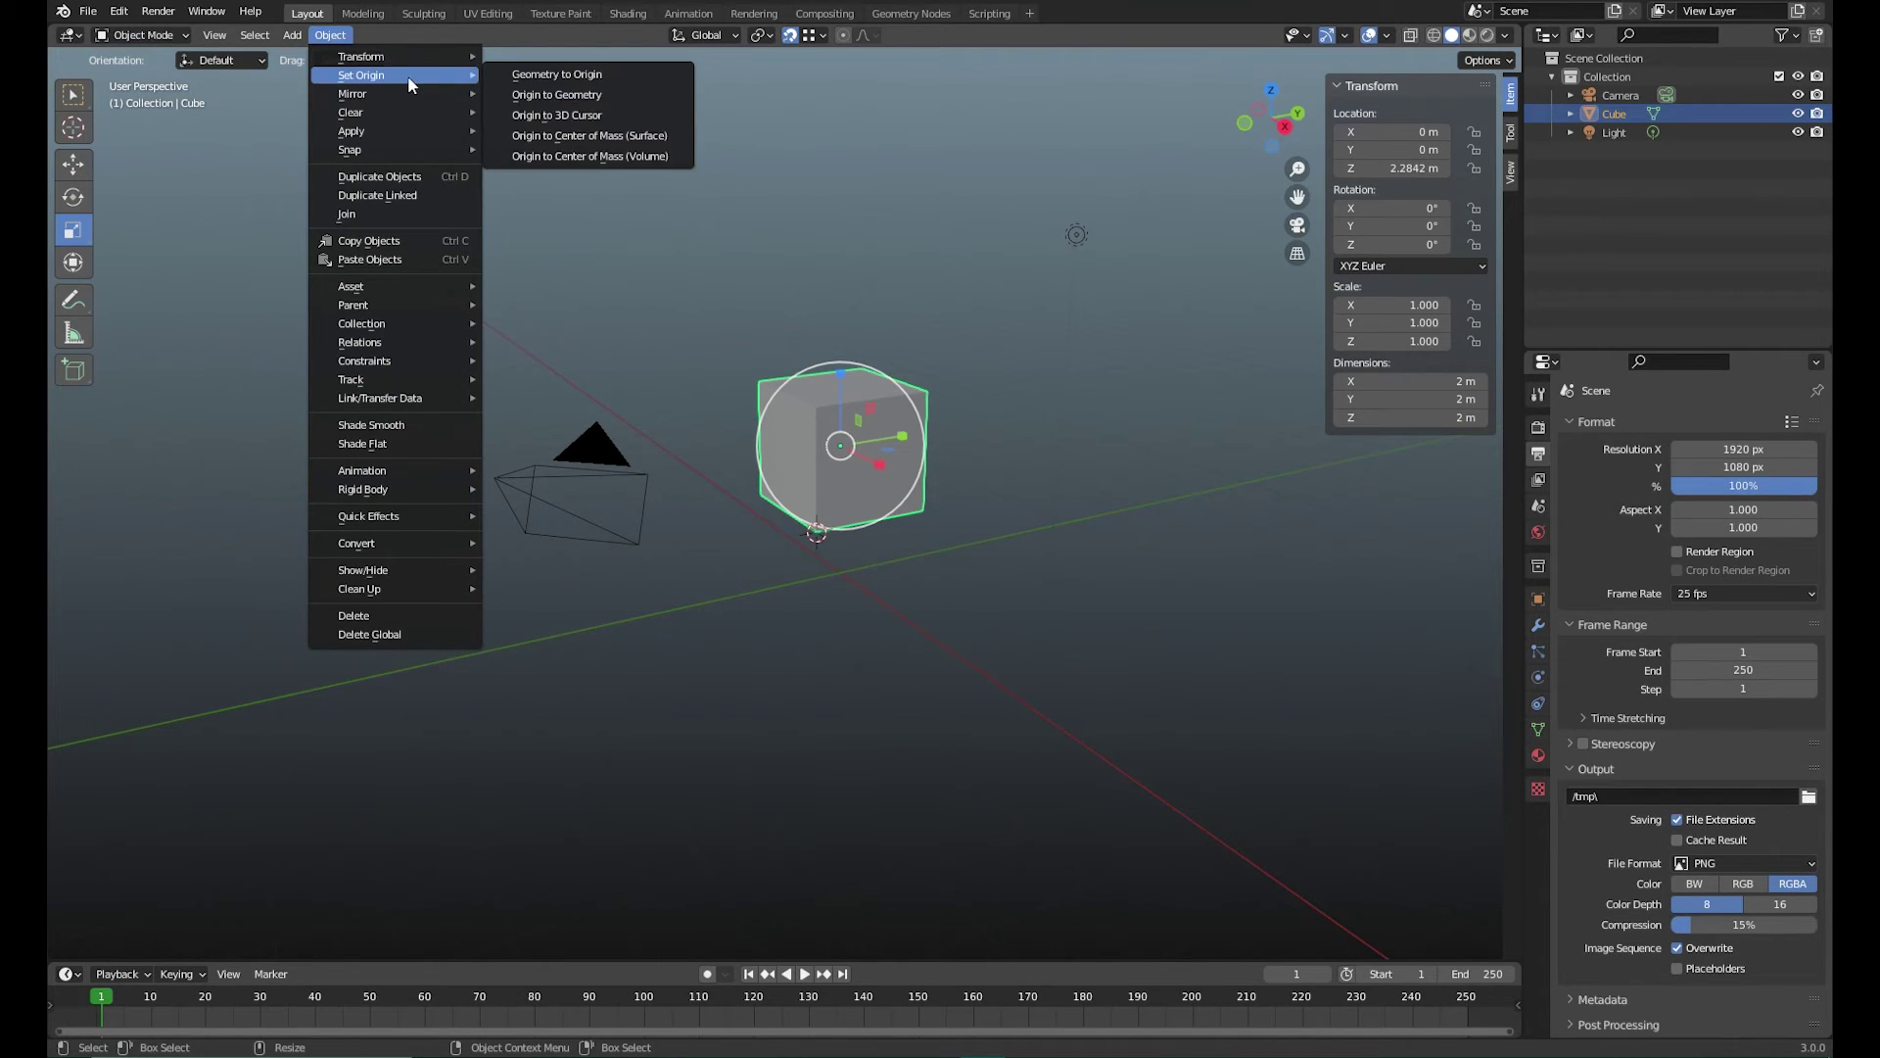
pyautogui.click(641, 118)
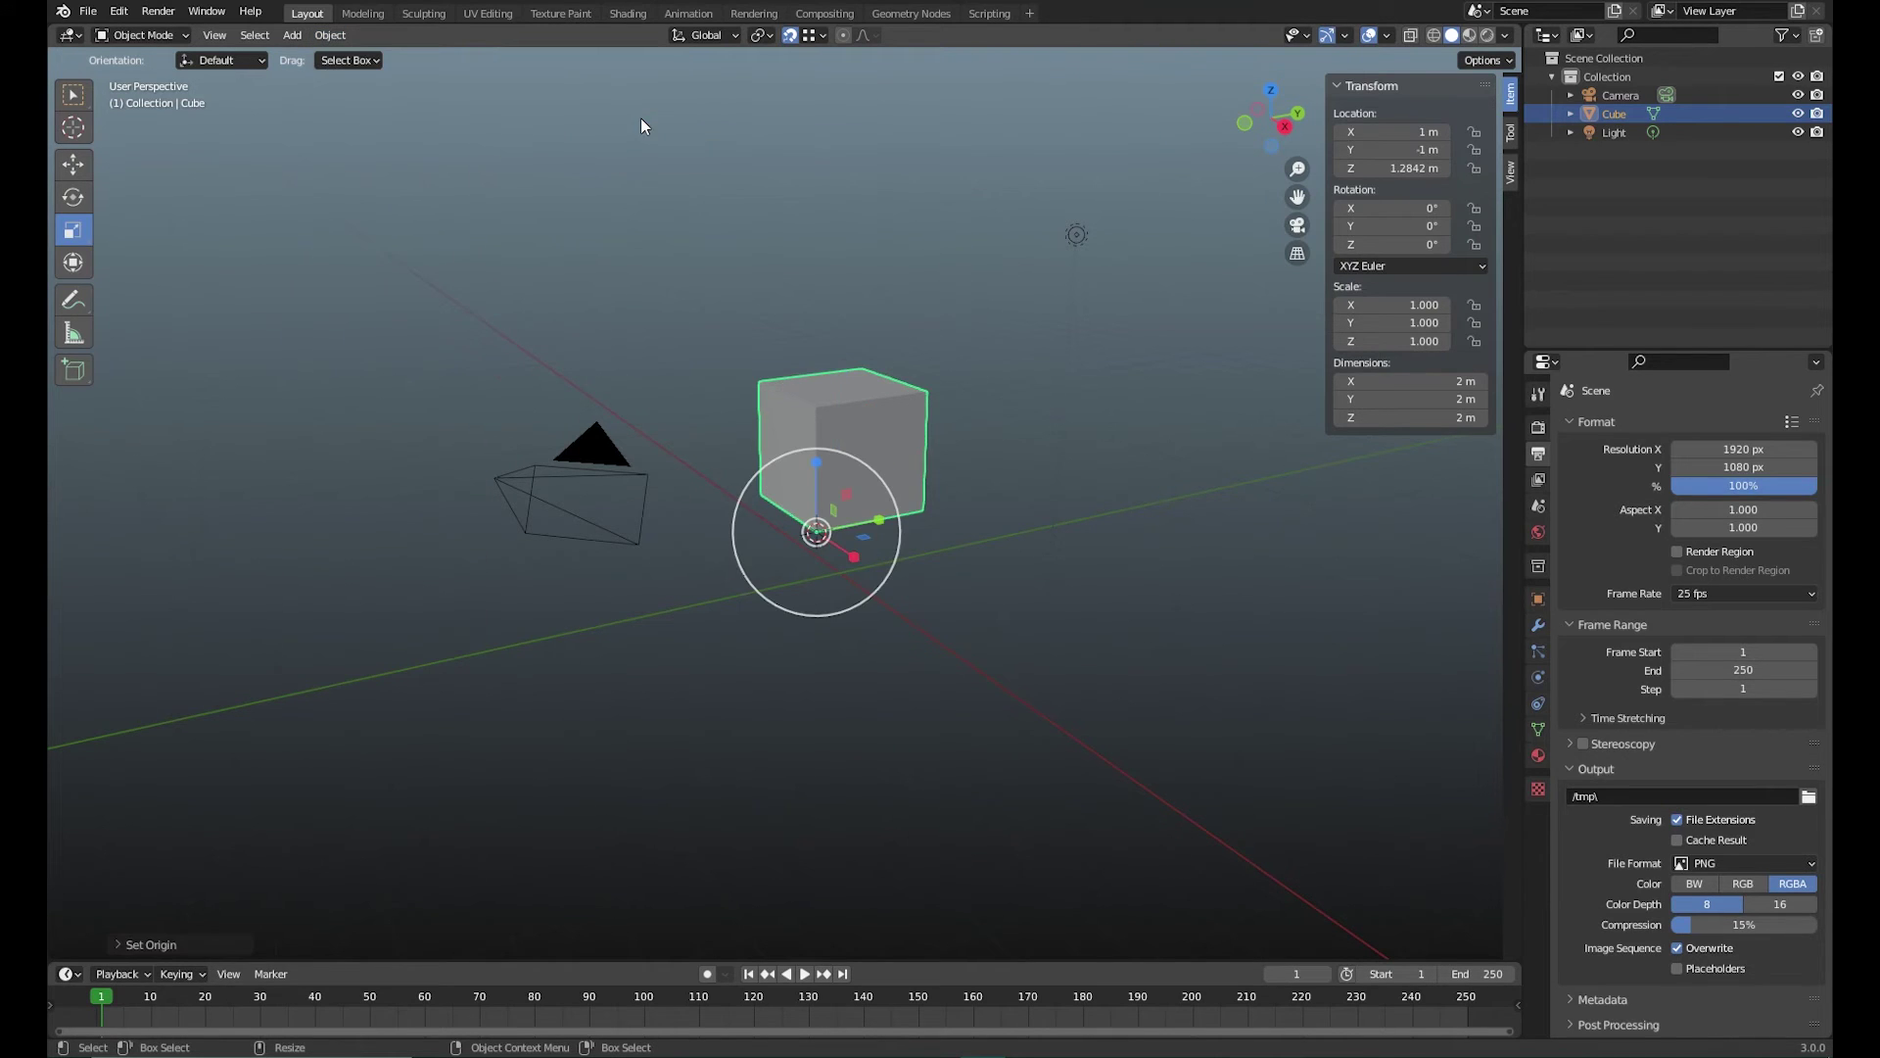
pyautogui.click(981, 573)
pyautogui.moveTo(923, 571); pyautogui.dragTo(881, 512, button='middle')
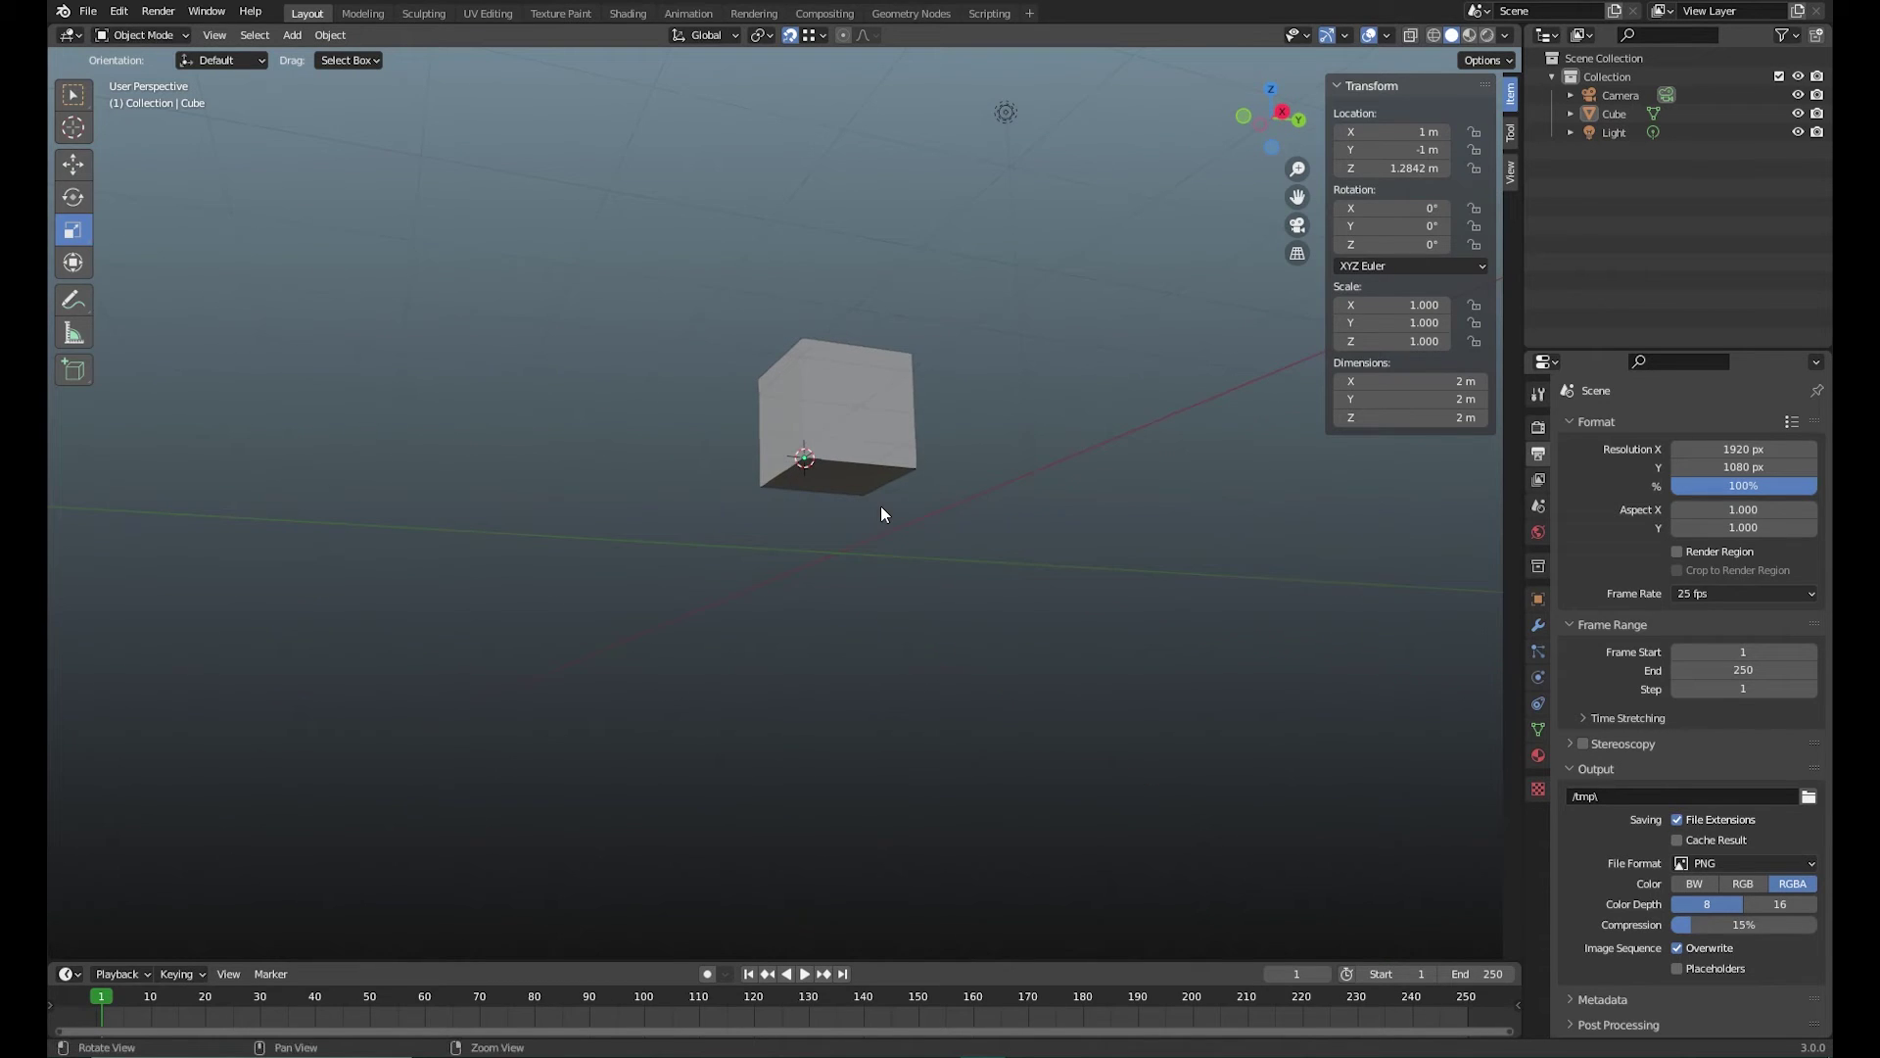
pyautogui.click(837, 474)
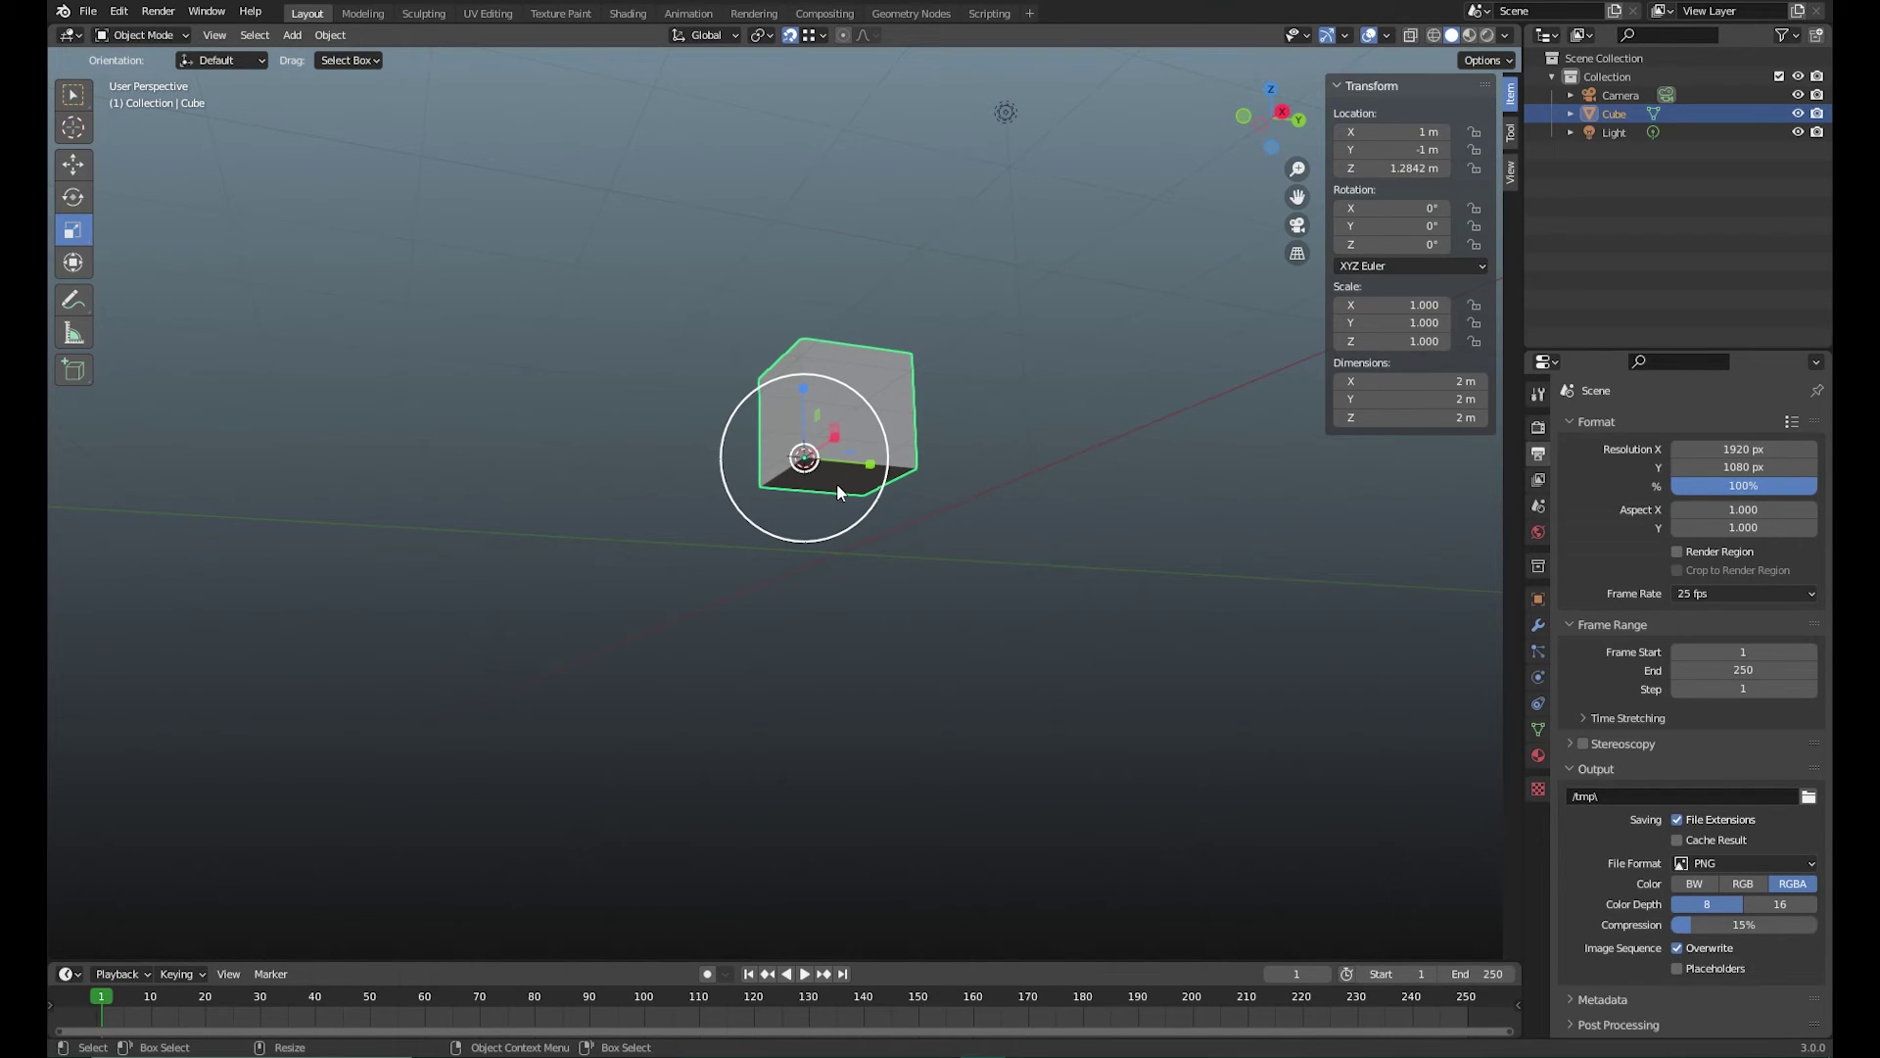
pyautogui.moveTo(923, 496); pyautogui.dragTo(798, 498, button='middle')
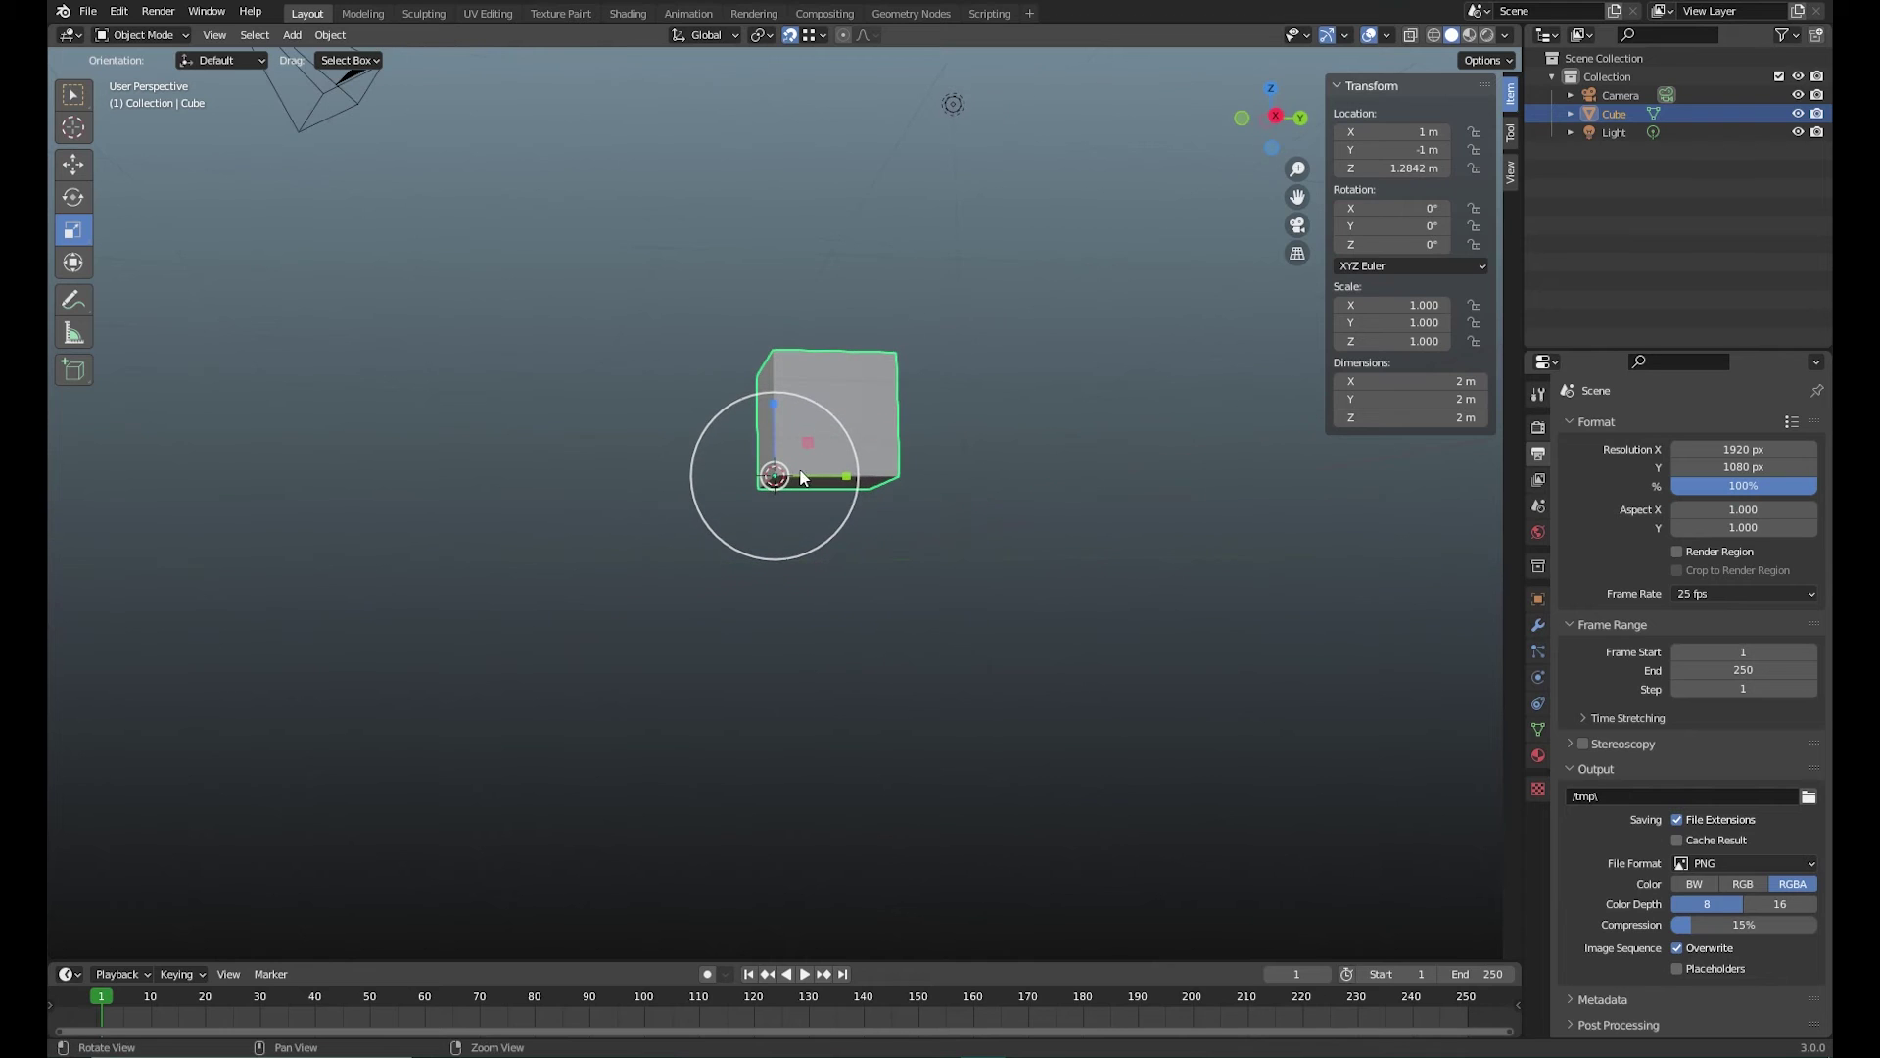
pyautogui.moveTo(925, 566); pyautogui.dragTo(965, 542, button='middle')
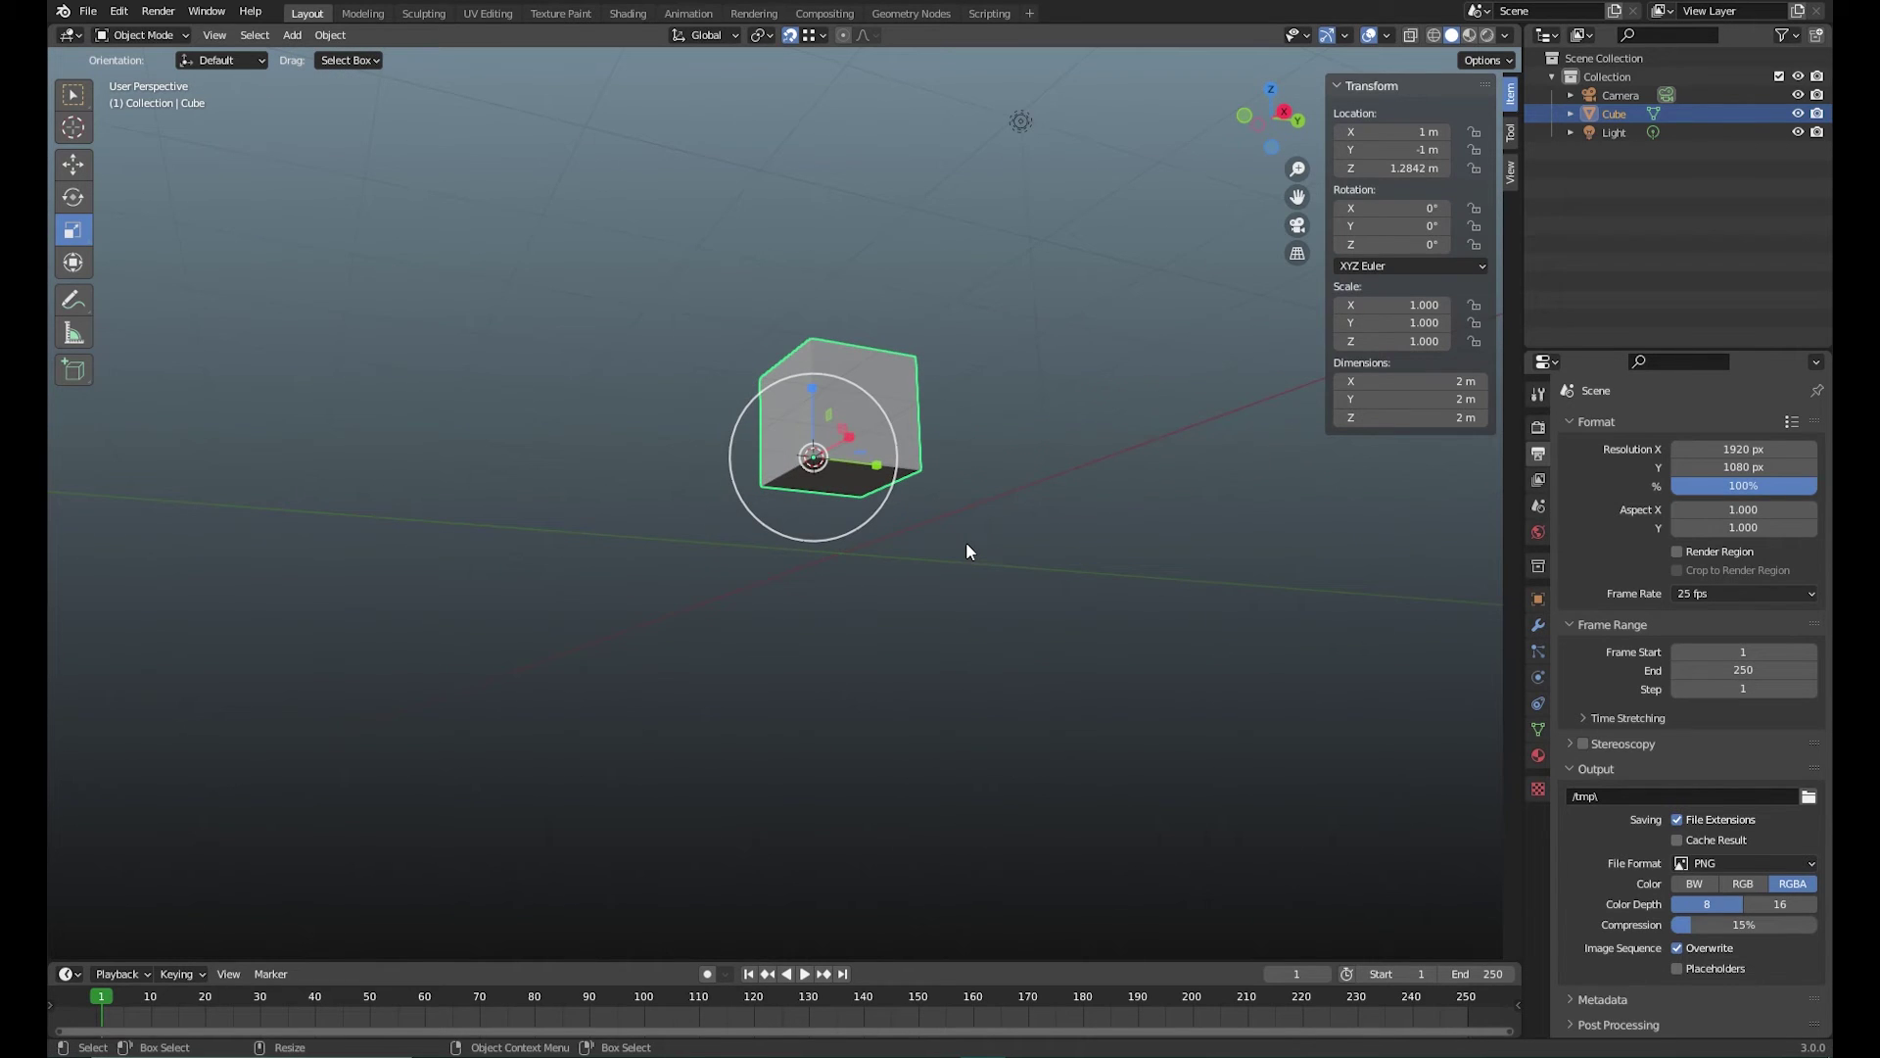
pyautogui.moveTo(965, 543); pyautogui.dragTo(868, 496, button='middle')
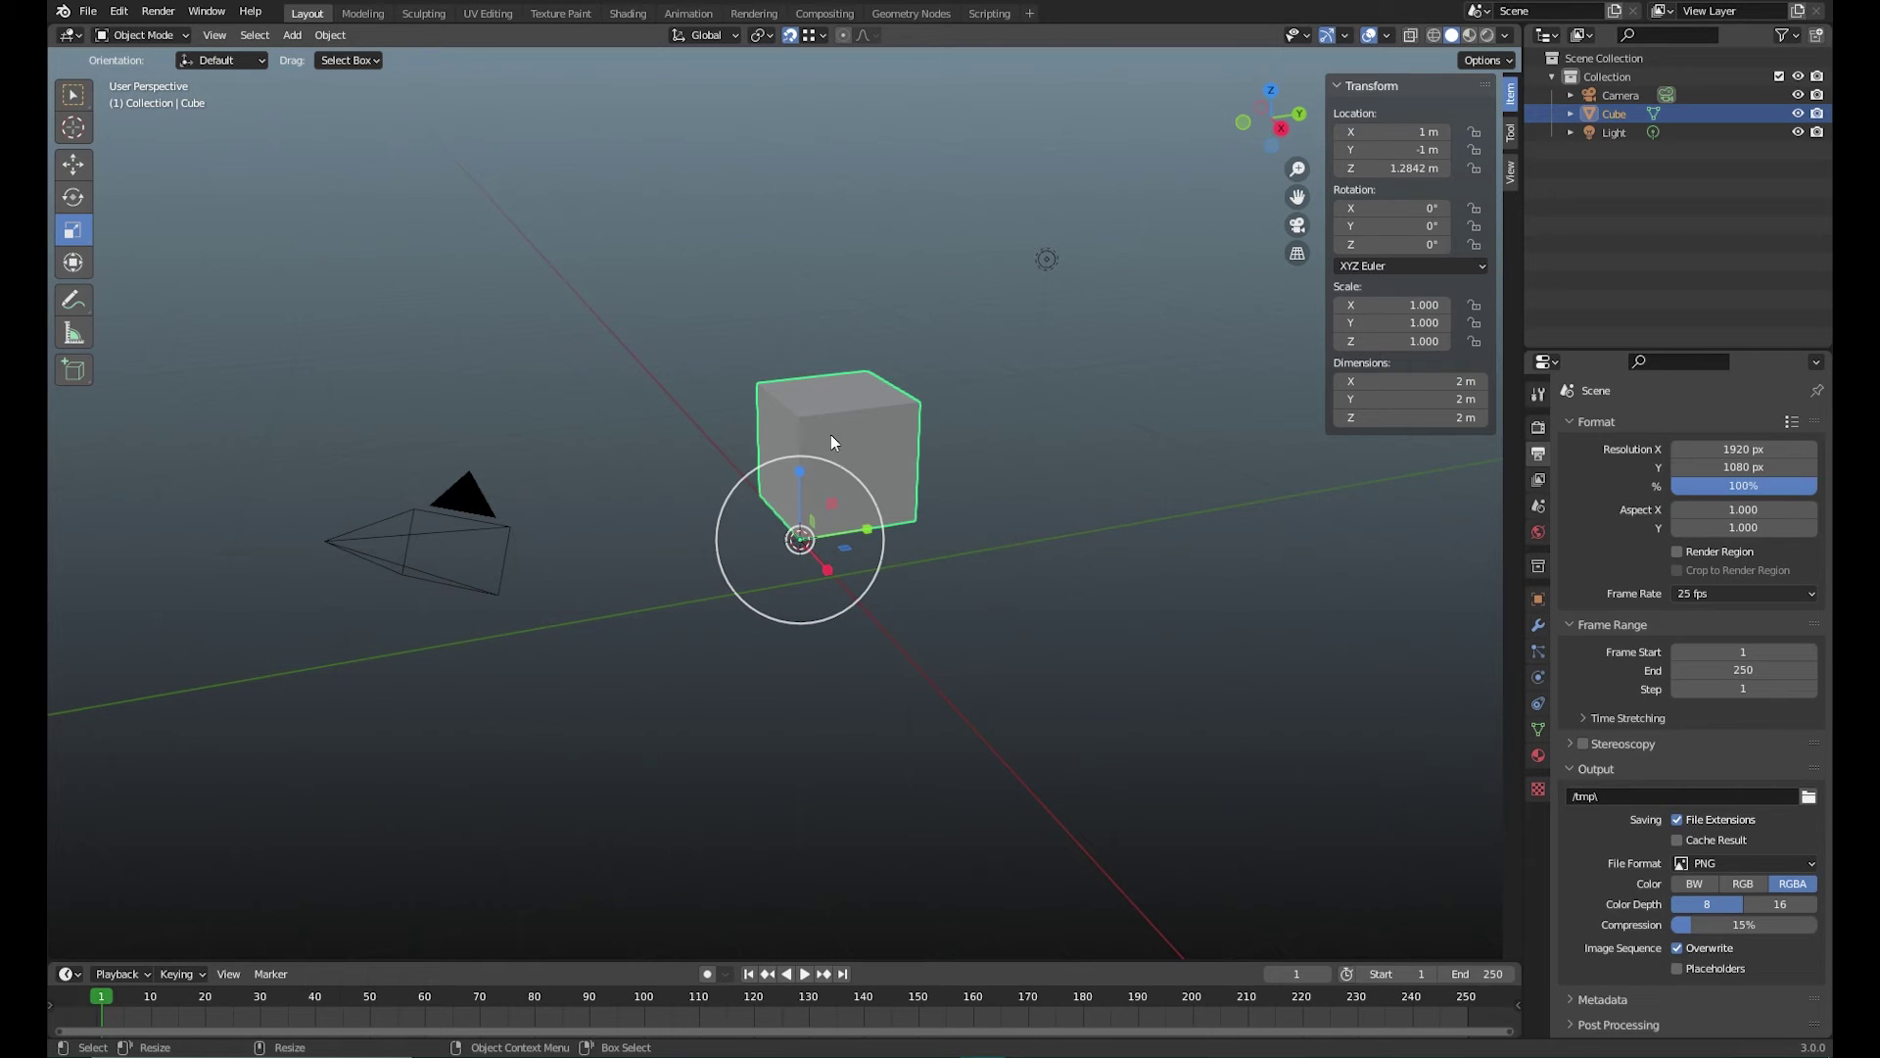
# Reset the cube to the world origin and raise it along Z to about 2.74 m
pyautogui.press('n')
pyautogui.hotkey('shift', 'space')
pyautogui.press('g')
pyautogui.moveTo(779, 433); pyautogui.dragTo(780, 282)
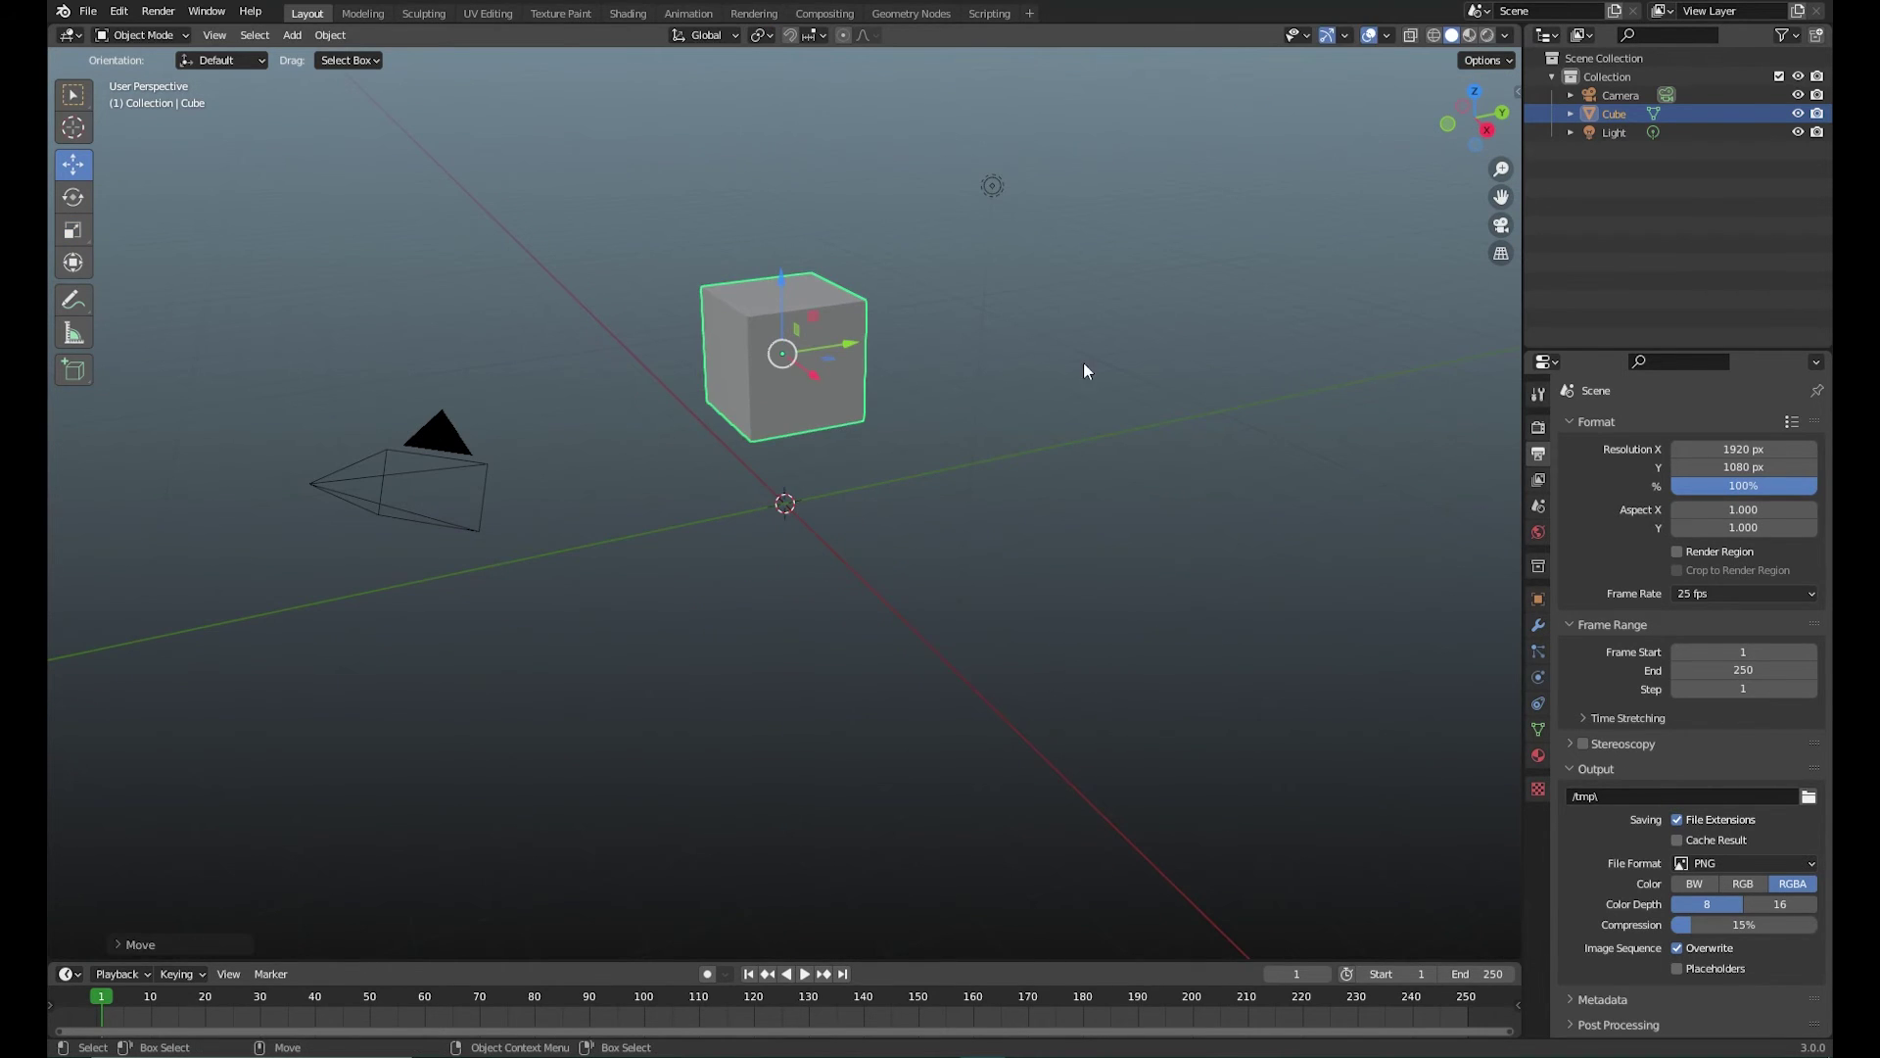
# Check the cube's transform values, then enable Affect Only Origins in the move tool options
pyautogui.click(1515, 96)
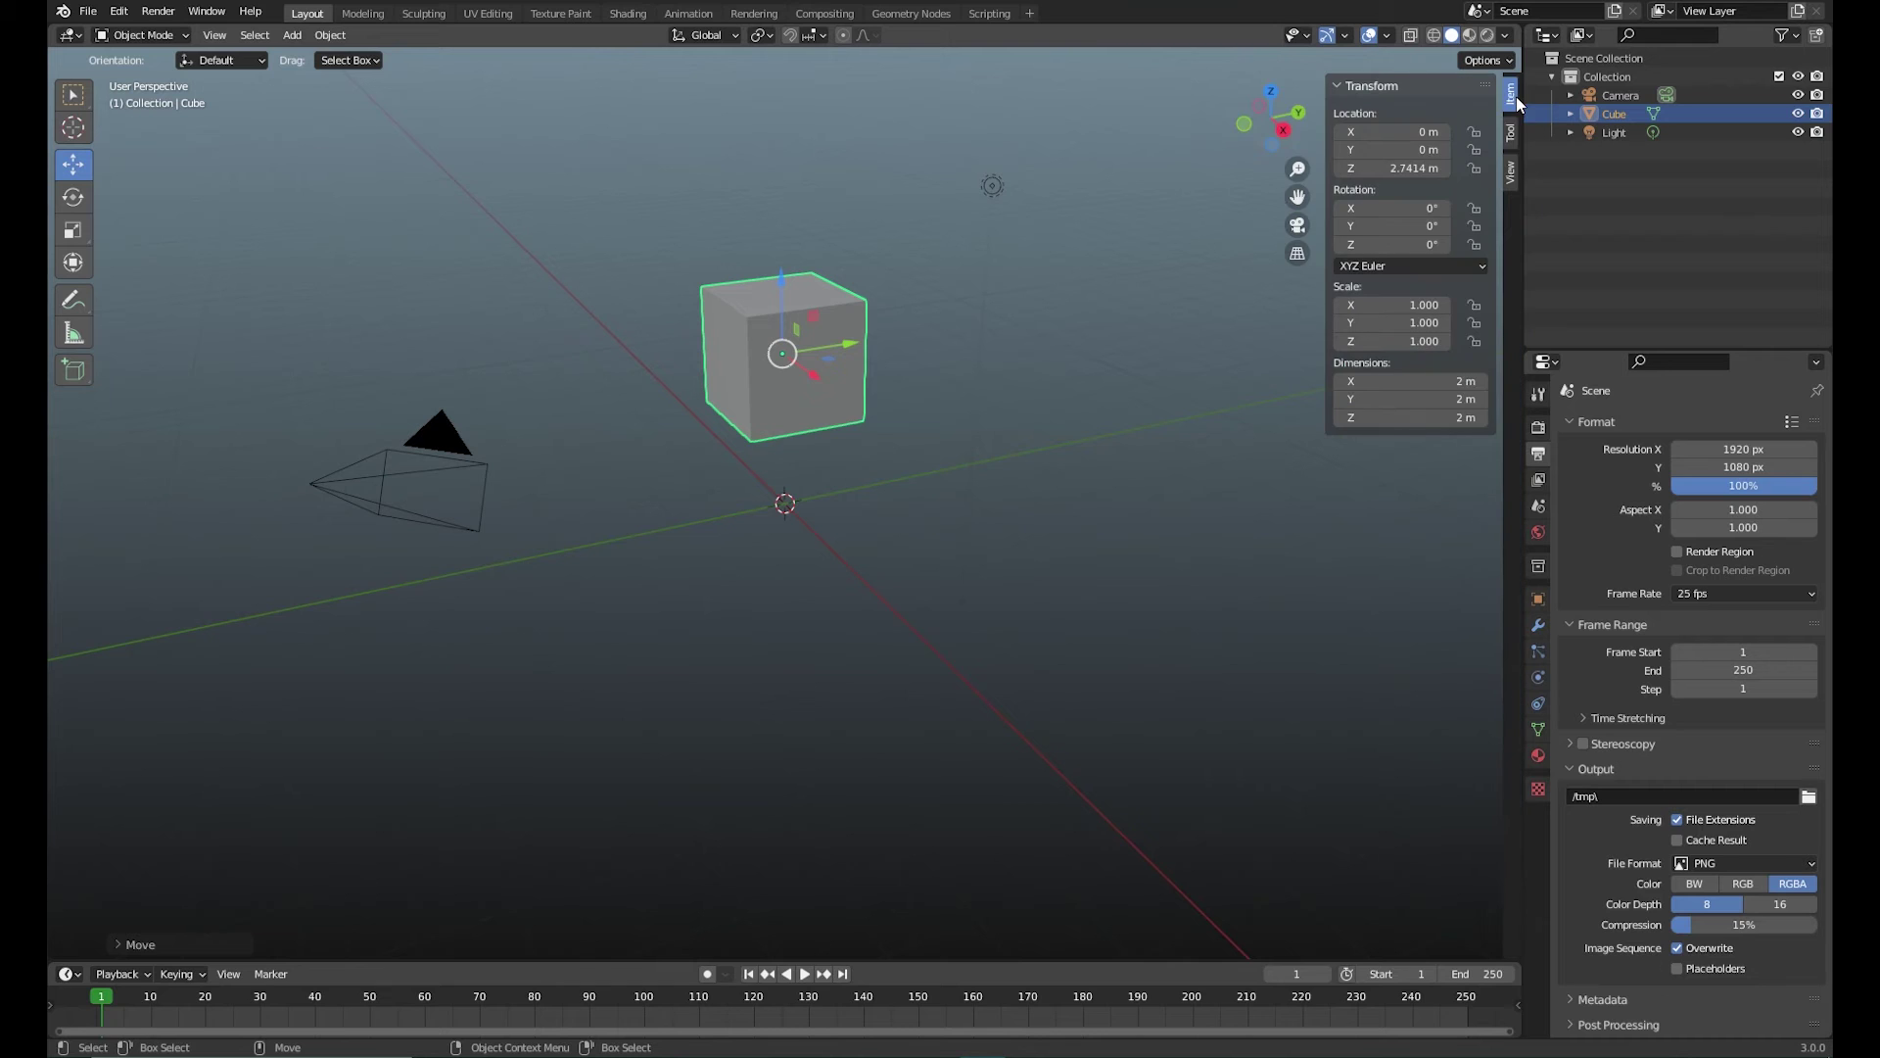
pyautogui.click(1514, 138)
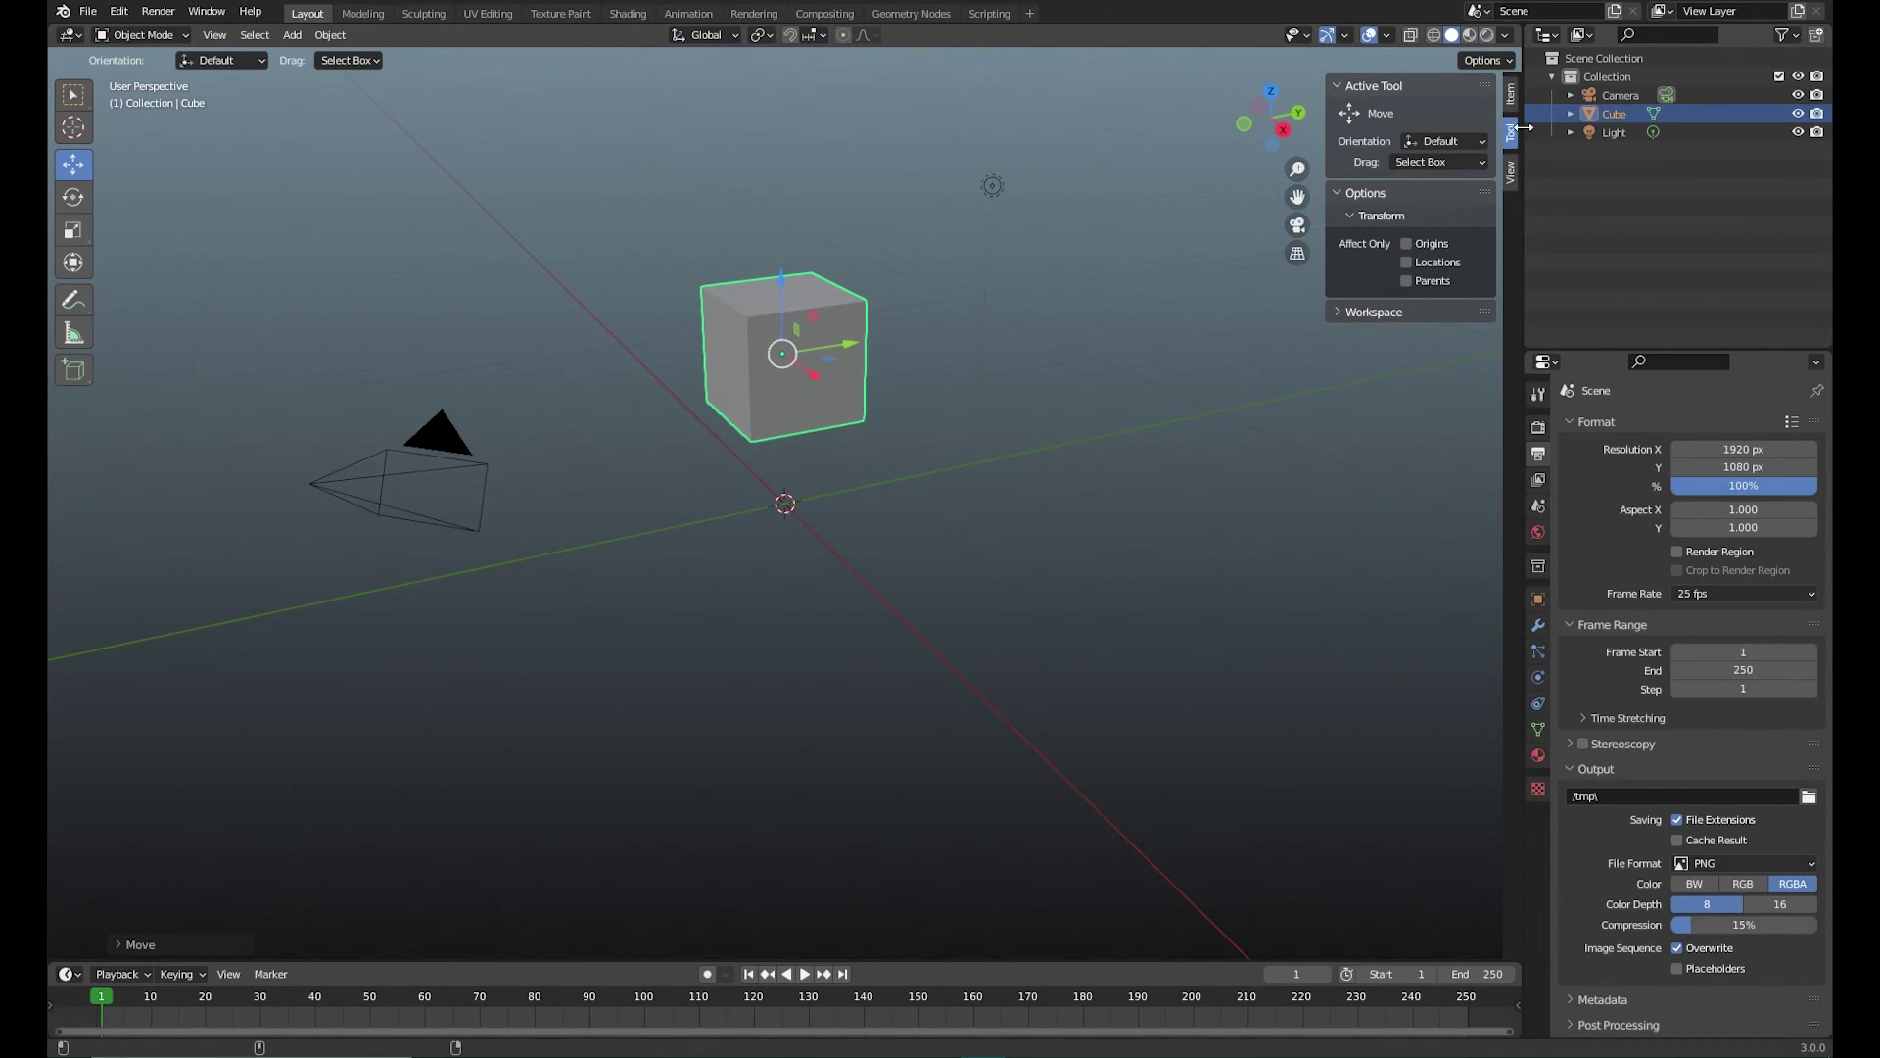
pyautogui.click(1511, 96)
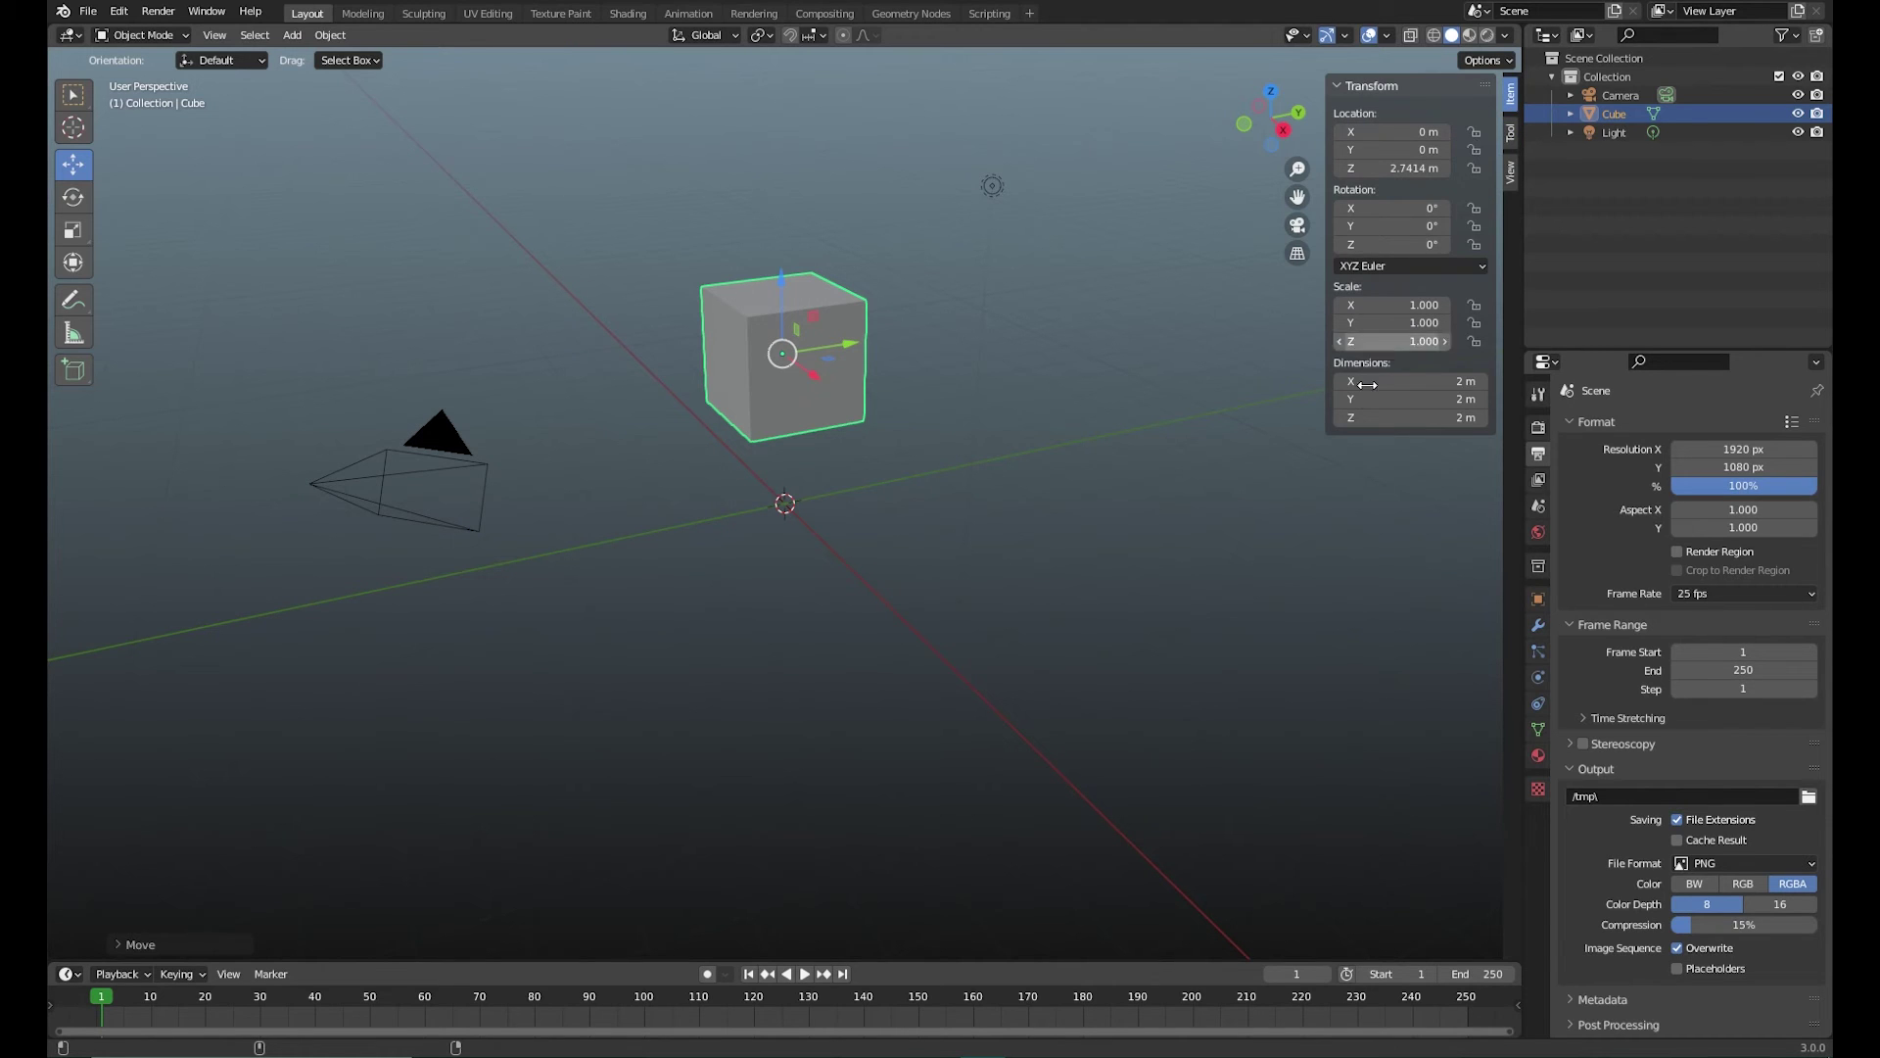
pyautogui.click(1511, 133)
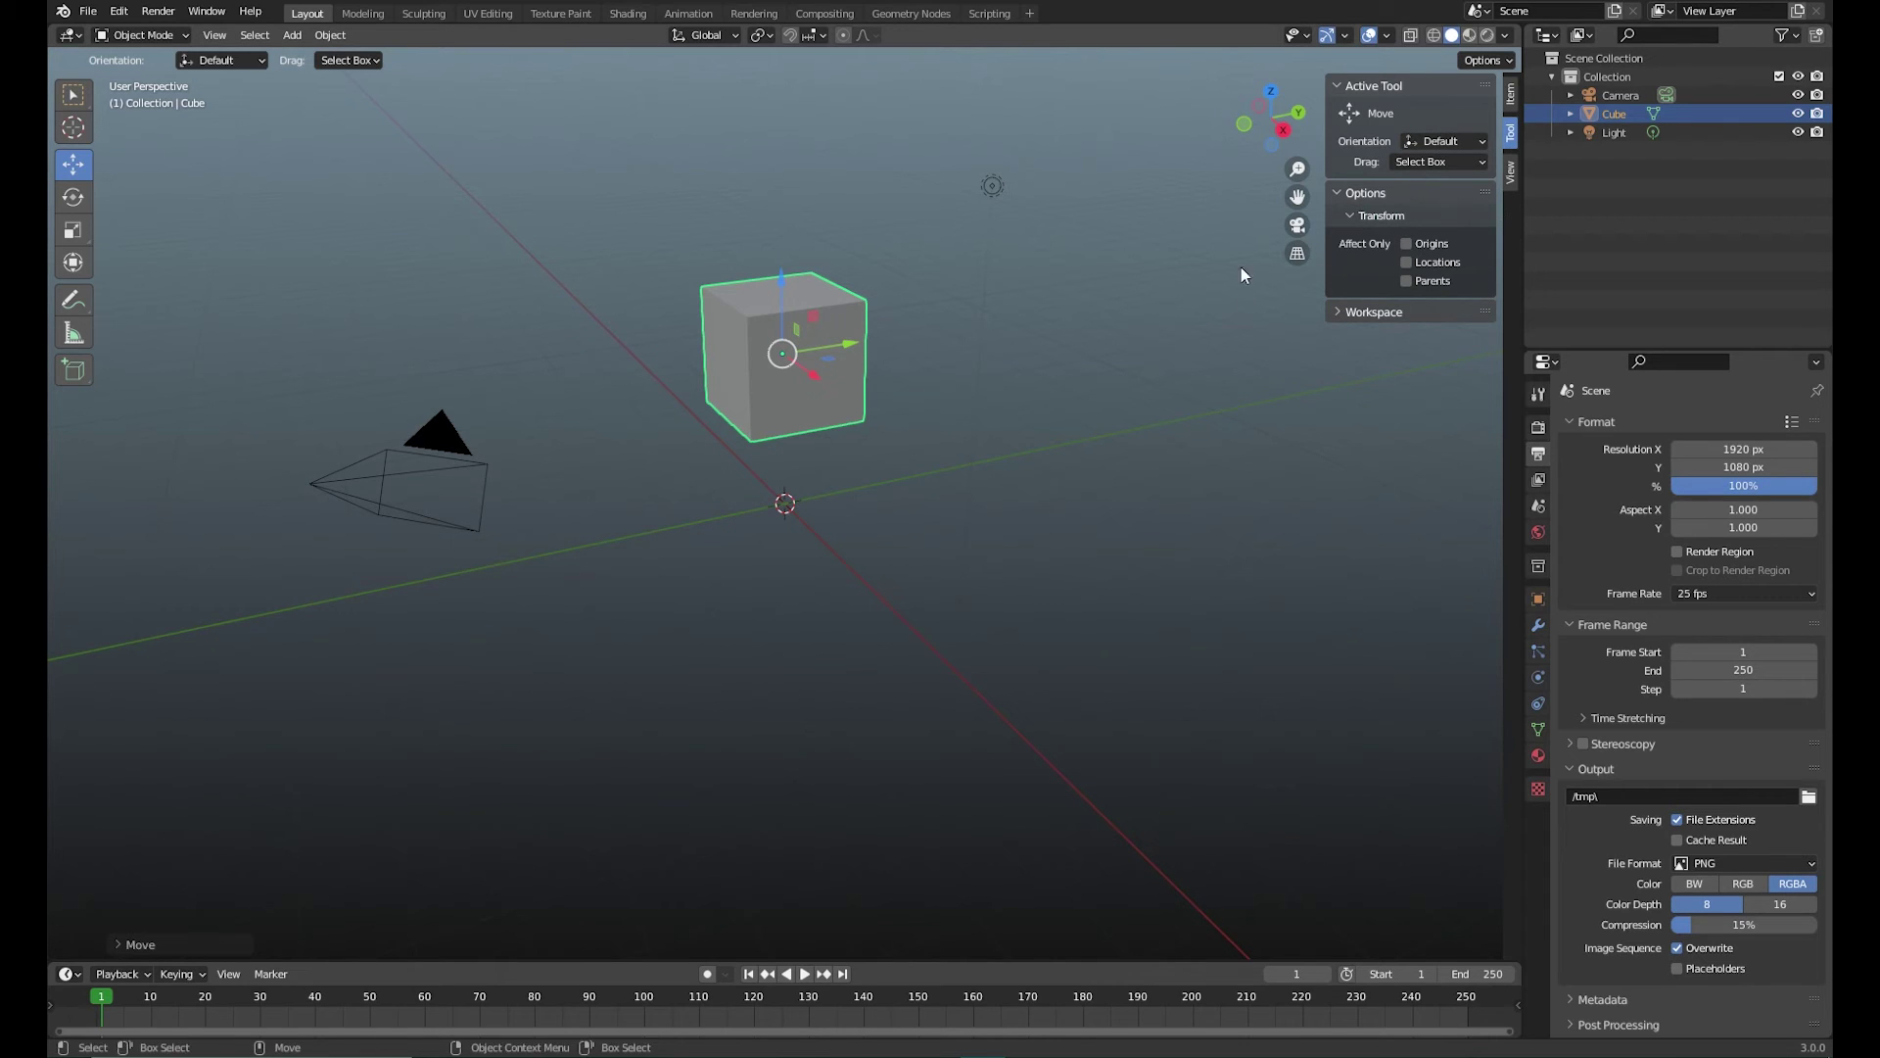
pyautogui.click(1406, 243)
# Slide the cube's origin vertically along Z and orbit to look down on the cube
pyautogui.moveTo(784, 286)
pyautogui.mouseDown()
pyautogui.moveTo(756, 173)
pyautogui.moveTo(784, 323)
pyautogui.moveTo(791, 306)
pyautogui.mouseUp()
pyautogui.moveTo(823, 442); pyautogui.dragTo(881, 399, button='middle')
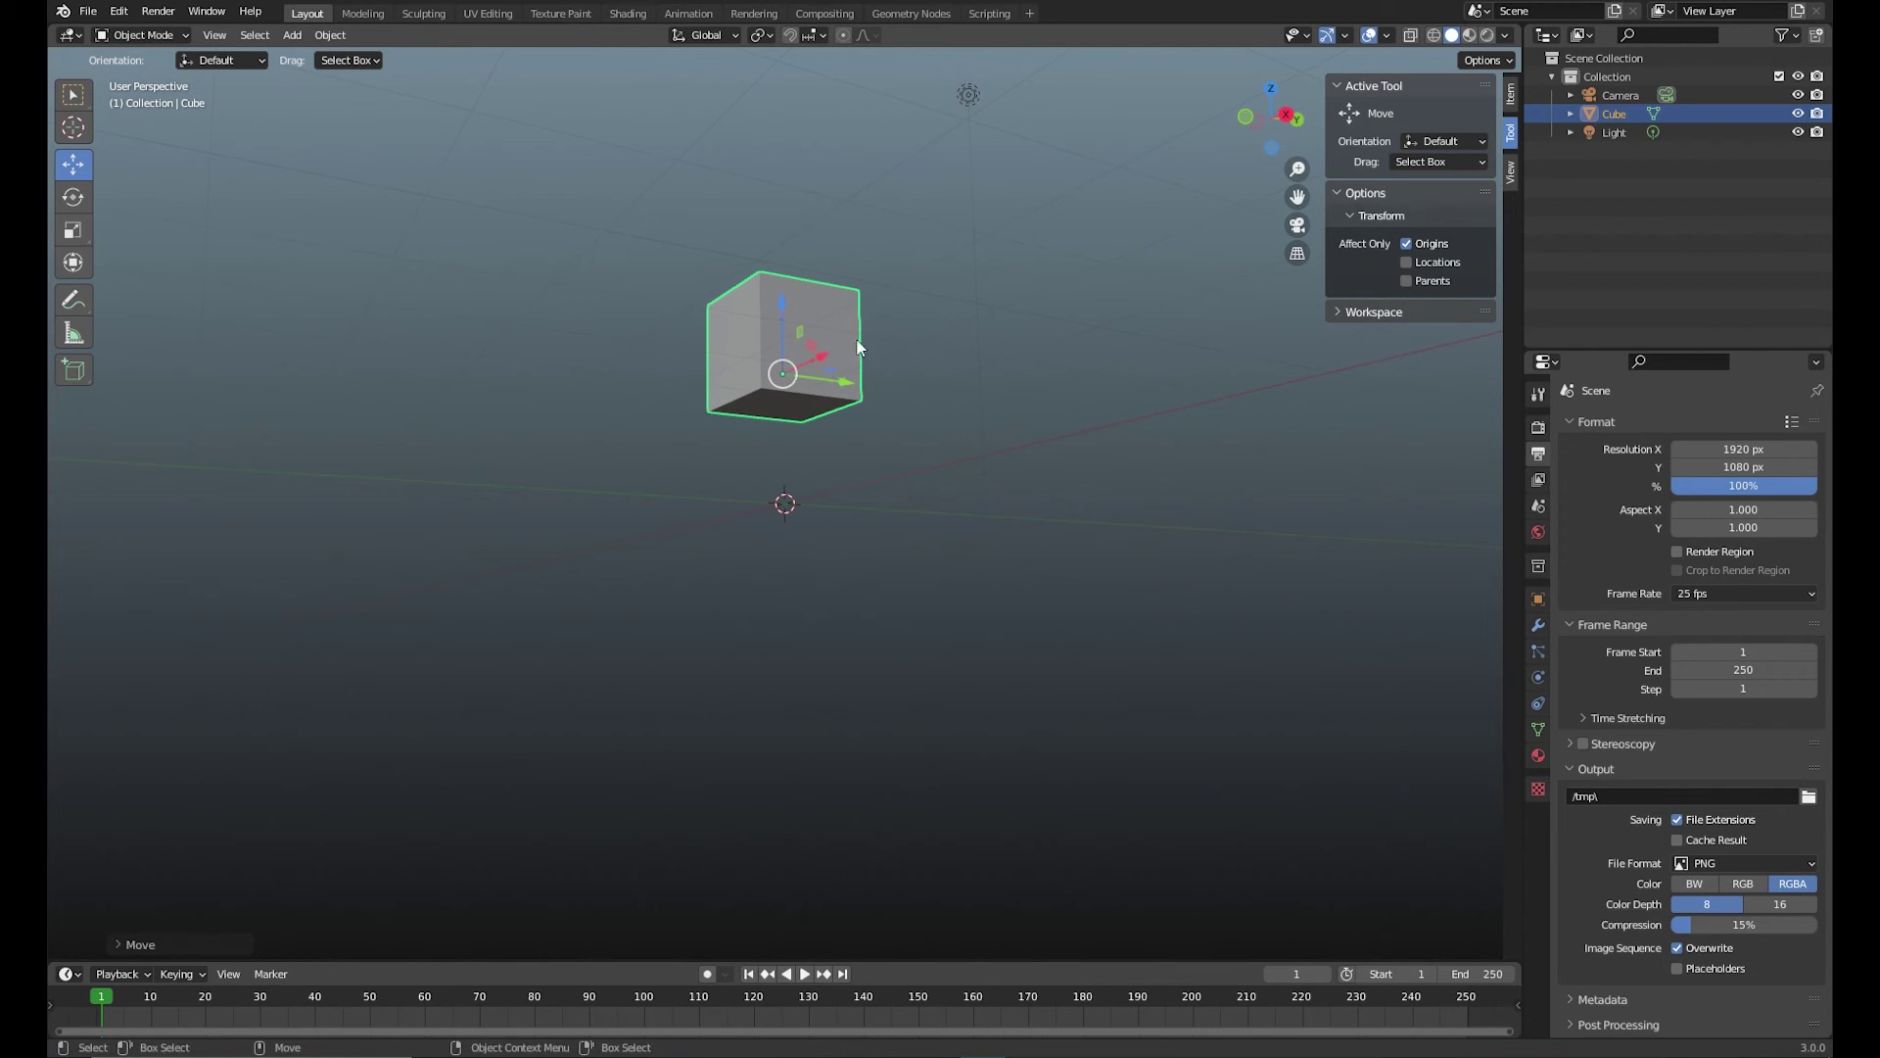
pyautogui.moveTo(977, 325); pyautogui.dragTo(948, 391, button='middle')
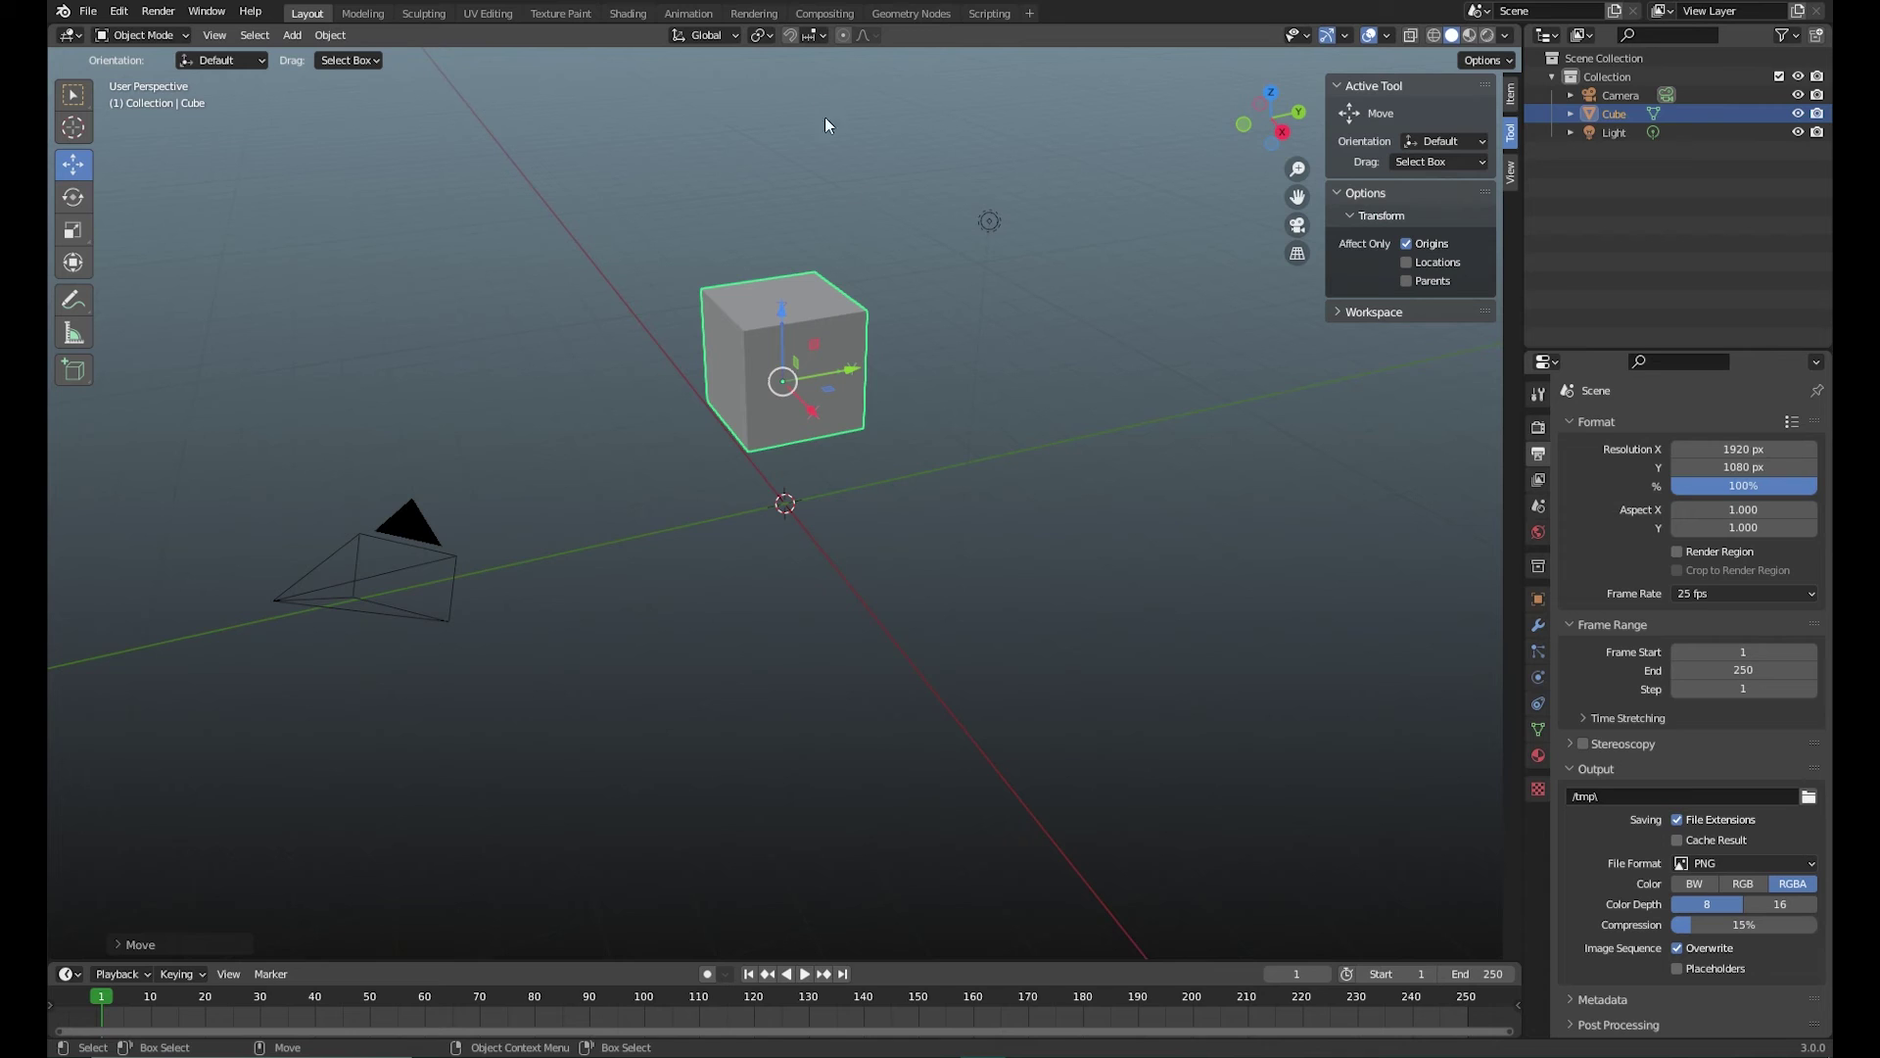
# Snap to Vertex and drag the origin down to the cube's bottom, Z 1.74135 m
pyautogui.click(818, 36)
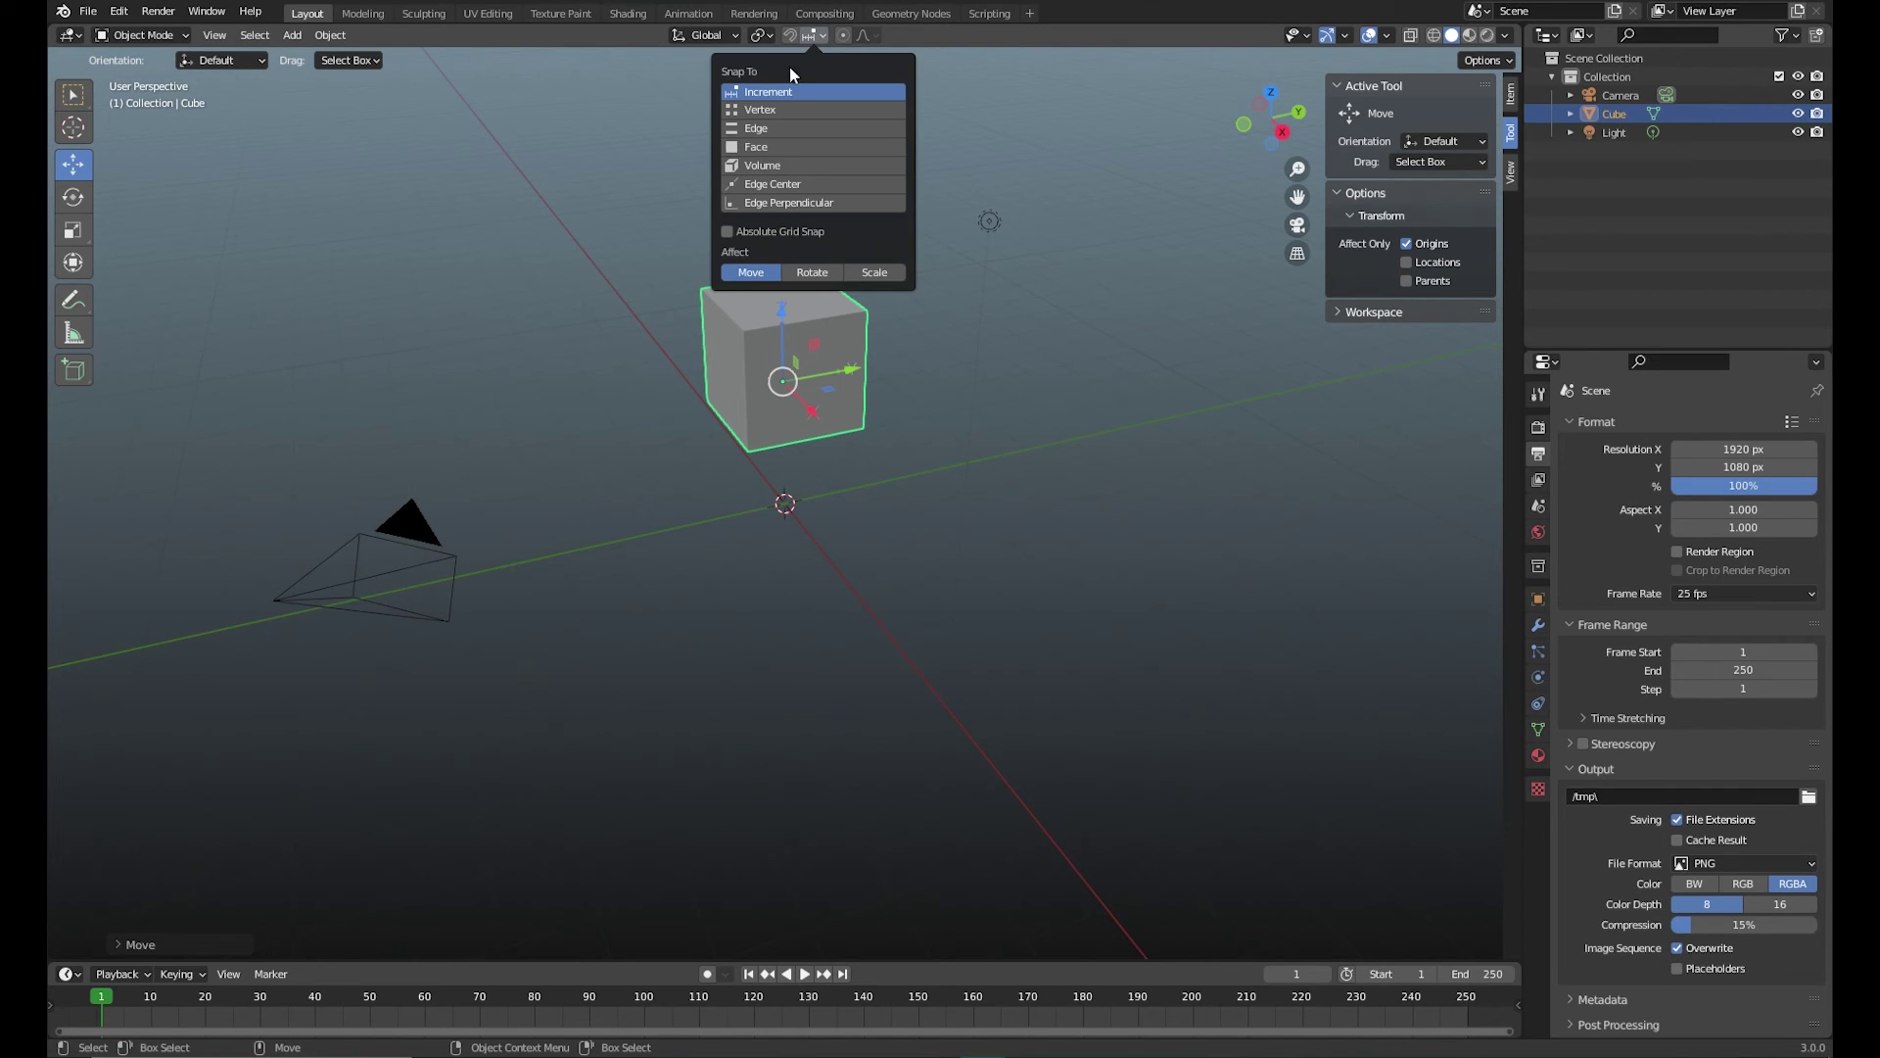
pyautogui.click(736, 117)
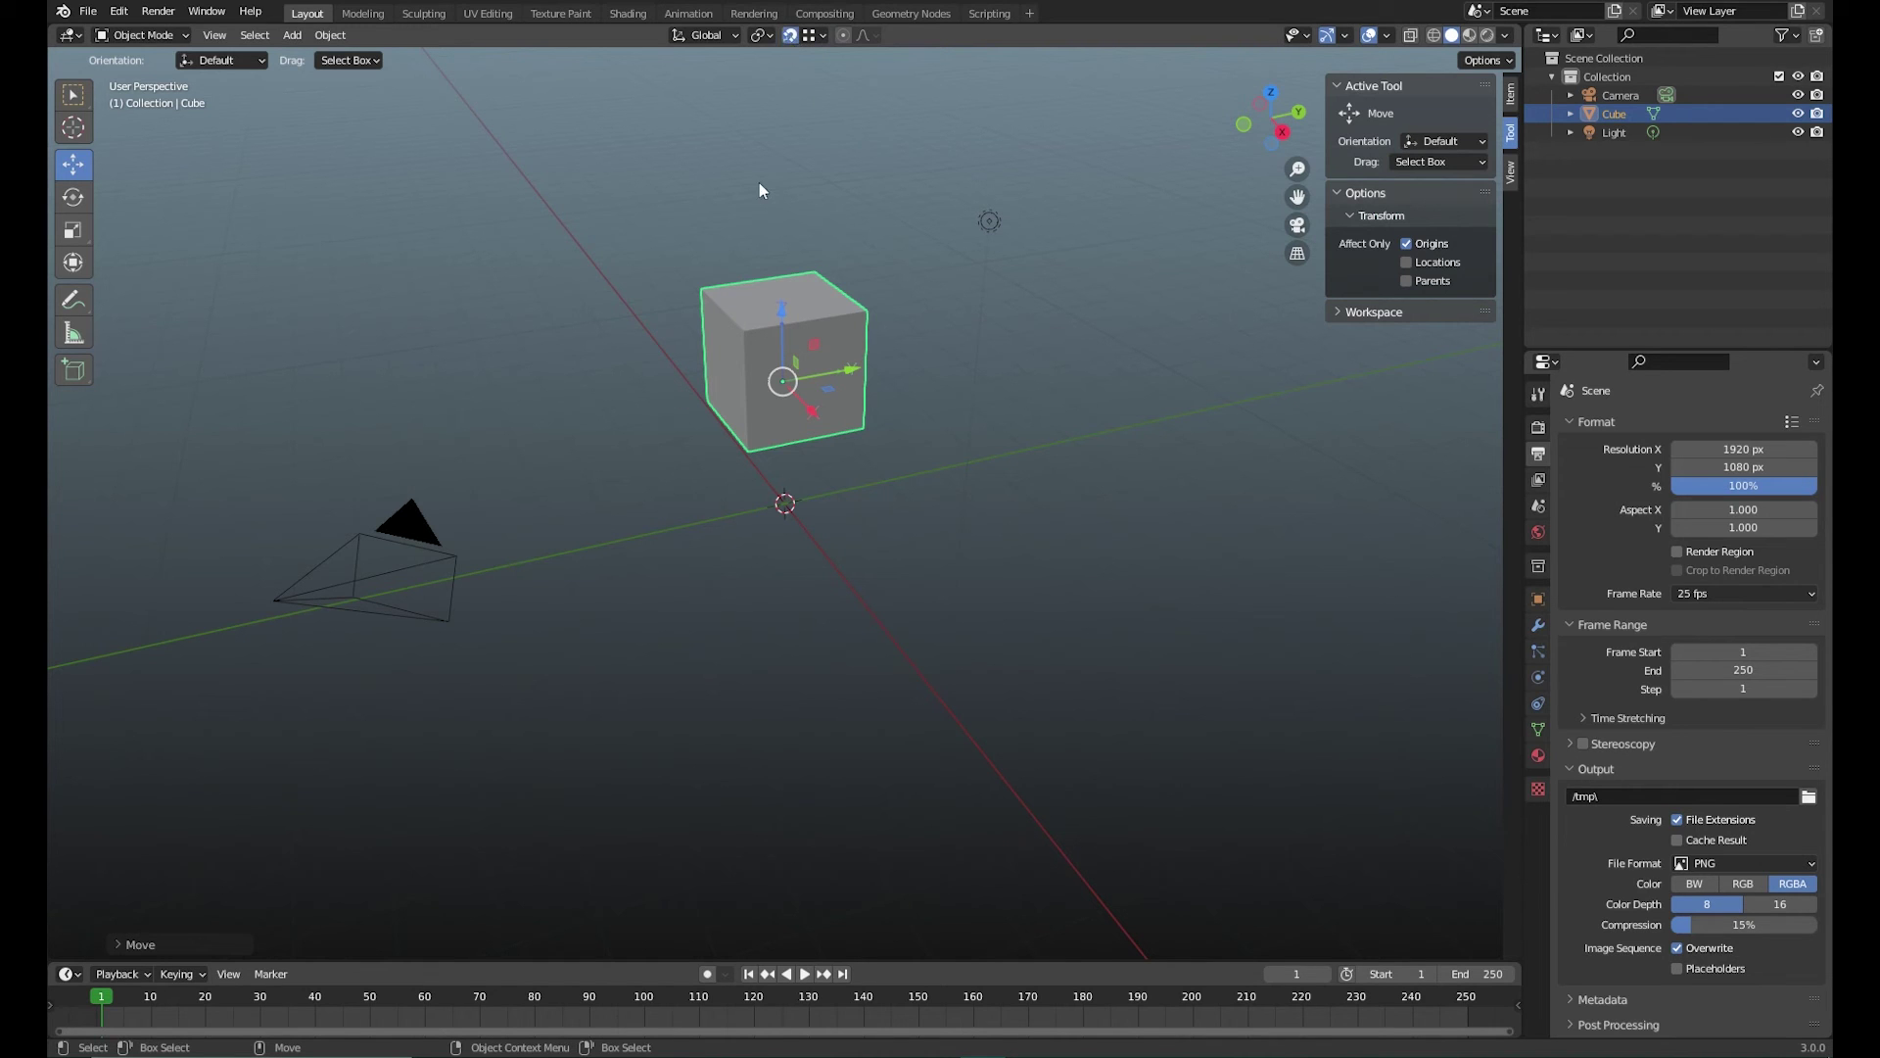
pyautogui.moveTo(812, 400); pyautogui.dragTo(788, 298, button='middle')
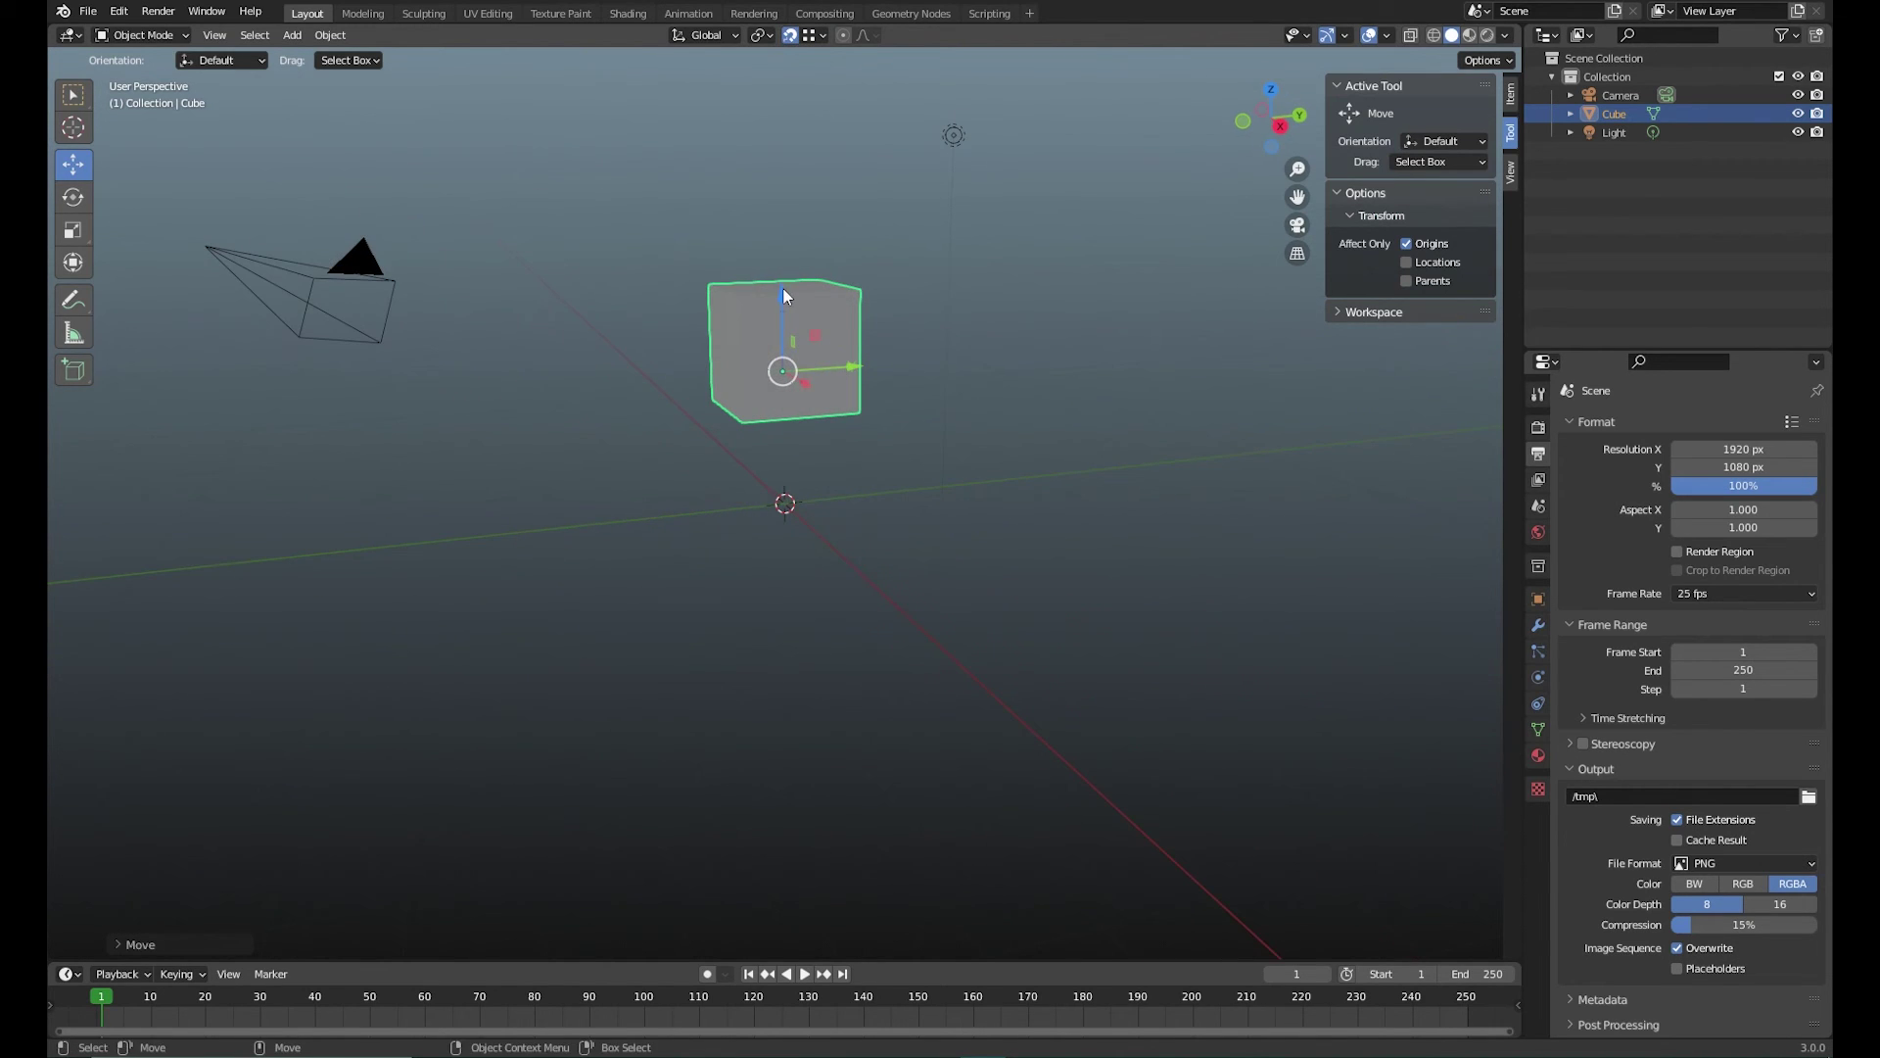
pyautogui.moveTo(783, 297); pyautogui.dragTo(747, 422)
pyautogui.moveTo(995, 405); pyautogui.dragTo(1100, 385, button='middle')
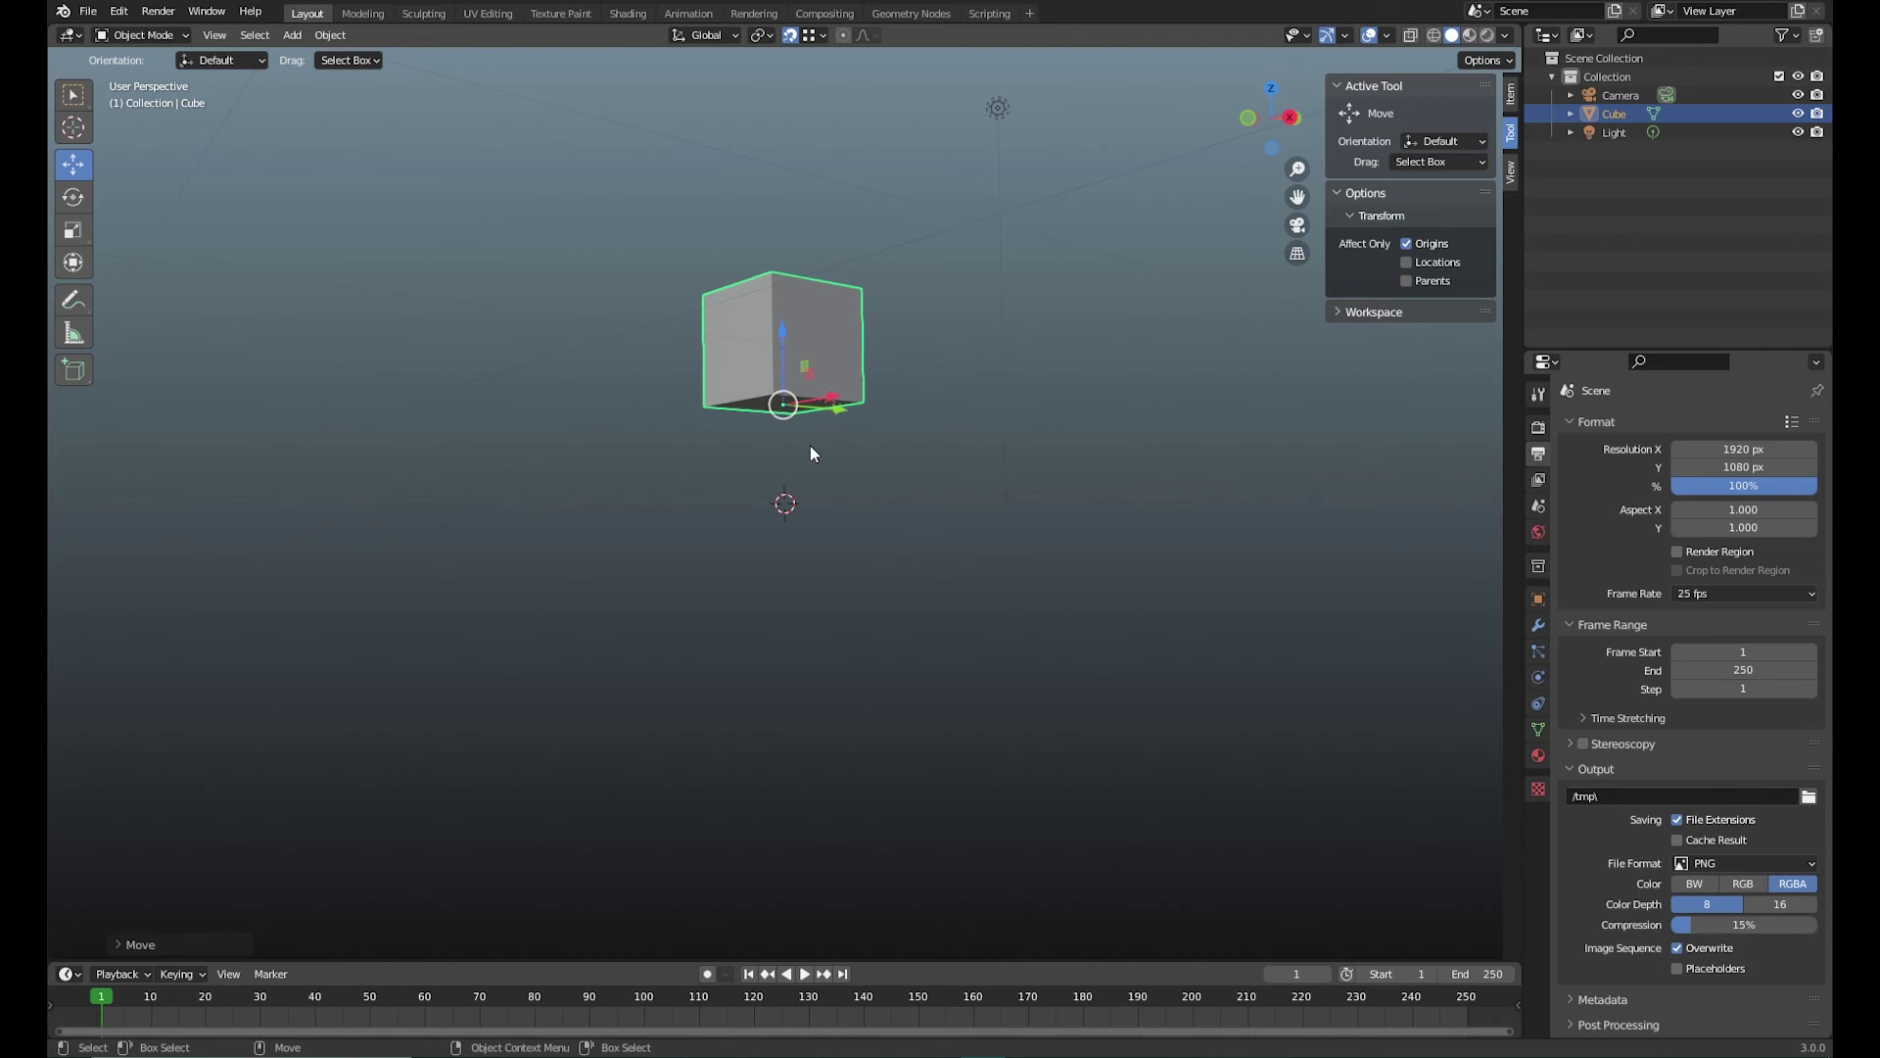
pyautogui.moveTo(1085, 425); pyautogui.dragTo(944, 480, button='middle')
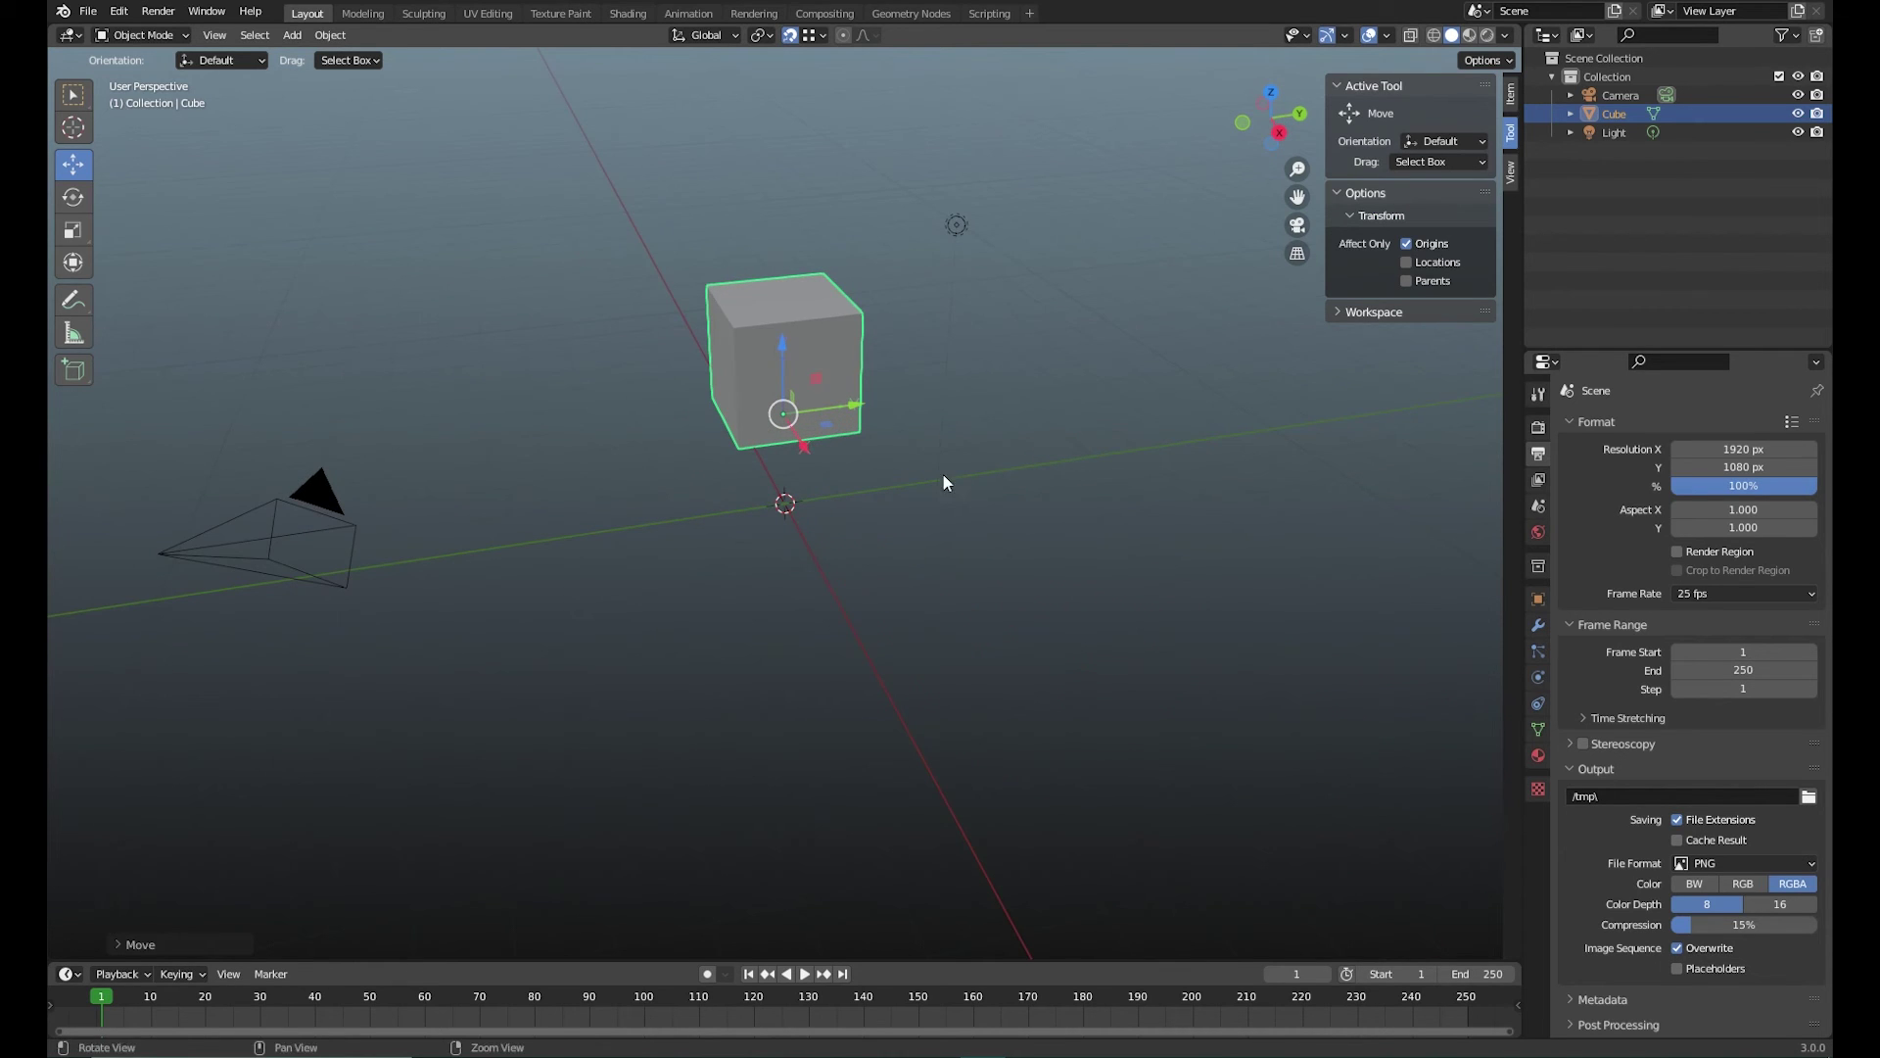
pyautogui.click(1511, 94)
# Set the cube's Location Z to 0 m and orbit around the grounded cube
pyautogui.click(1381, 169)
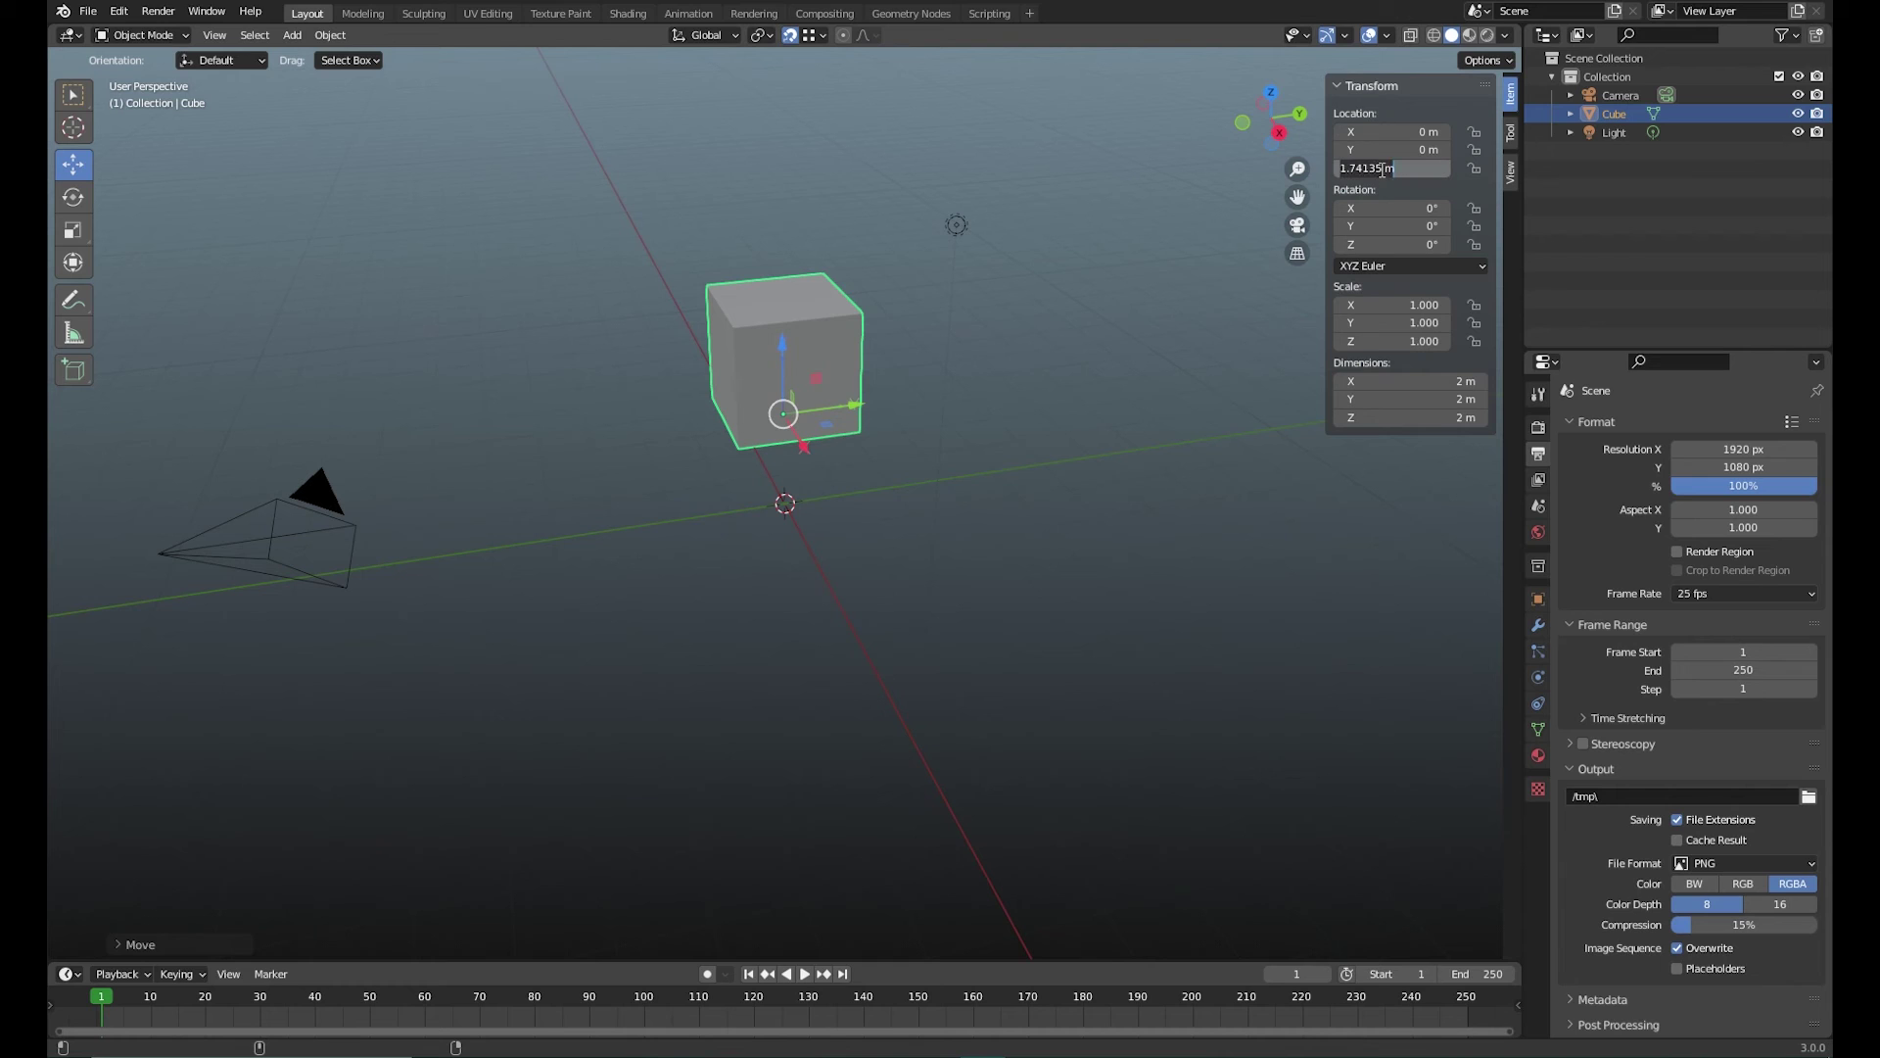
pyautogui.write('0')
pyautogui.press('Return')
pyautogui.click(1039, 489)
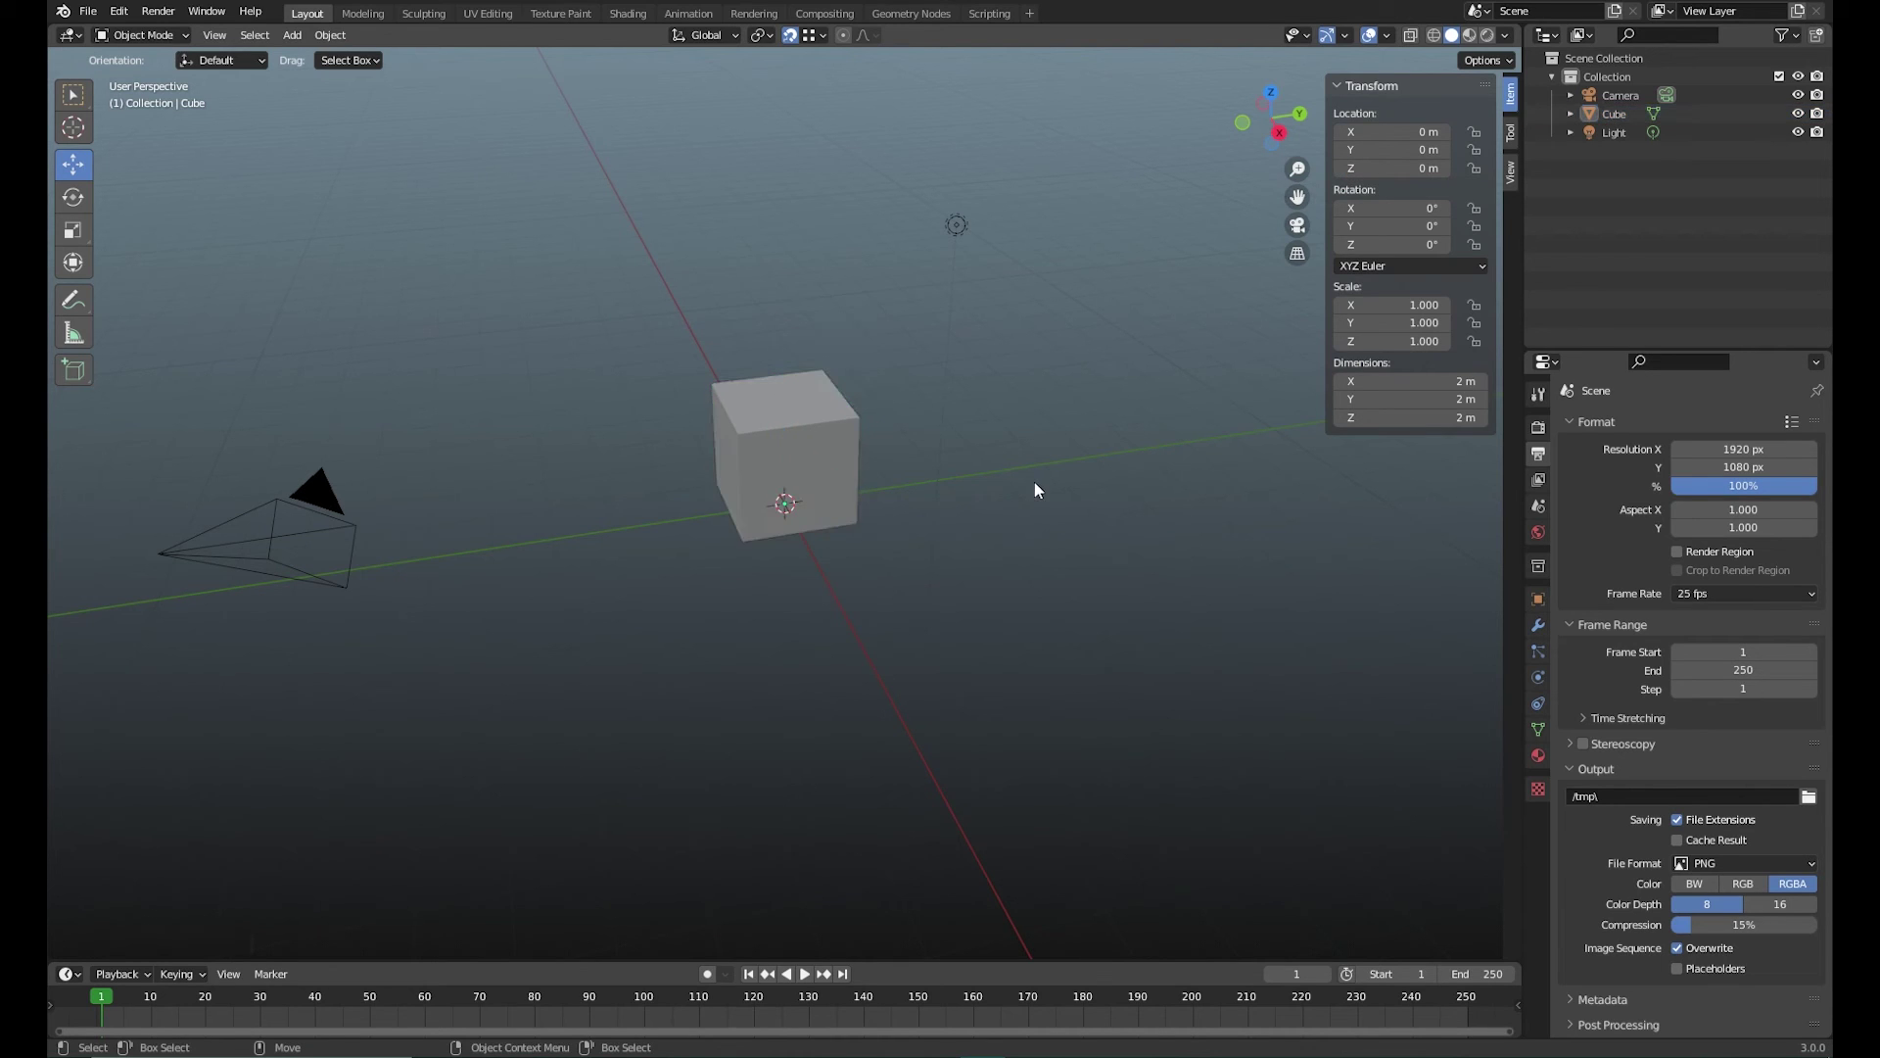
pyautogui.moveTo(1026, 482); pyautogui.dragTo(644, 496, button='middle')
pyautogui.moveTo(889, 492); pyautogui.dragTo(919, 560, button='middle')
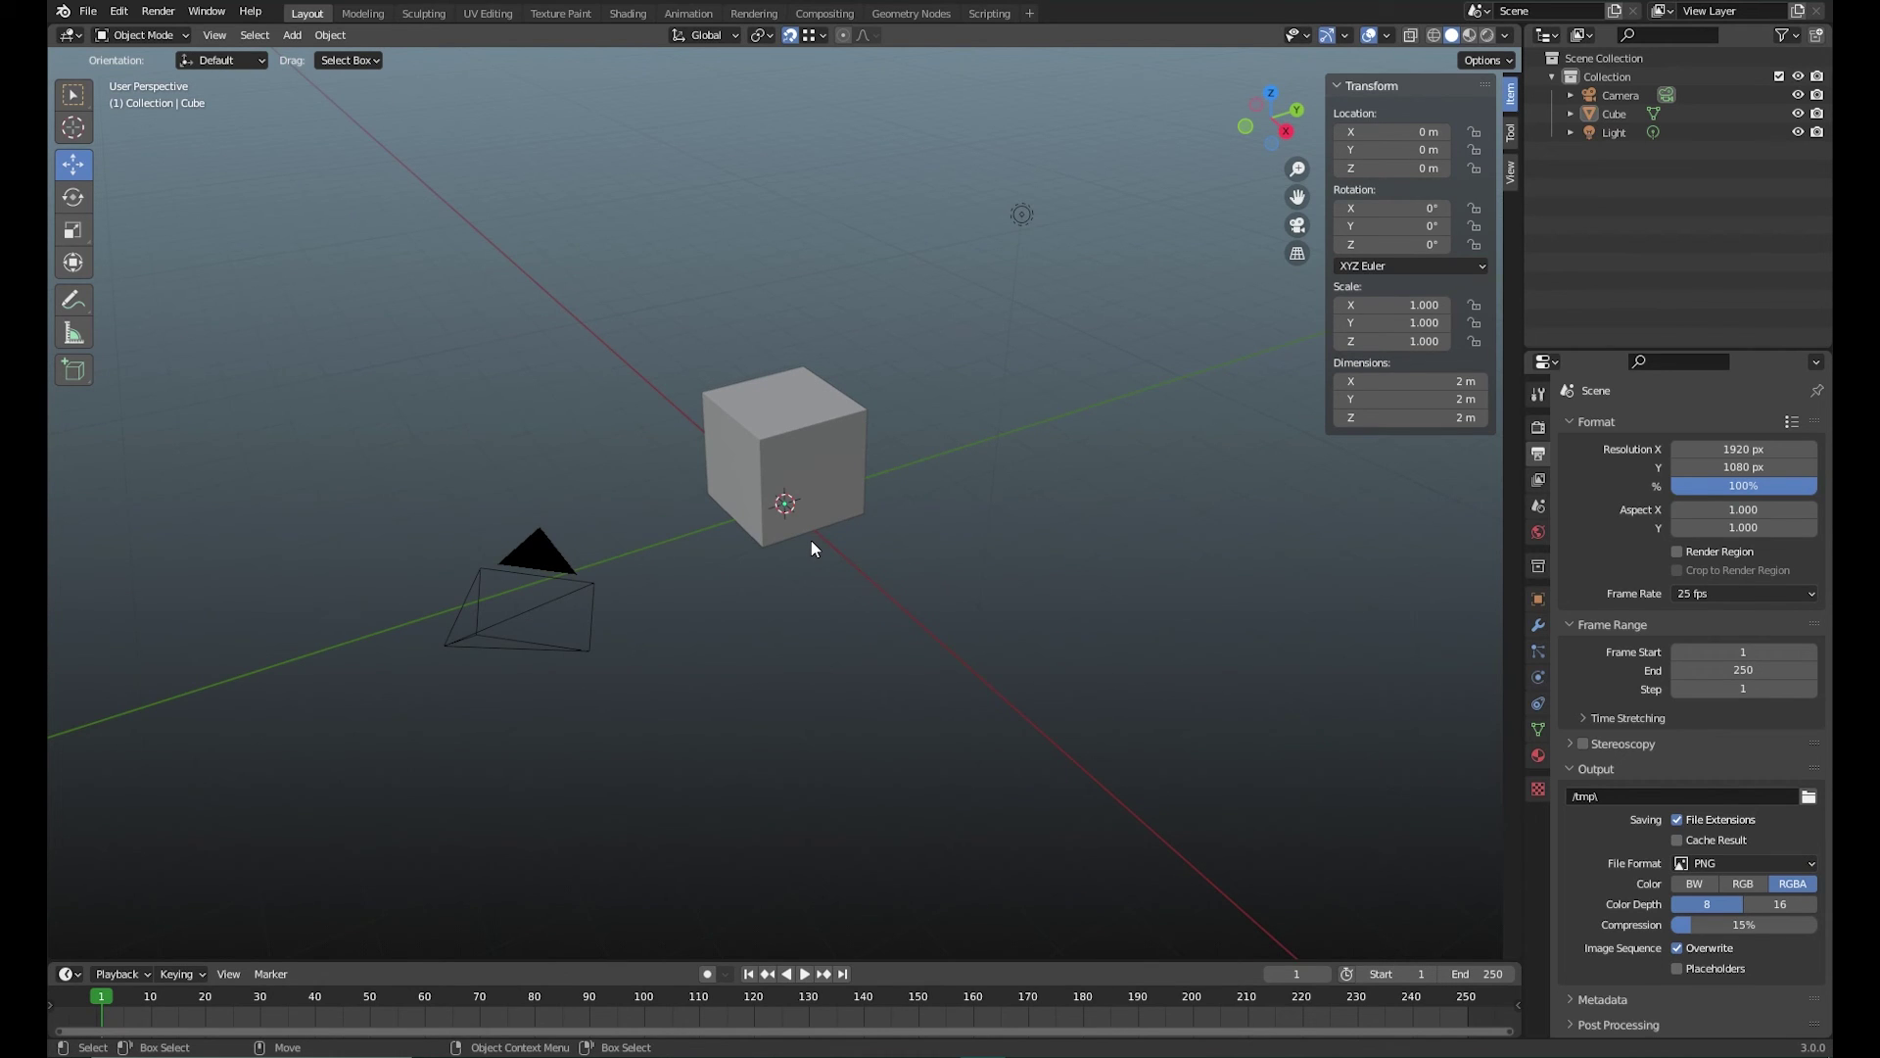
pyautogui.moveTo(875, 531)
pyautogui.mouseDown(button='middle')
pyautogui.moveTo(777, 538)
pyautogui.moveTo(892, 556)
pyautogui.mouseUp(button='middle')
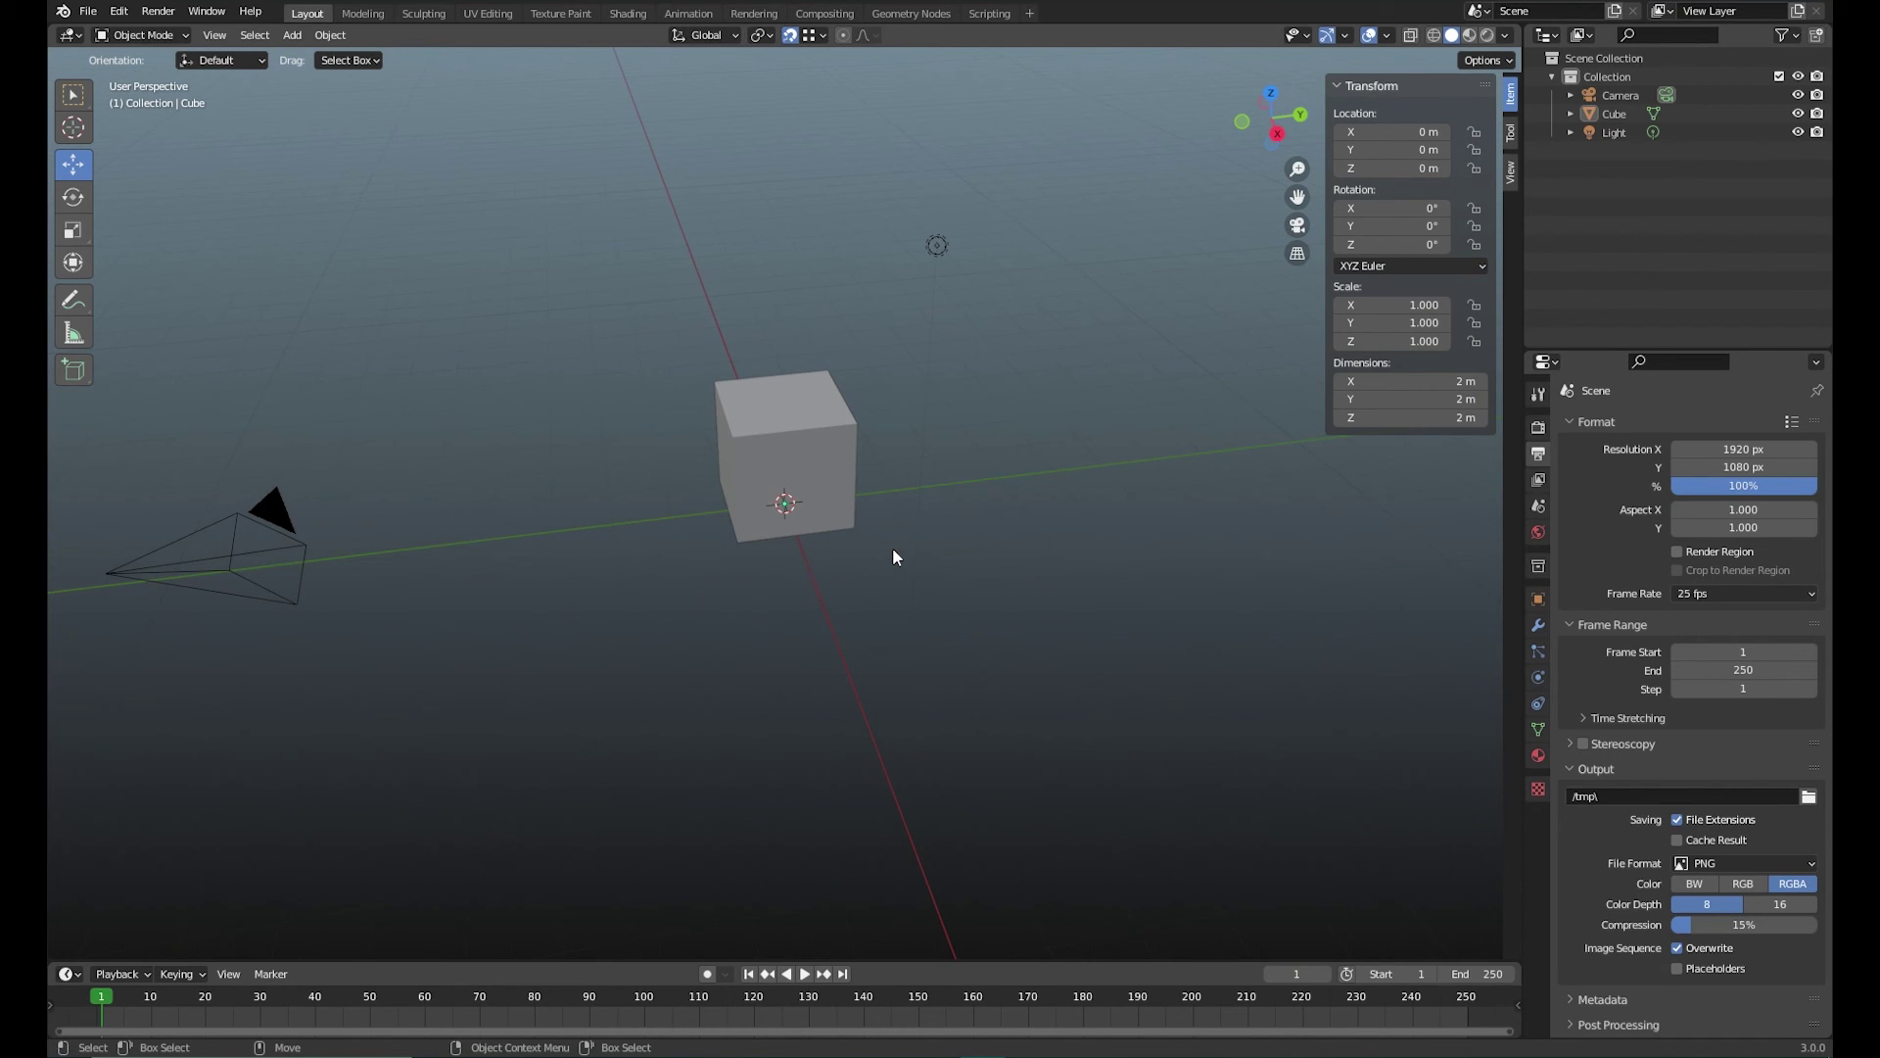
pyautogui.moveTo(842, 492)
pyautogui.mouseDown(button='middle')
pyautogui.moveTo(862, 486)
pyautogui.moveTo(823, 461)
pyautogui.mouseUp(button='middle')
# Snap the origin up to a top corner vertex, cancel a Y slide, and untick Affect Only Origins
pyautogui.click(822, 461)
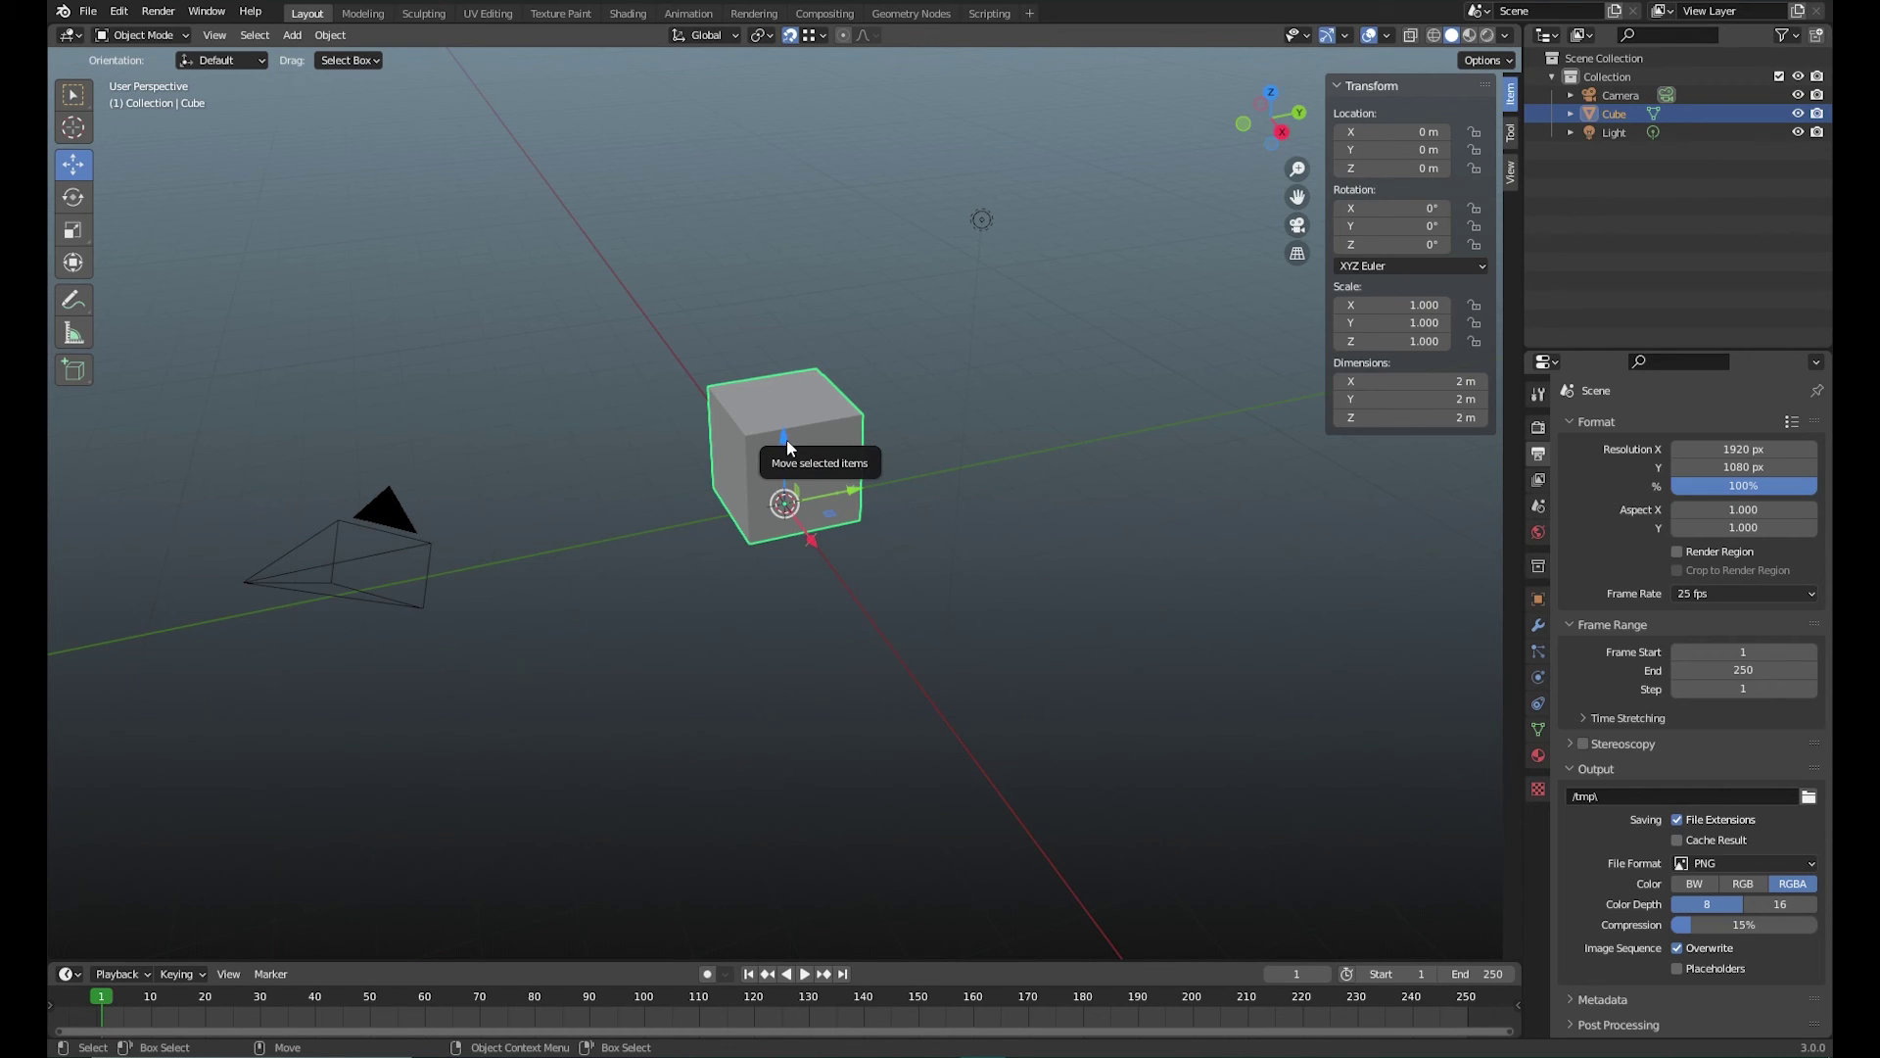
pyautogui.click(1511, 132)
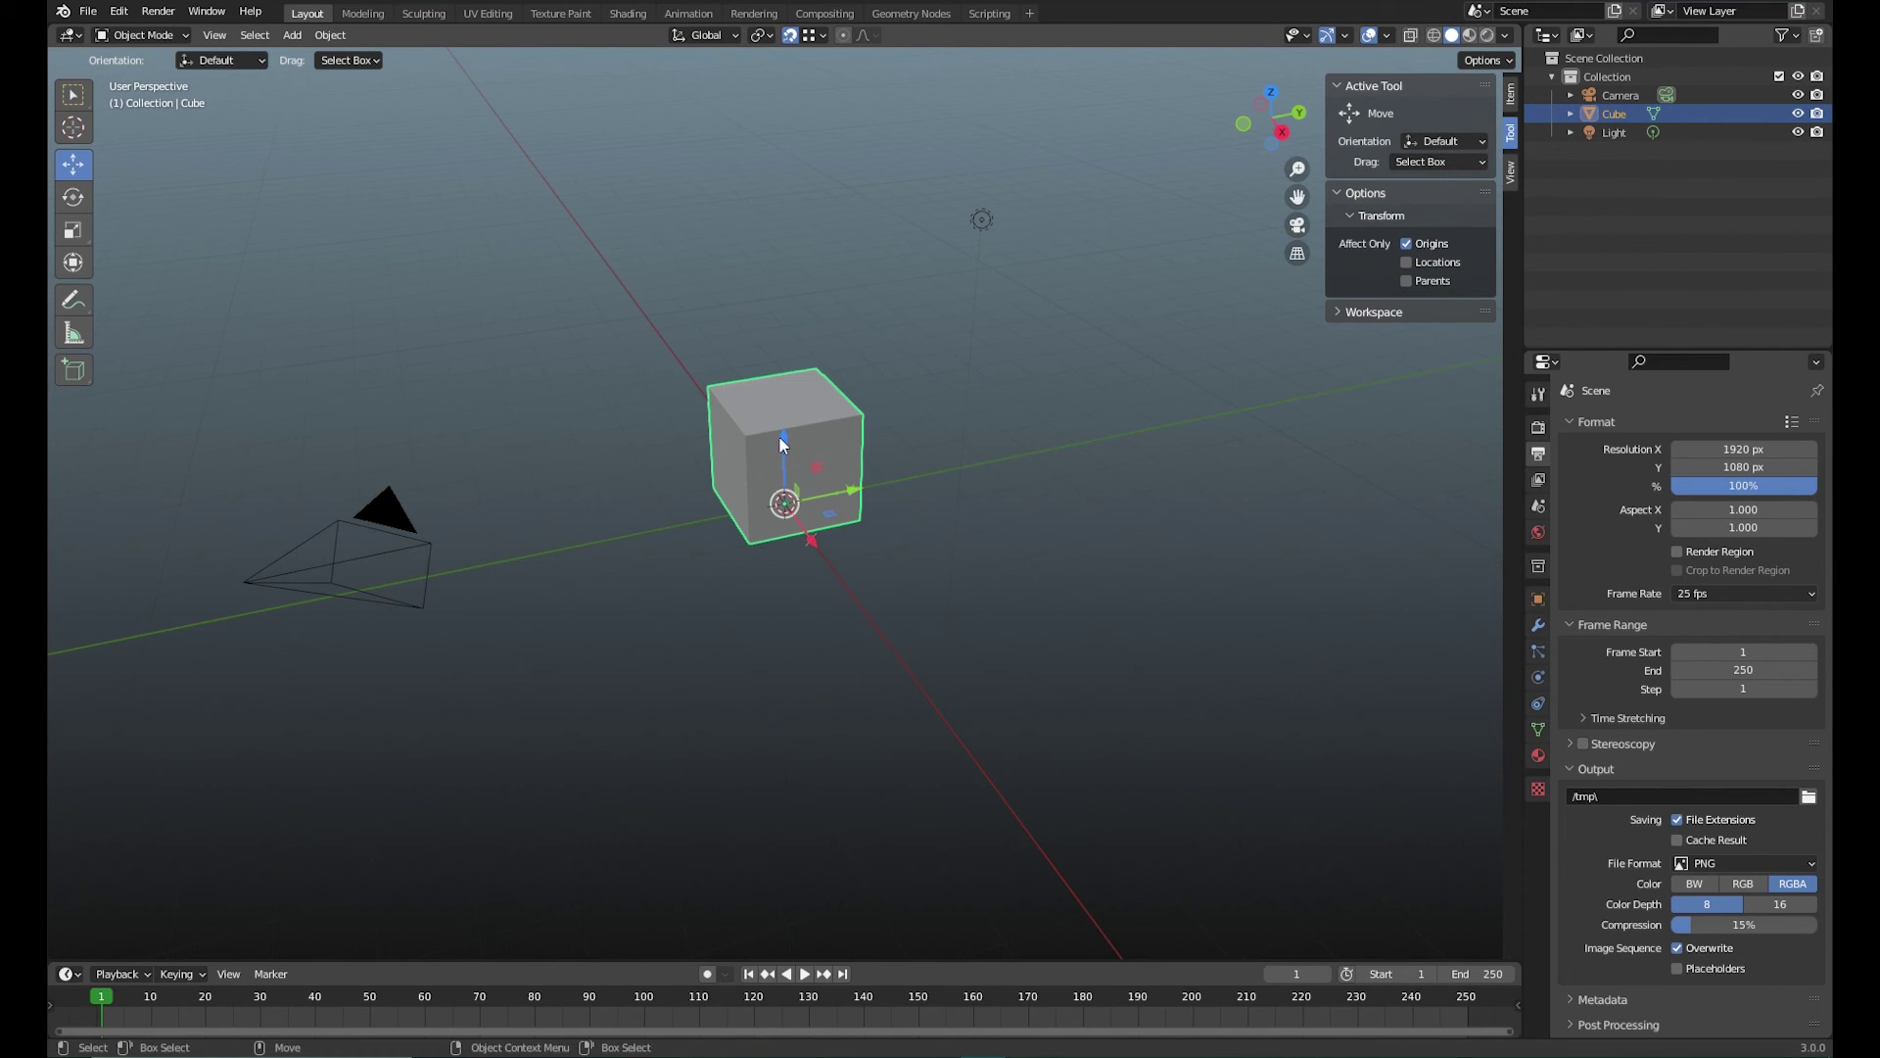
pyautogui.moveTo(783, 439); pyautogui.dragTo(745, 436)
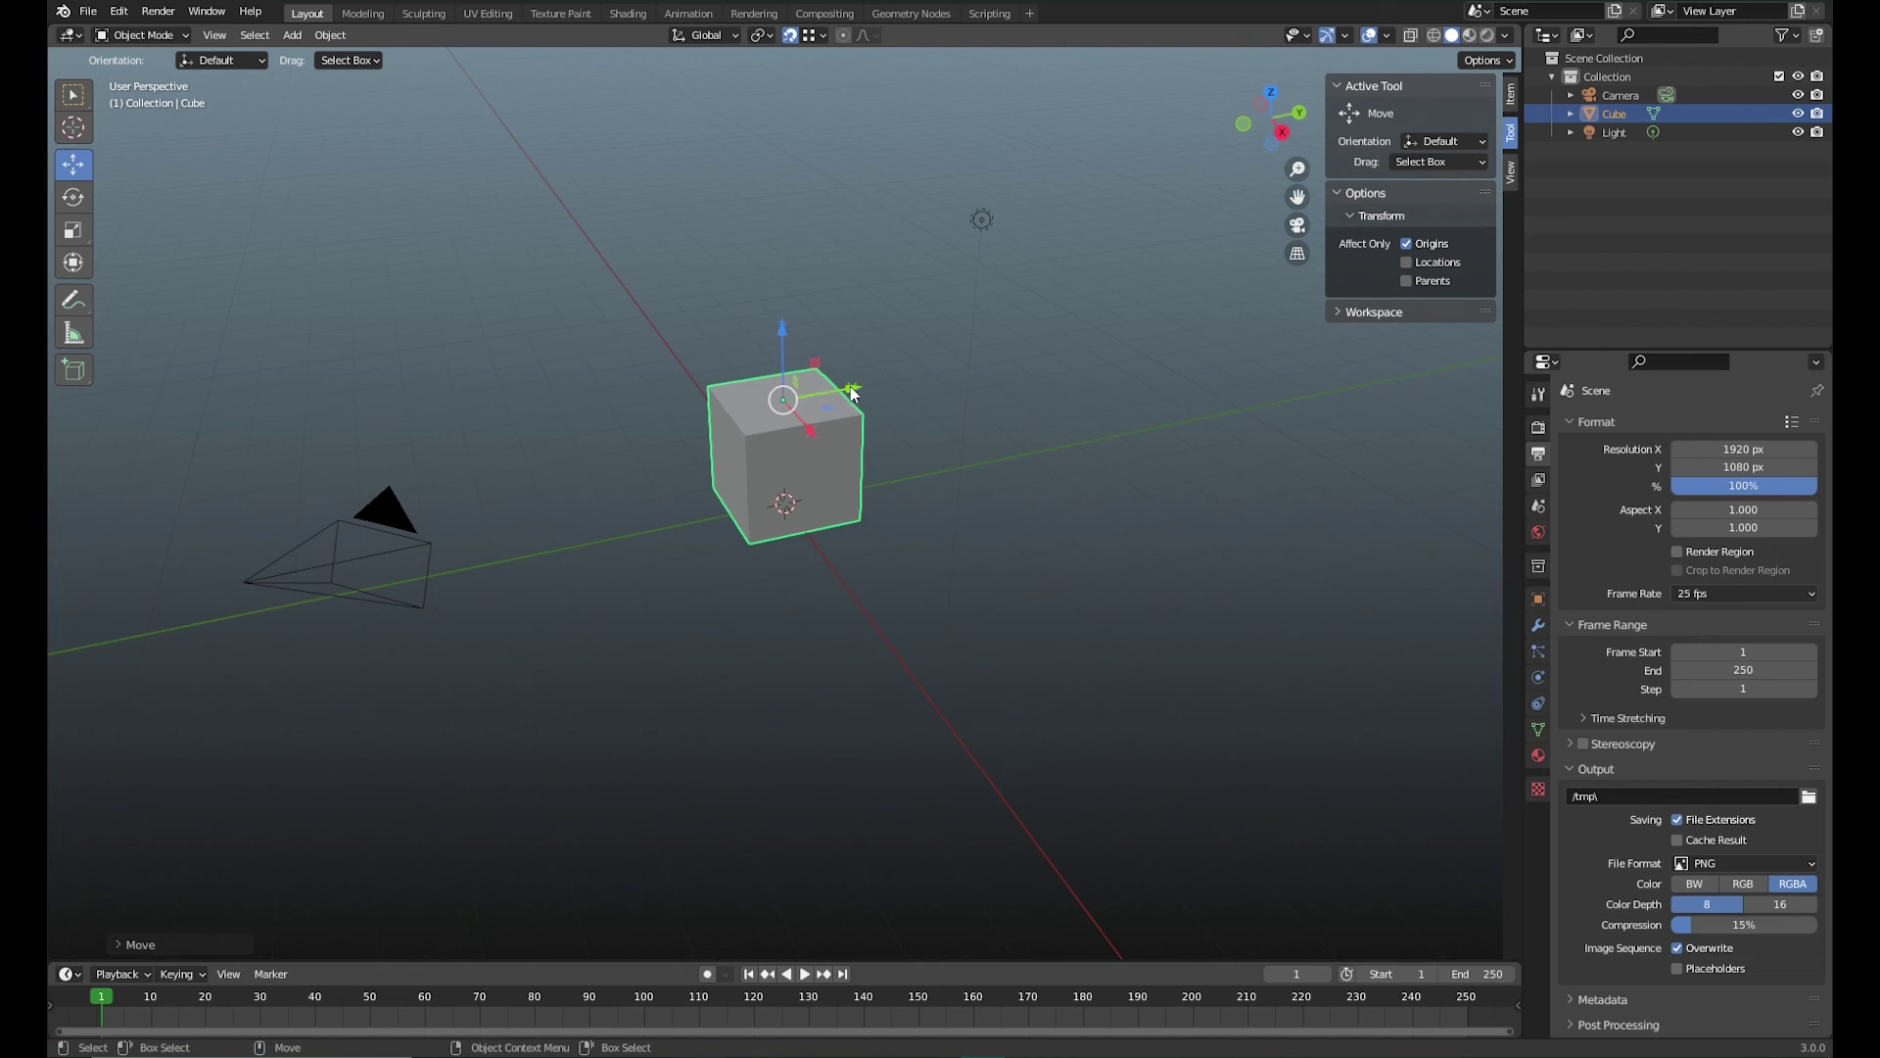
pyautogui.moveTo(852, 395); pyautogui.dragTo(751, 448)
pyautogui.rightClick(751, 447)
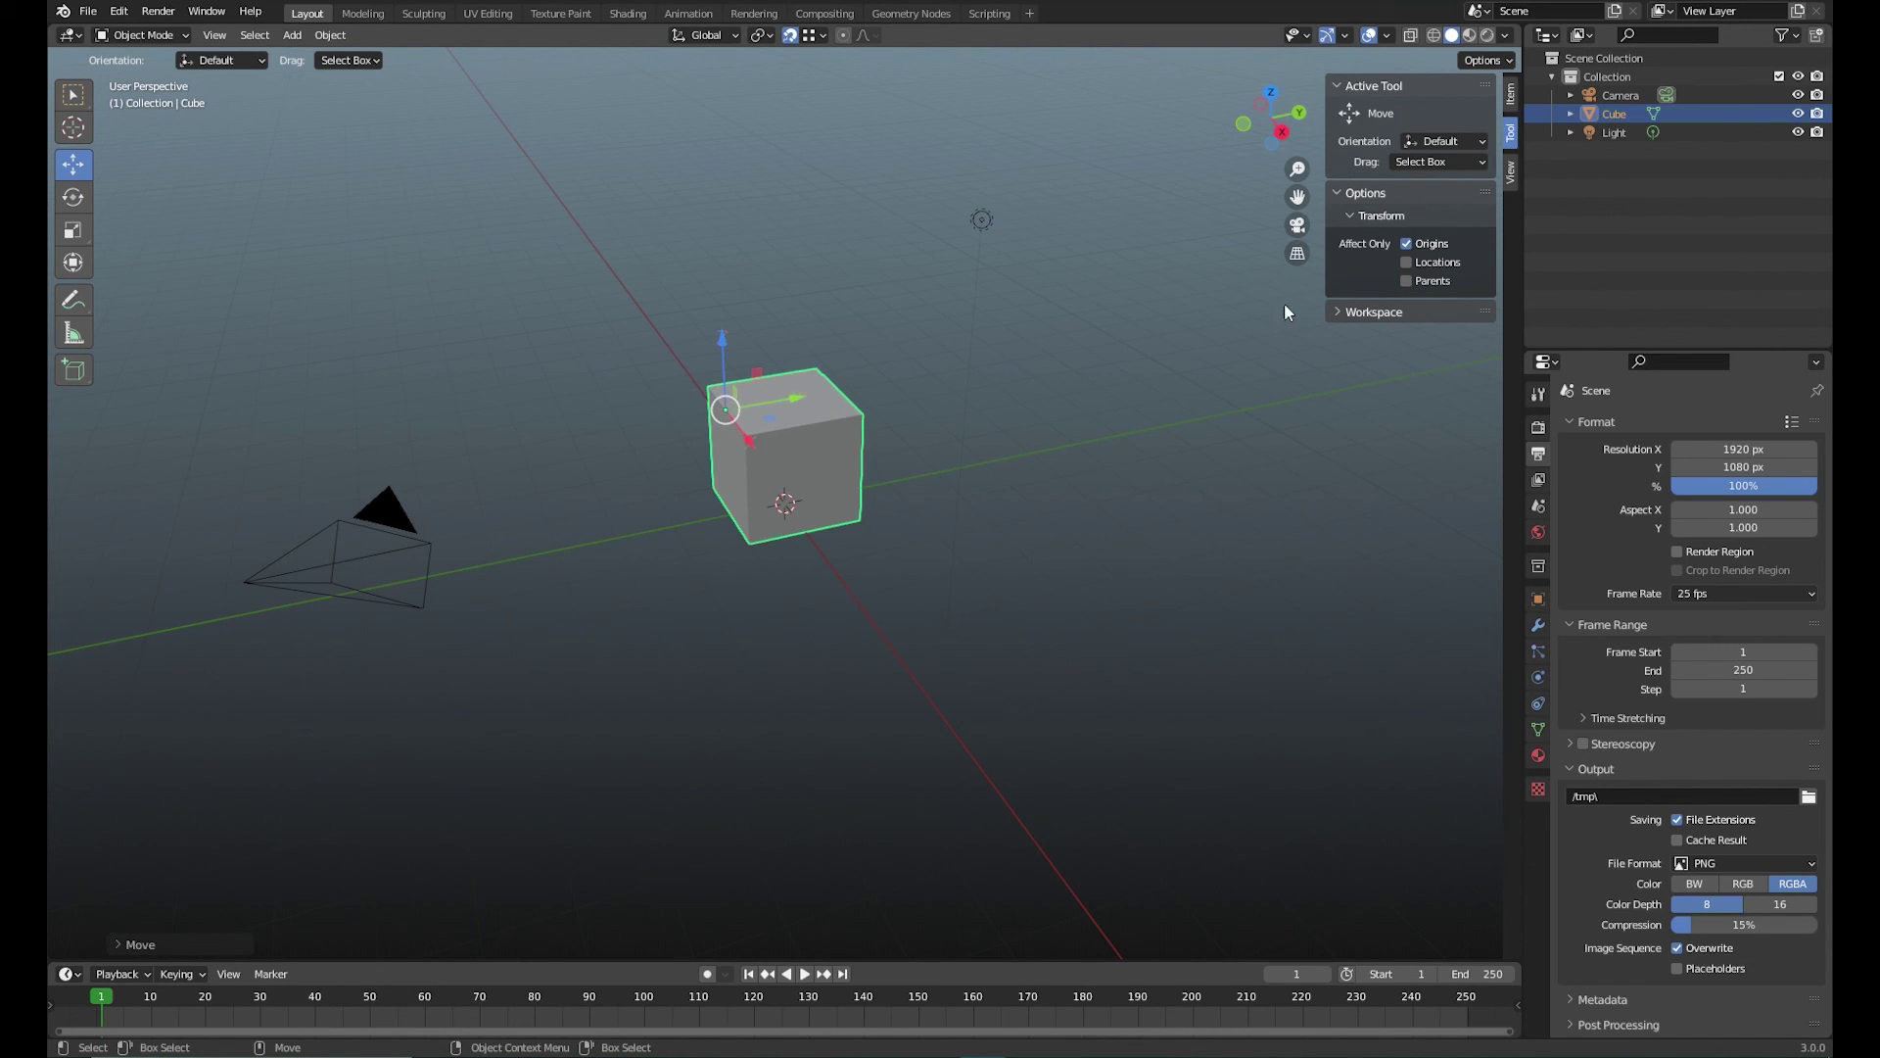
pyautogui.click(1406, 244)
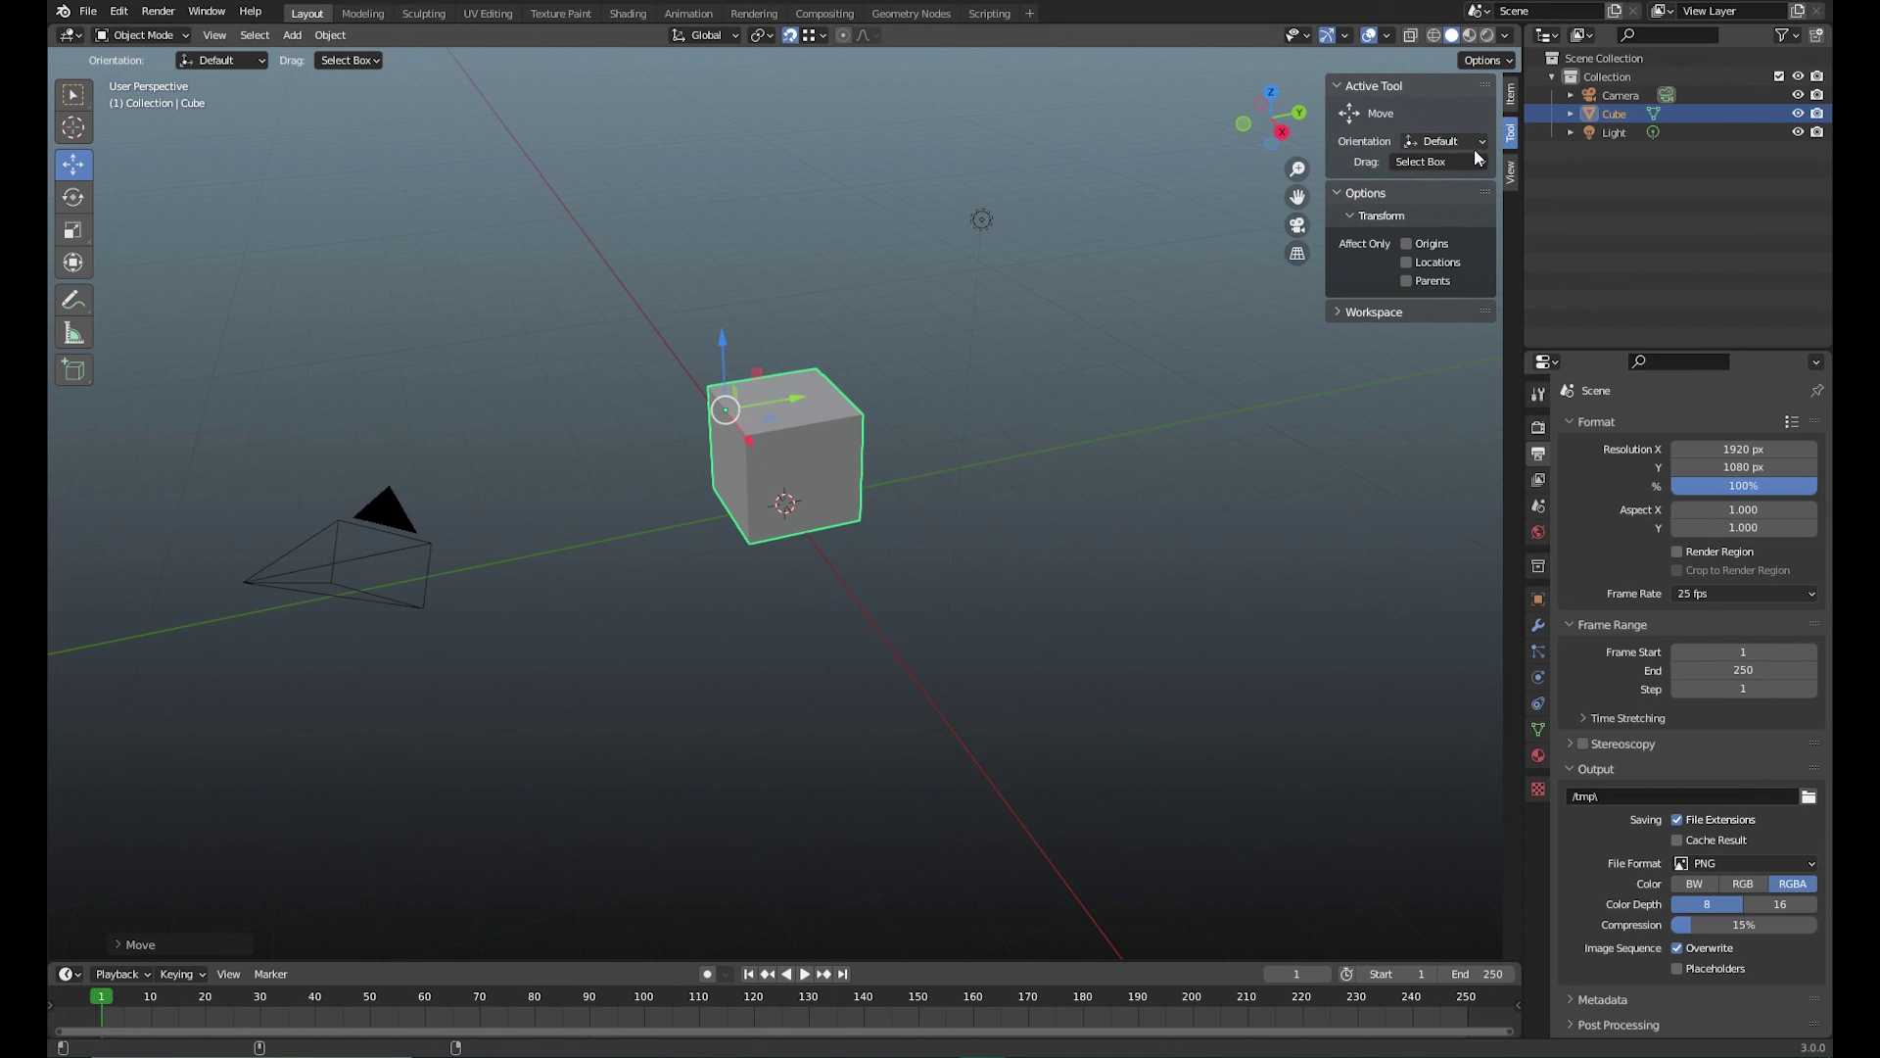
# Rotate the cube about X around its top-corner origin to -354°
pyautogui.click(1511, 95)
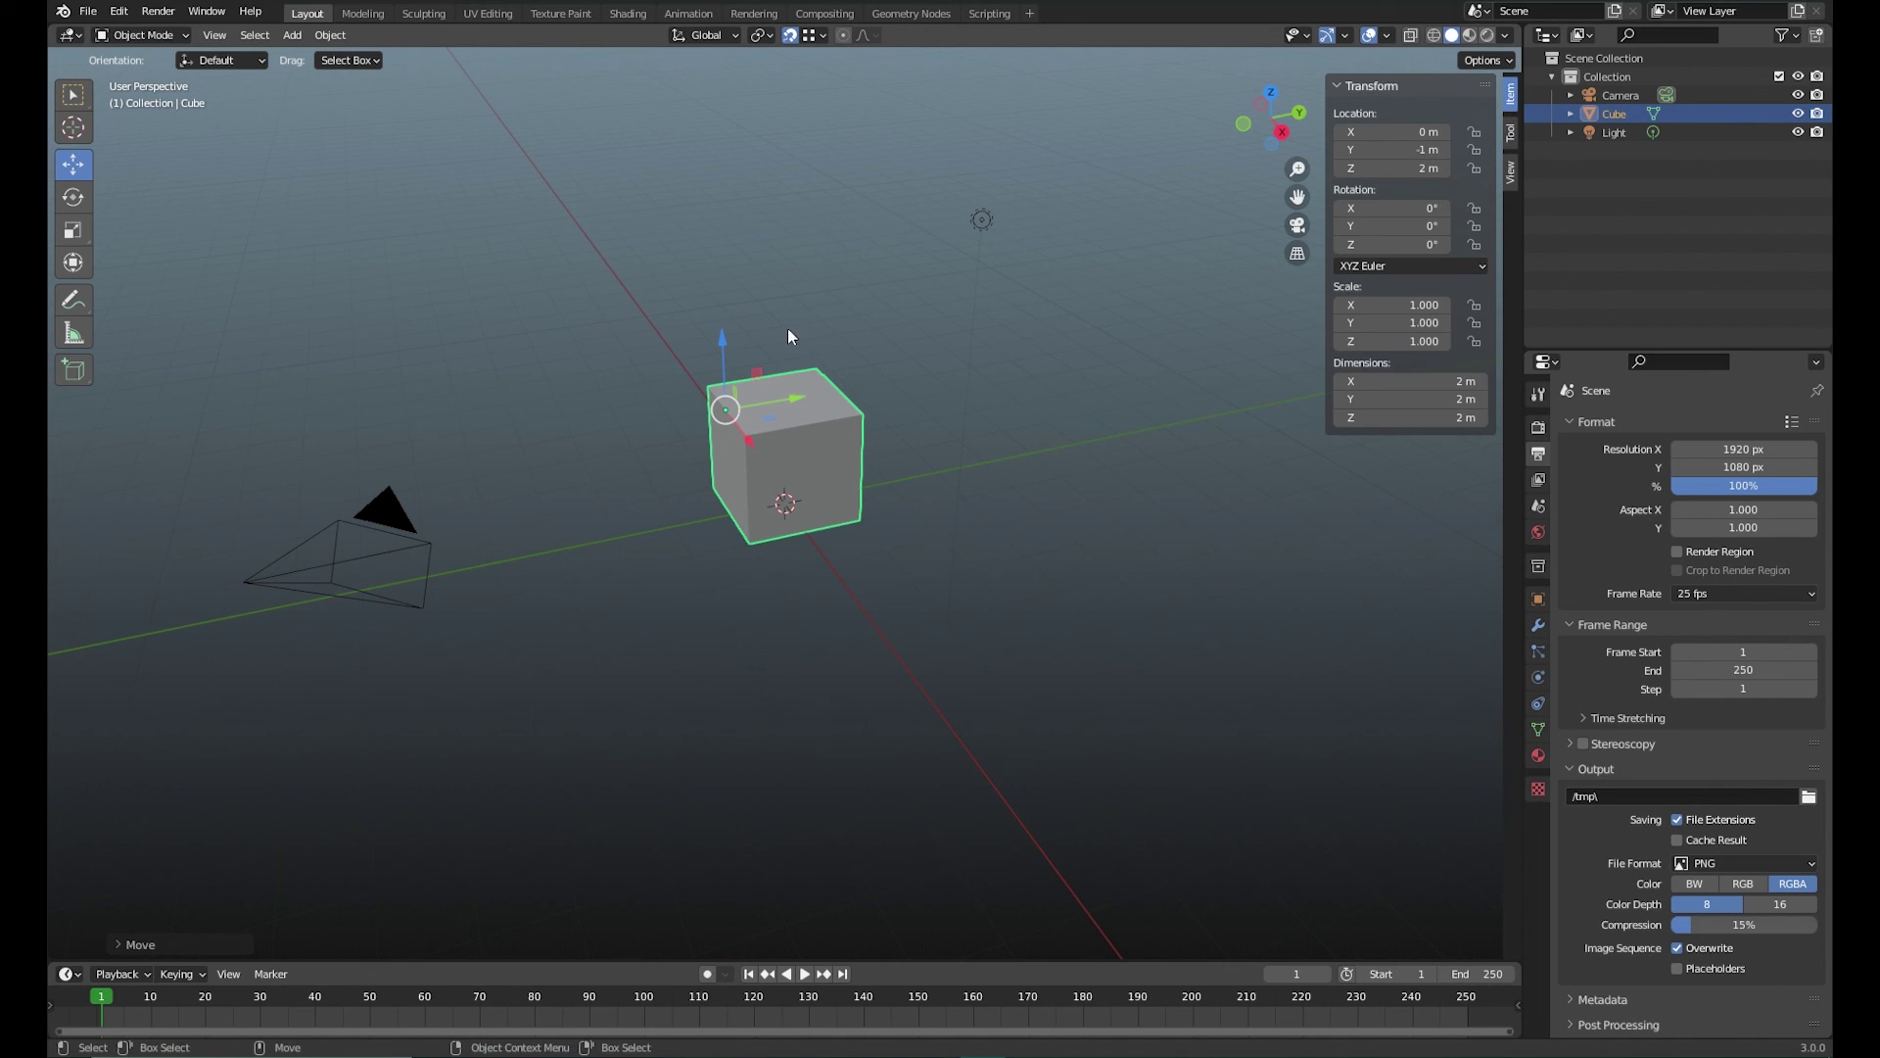
pyautogui.hotkey('shift', 'space')
pyautogui.press('r')
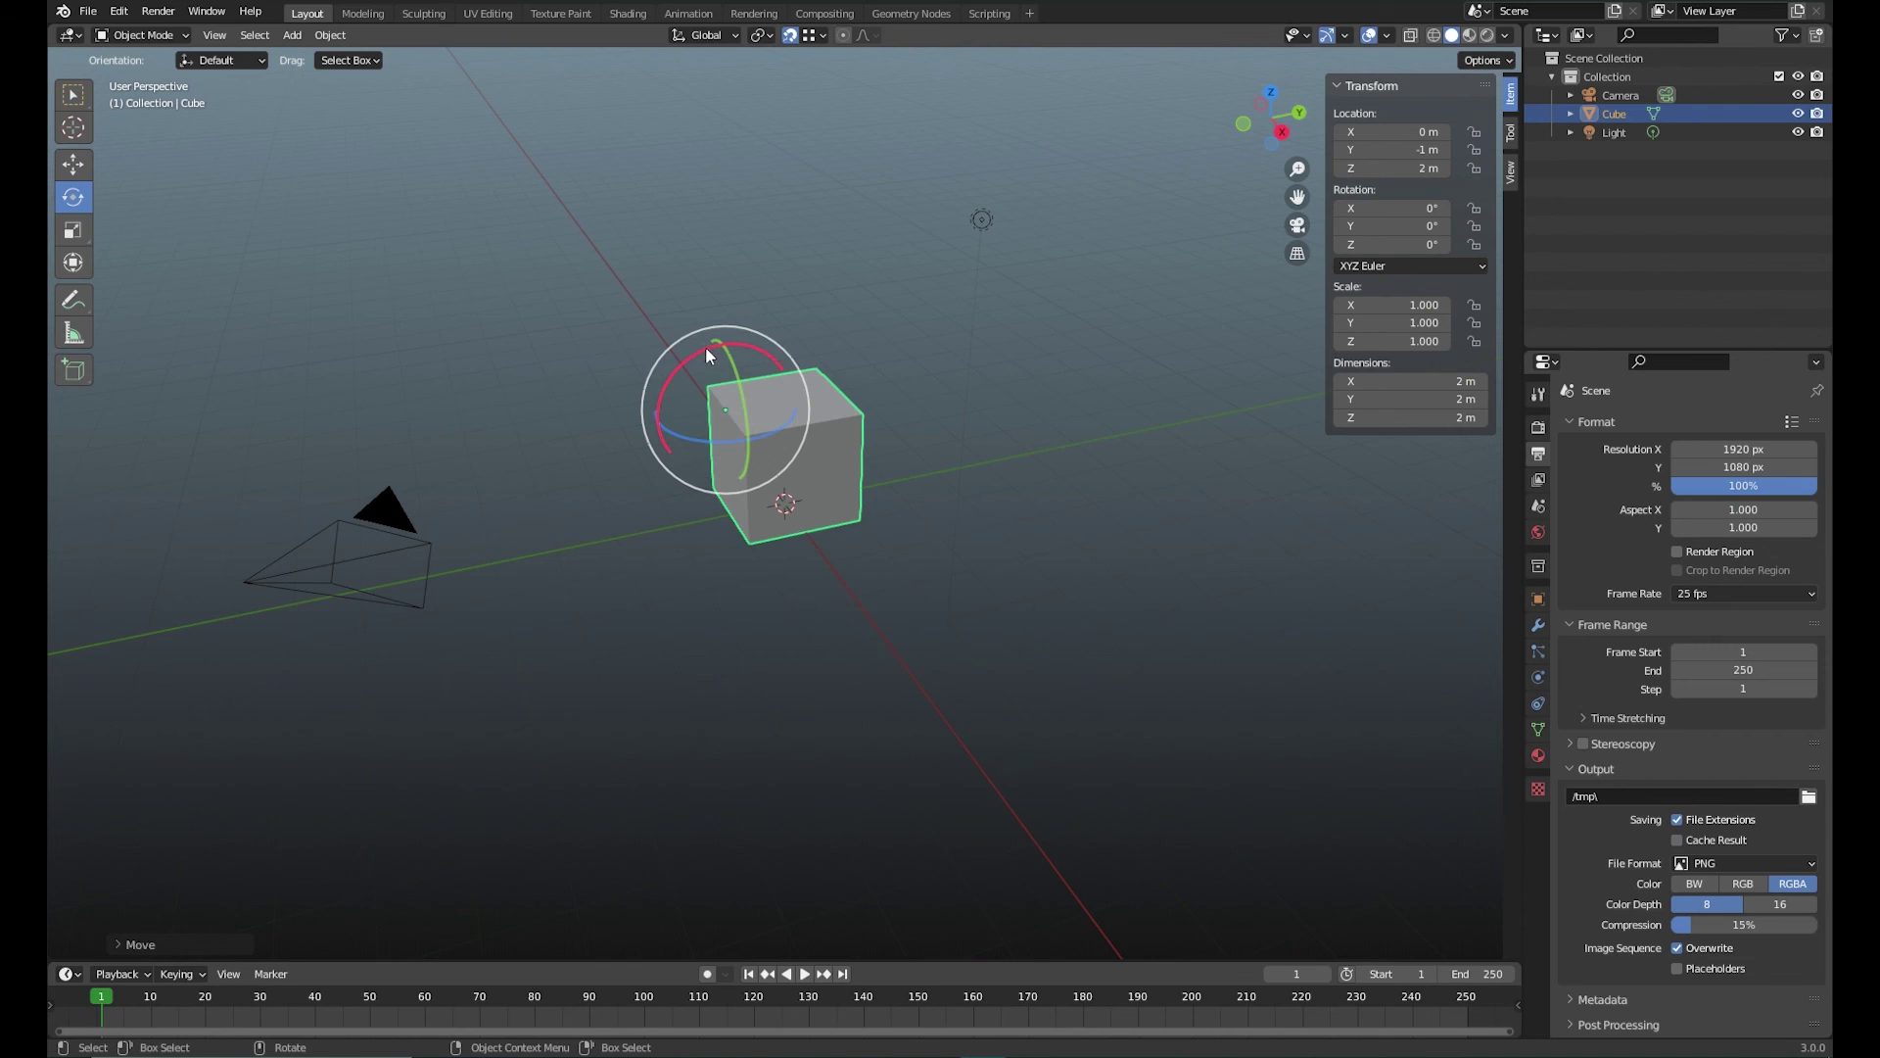
pyautogui.moveTo(705, 344); pyautogui.dragTo(671, 312)
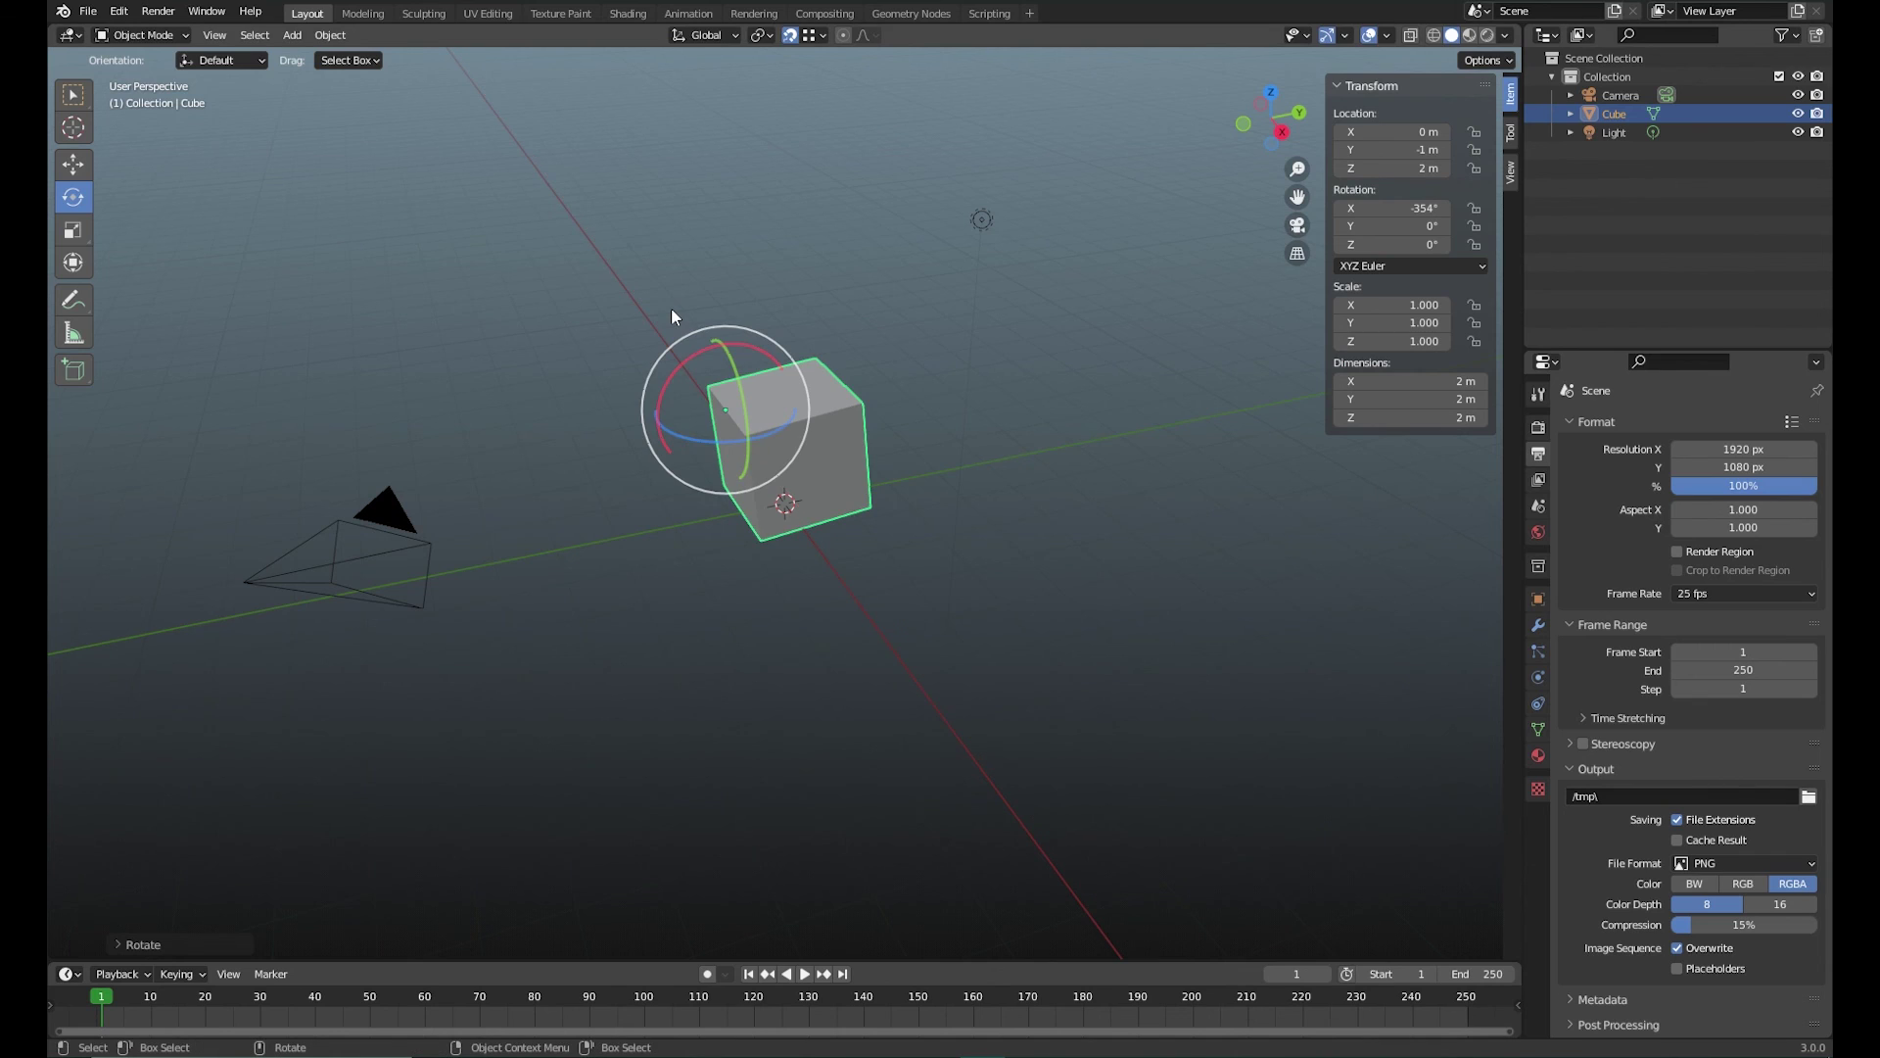